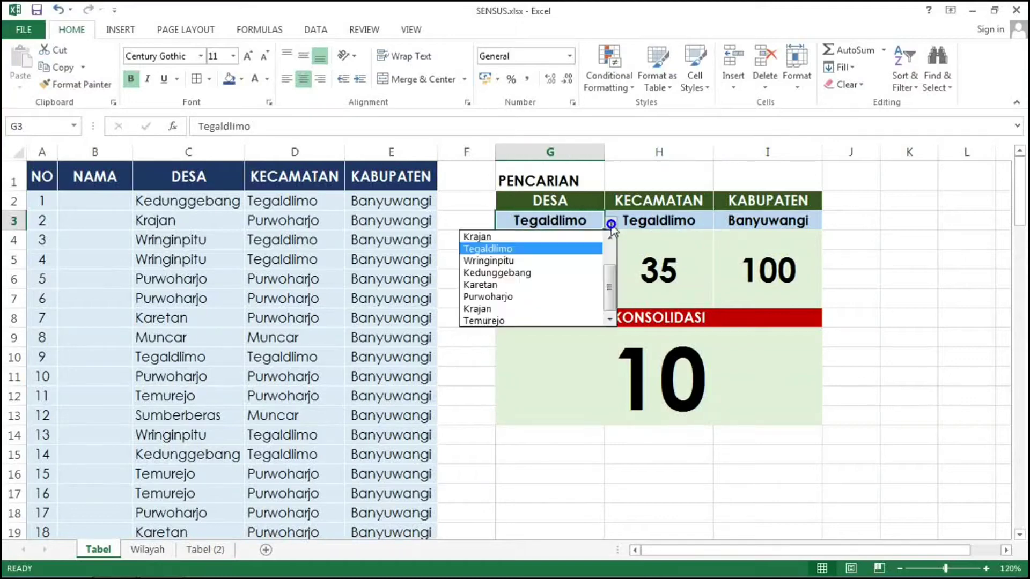
Try out villages and districts in the search dropdowns, such as Krajan, Temurejo, Purwoharjo and Tegaldlimo.
{"action": "left_click", "coordinate": [488, 261]}
{"action": "left_click", "coordinate": [611, 222]}
{"action": "left_click", "coordinate": [496, 272]}
{"action": "left_click", "coordinate": [611, 221]}
{"action": "left_click", "coordinate": [529, 285]}
{"action": "left_click", "coordinate": [719, 221]}
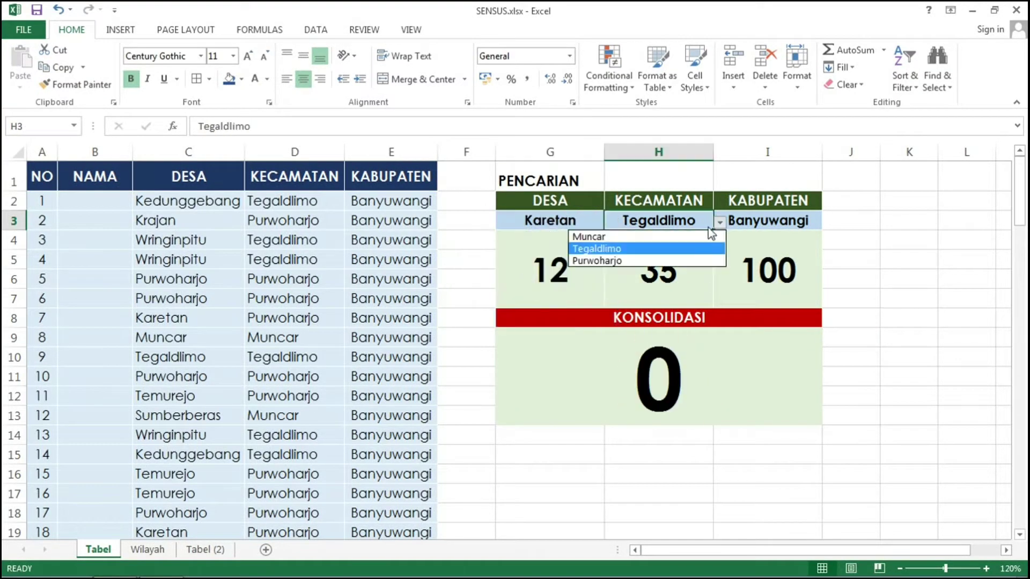
{"action": "left_click", "coordinate": [550, 221]}
{"action": "left_click", "coordinate": [611, 221]}
{"action": "left_click", "coordinate": [538, 309]}
{"action": "left_click", "coordinate": [611, 222]}
{"action": "left_click", "coordinate": [484, 321]}
{"action": "left_click", "coordinate": [611, 221]}
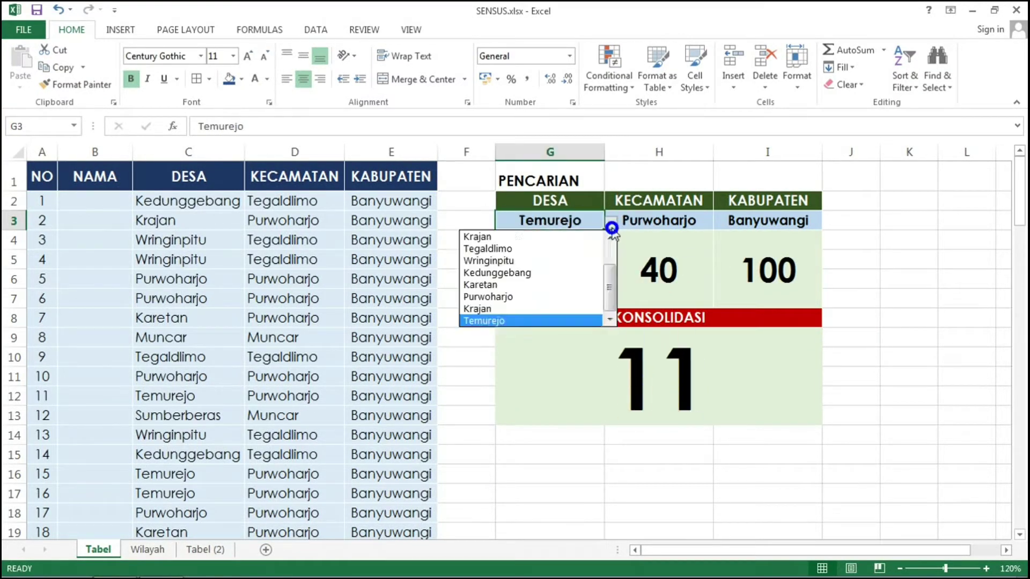
{"action": "scroll", "coordinate": [536, 279], "scroll_direction": "down", "scroll_amount": 3}
{"action": "left_click", "coordinate": [493, 236]}
{"action": "left_click", "coordinate": [719, 222]}
{"action": "left_click", "coordinate": [591, 237]}
{"action": "left_click", "coordinate": [611, 221]}
{"action": "left_click", "coordinate": [483, 274]}
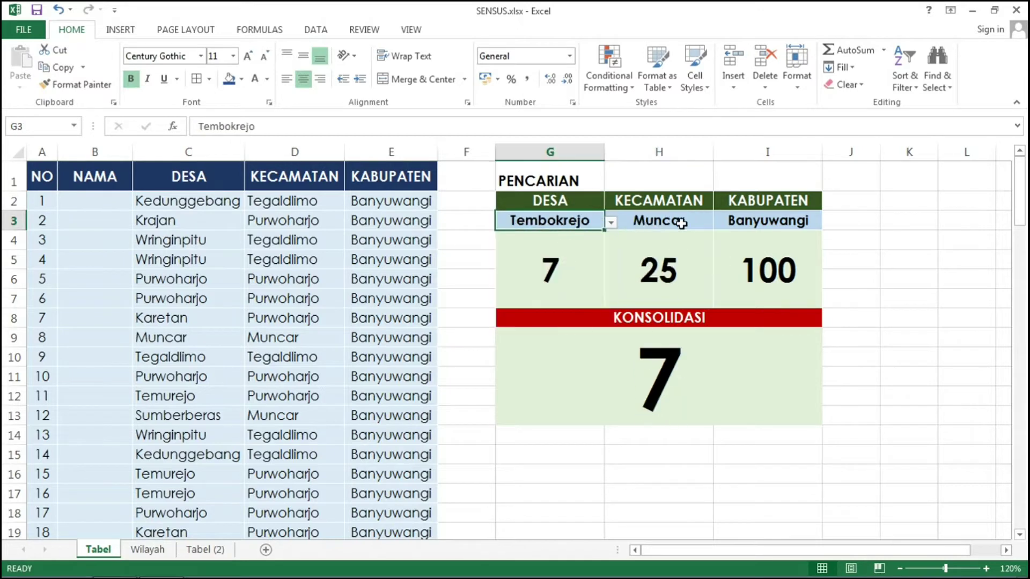
{"action": "left_click", "coordinate": [611, 221]}
{"action": "left_click", "coordinate": [482, 248]}
{"action": "left_click", "coordinate": [612, 222]}
{"action": "left_click", "coordinate": [565, 248]}
{"action": "left_click", "coordinate": [611, 221]}
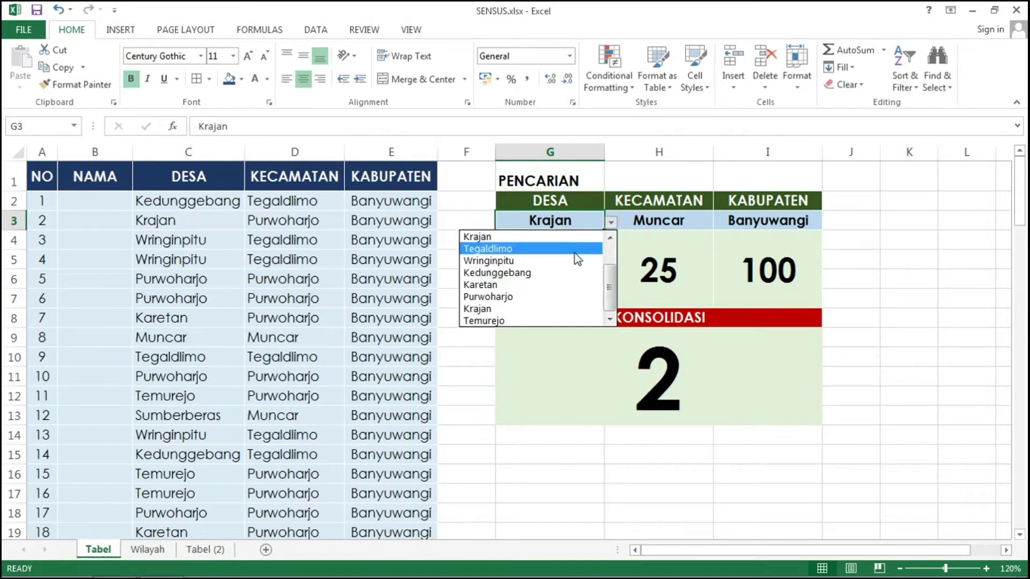
{"action": "left_click", "coordinate": [569, 261]}
{"action": "left_click", "coordinate": [720, 221]}
{"action": "left_click", "coordinate": [596, 261]}
{"action": "left_click", "coordinate": [719, 222]}
{"action": "left_click", "coordinate": [596, 249]}
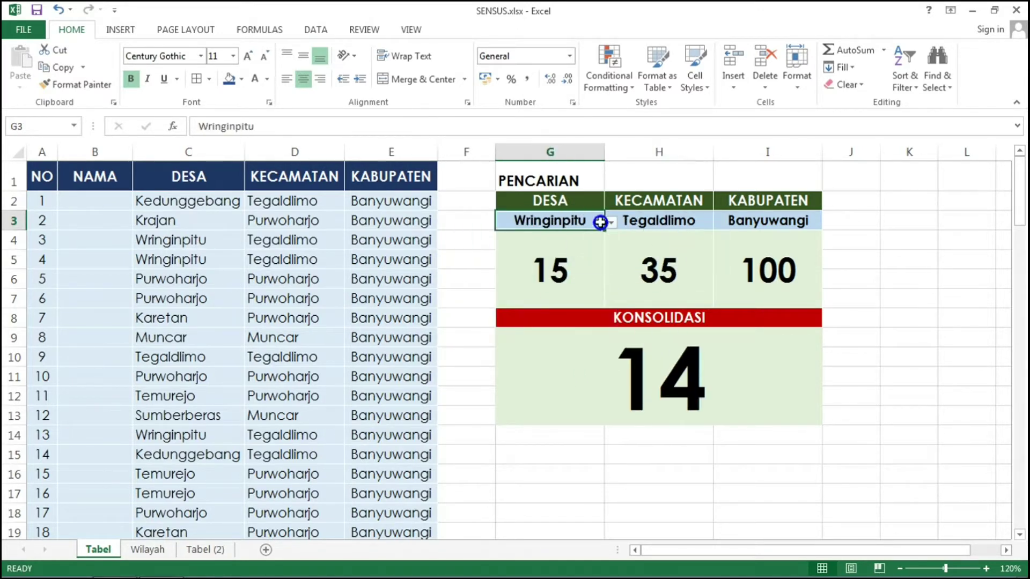
{"action": "left_click", "coordinate": [611, 221]}
{"action": "left_click", "coordinate": [483, 285]}
{"action": "left_click", "coordinate": [611, 221]}
{"action": "left_click", "coordinate": [483, 261]}
{"action": "left_click", "coordinate": [611, 222]}
{"action": "left_click", "coordinate": [487, 248]}
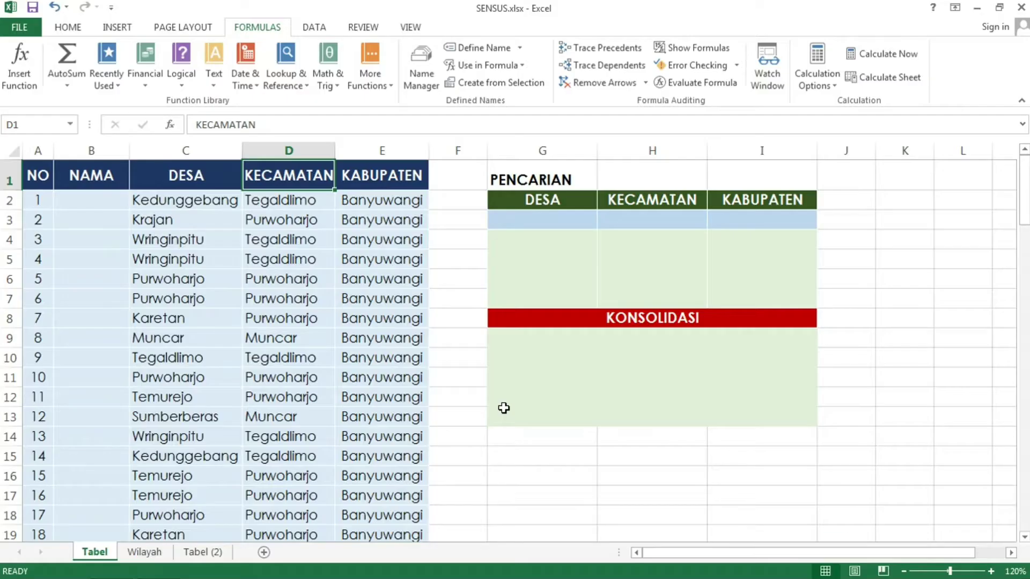
Widen the KECAMATAN column slightly in the census table.
{"action": "key", "text": "Left"}
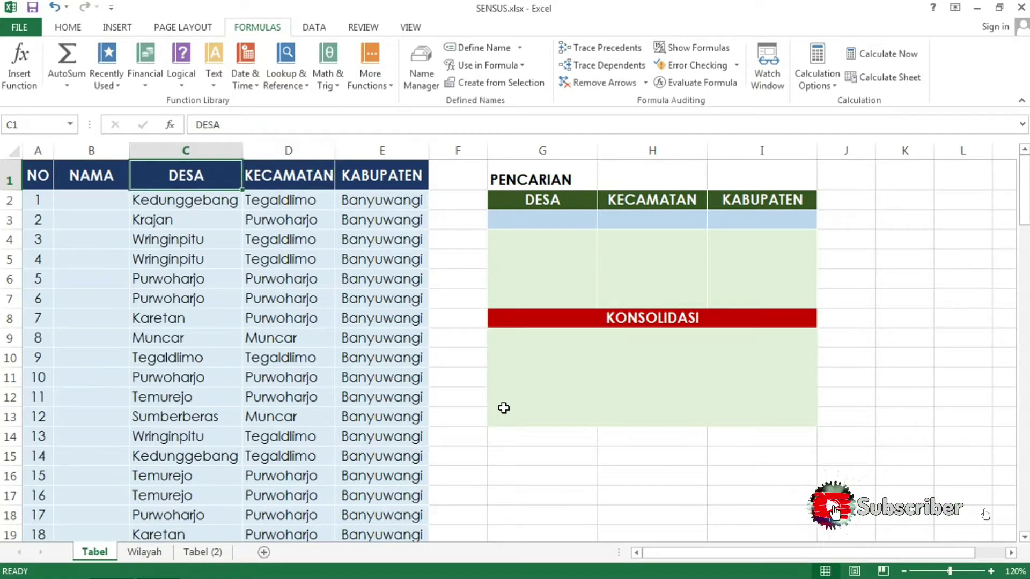
{"action": "key", "text": "Left"}
{"action": "key", "text": "Left"}
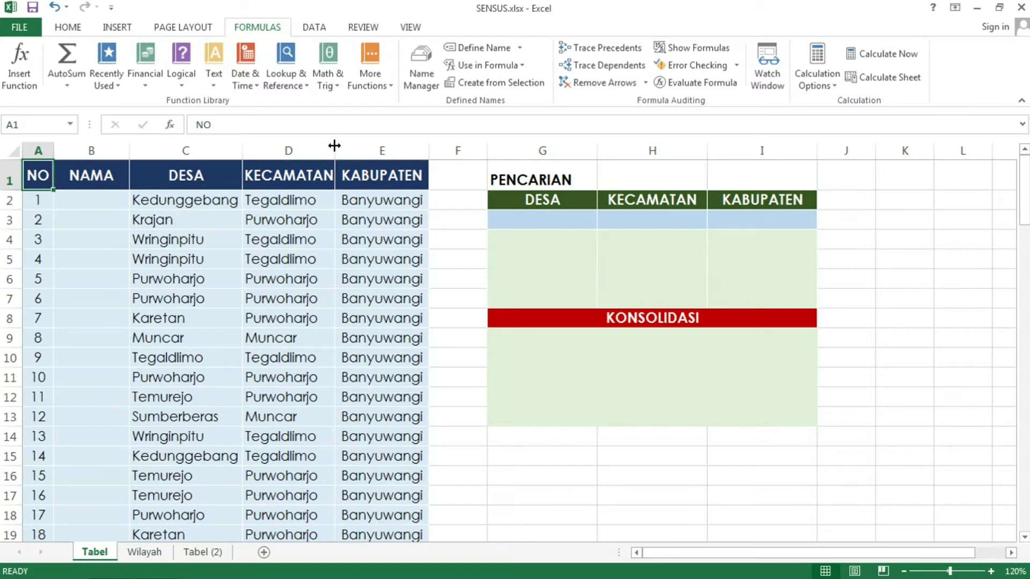
{"action": "left_click_drag", "start_coordinate": [335, 145], "coordinate": [343, 148]}
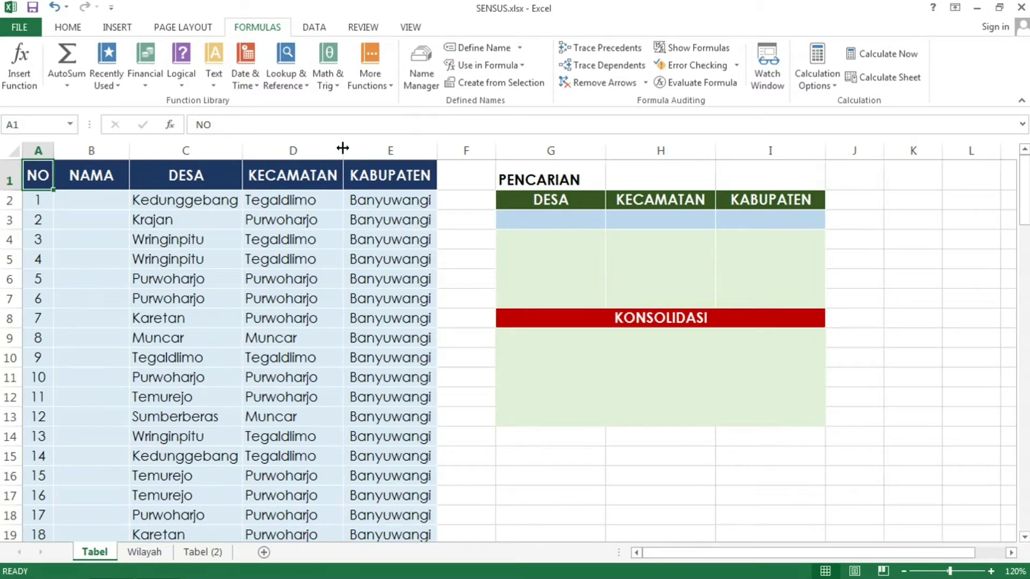
{"action": "key", "text": "Down"}
{"action": "key", "text": "Down"}
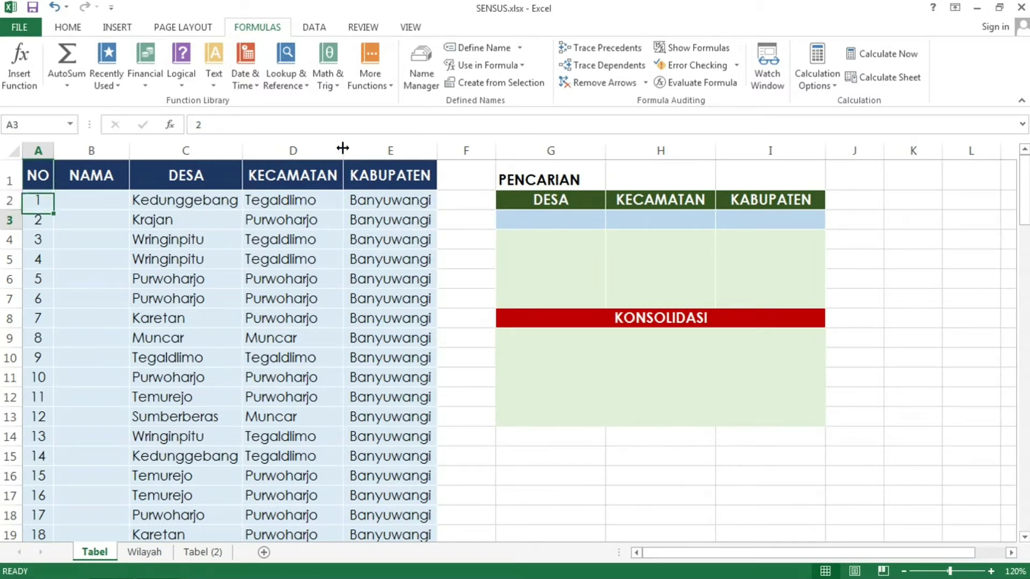
{"action": "key", "text": "Right"}
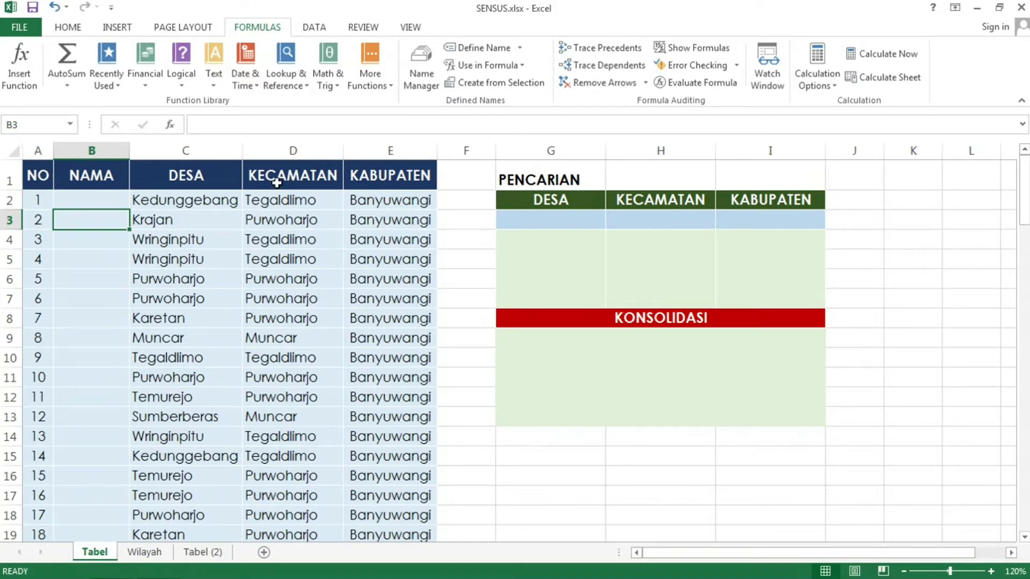
Switch to the Wilayah sheet listing villages, districts and the regency.
{"action": "left_click", "coordinate": [188, 196]}
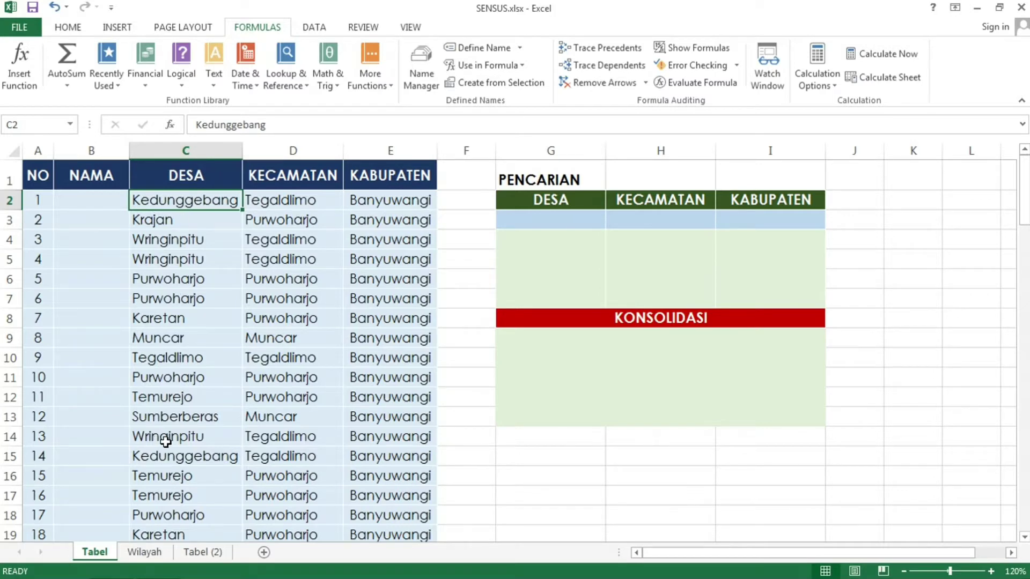
{"action": "left_click", "coordinate": [526, 221]}
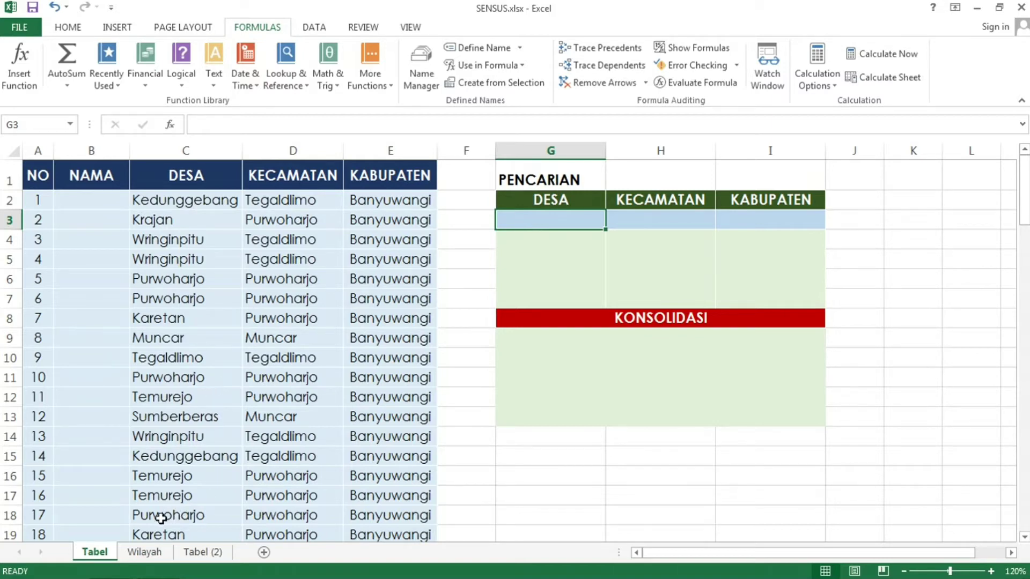
{"action": "left_click", "coordinate": [144, 552]}
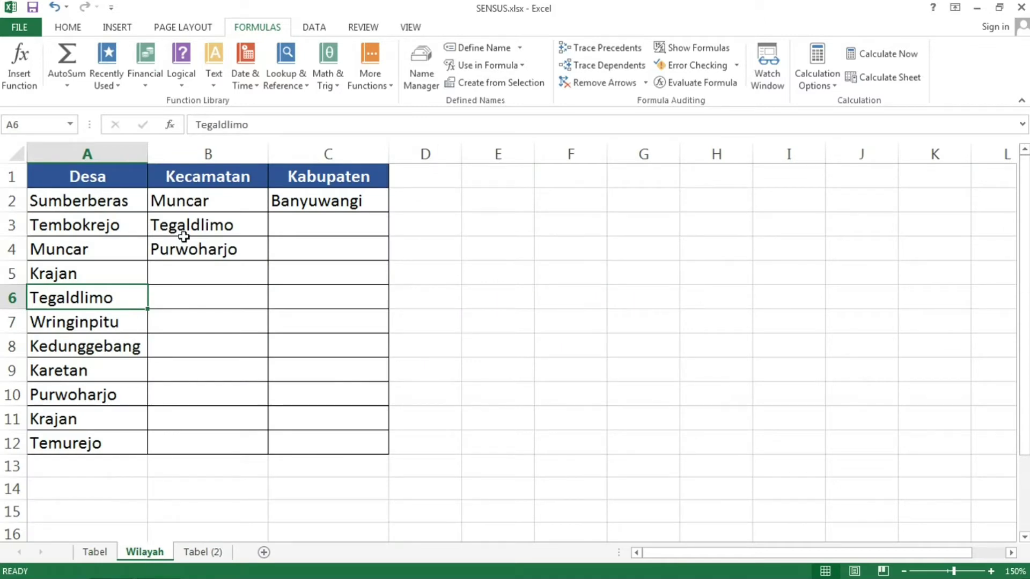
Define the Wilayah village cells A2:A12 as the range name 'Des_001'.
{"action": "left_click", "coordinate": [117, 196]}
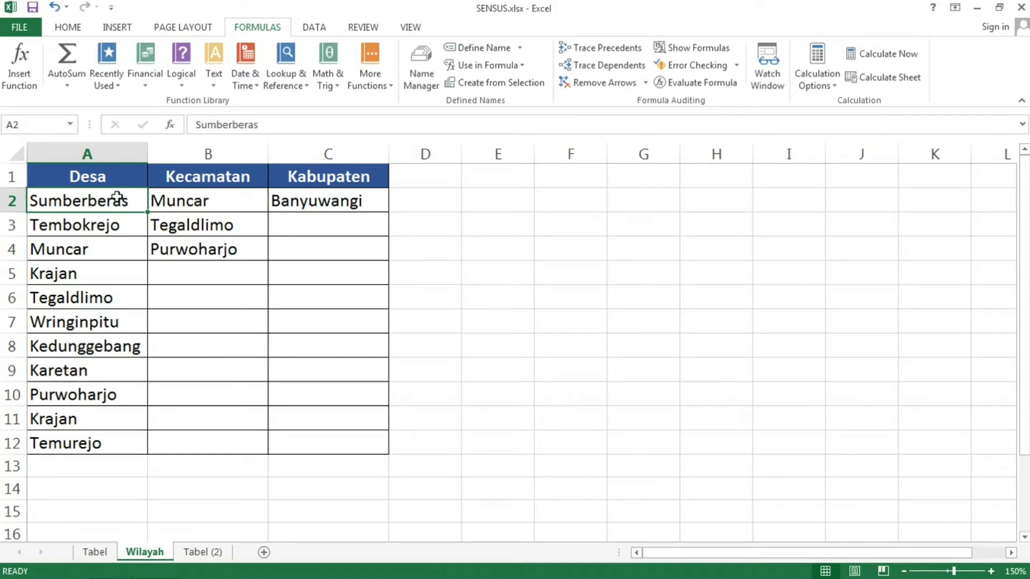
{"action": "key", "text": "shift+Down"}
{"action": "key", "text": "shift+Down"}
{"action": "key", "text": "shift+Down"}
{"action": "key", "text": "shift+Down"}
{"action": "key", "text": "shift+Down"}
{"action": "key", "text": "shift+Down"}
{"action": "key", "text": "shift+Down"}
{"action": "key", "text": "shift+Down"}
{"action": "key", "text": "shift+Down"}
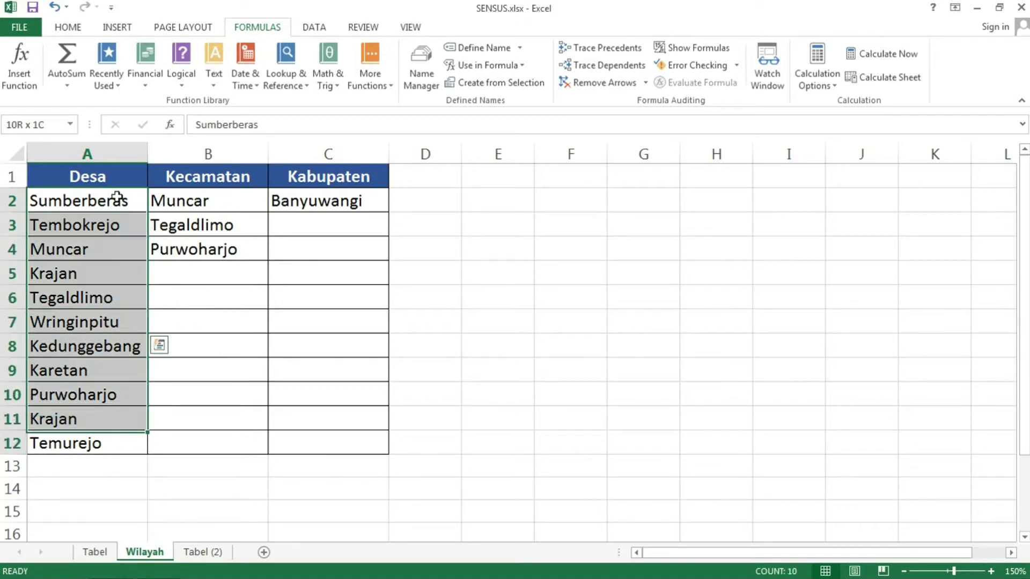
{"action": "key", "text": "shift+Down"}
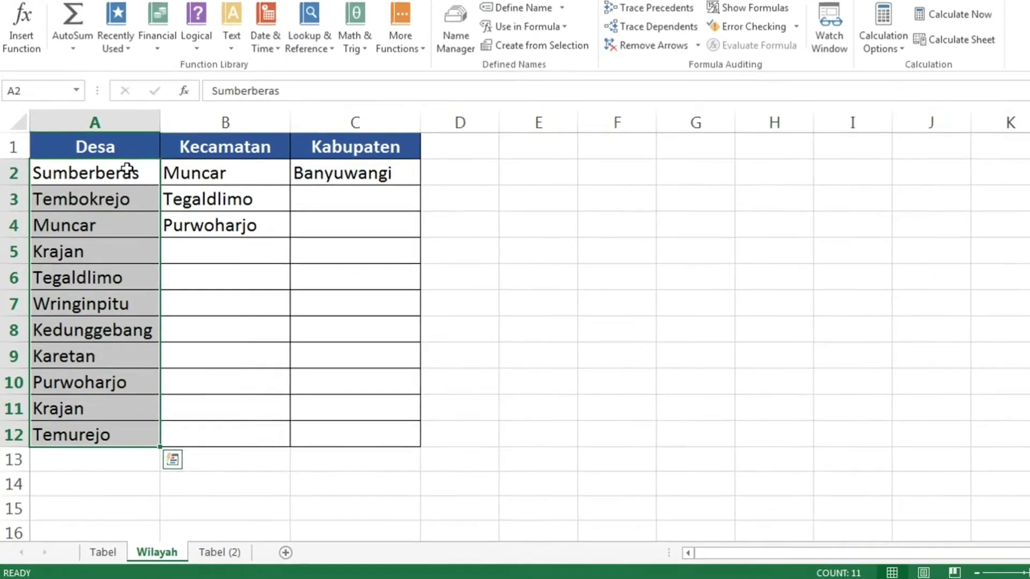
{"action": "right_click", "coordinate": [135, 139]}
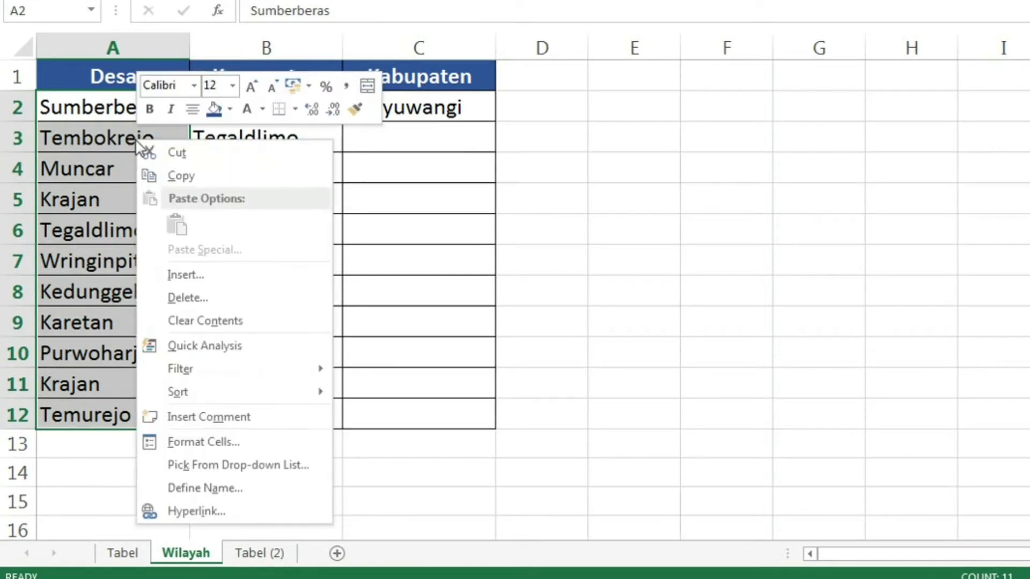
{"action": "left_click", "coordinate": [184, 489]}
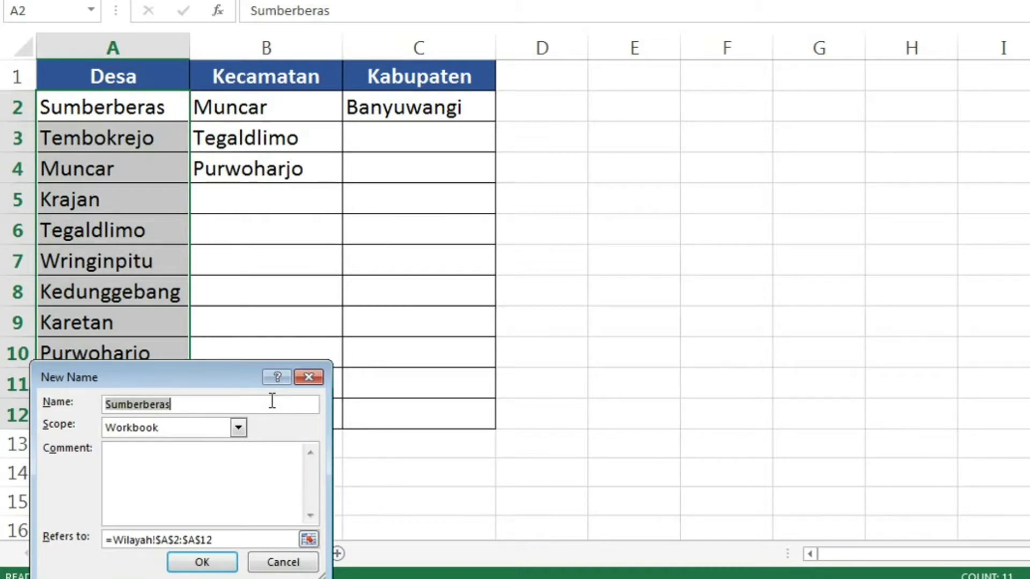
{"action": "type", "text": "De"}
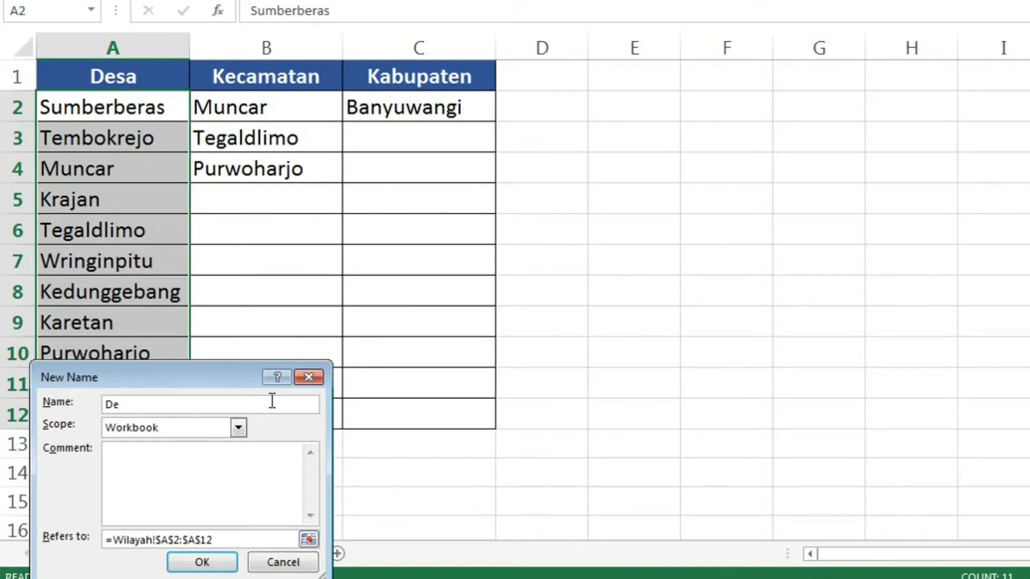
{"action": "type", "text": "s_"}
{"action": "type", "text": "001"}
{"action": "left_click", "coordinate": [203, 561]}
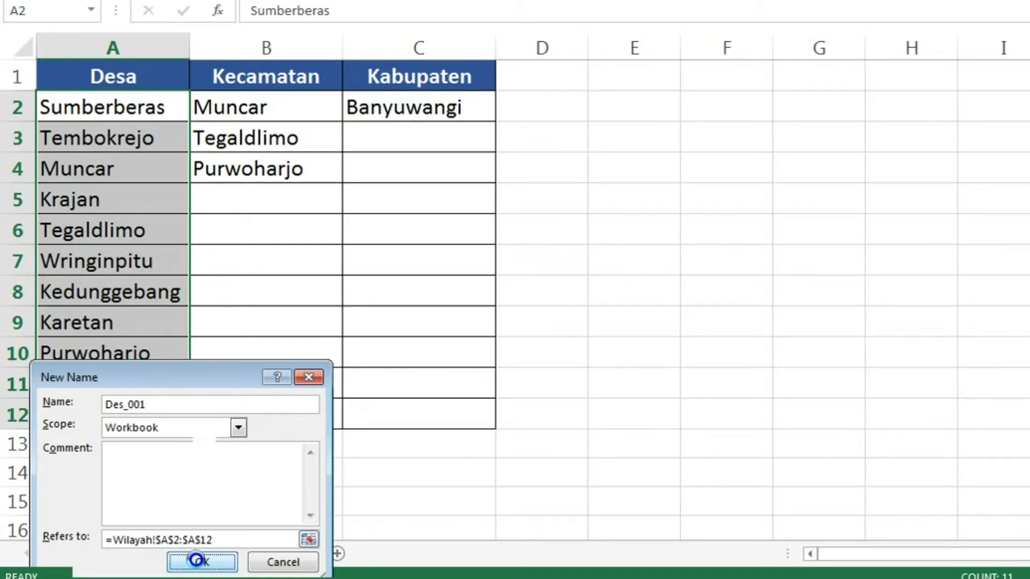
{"action": "left_click", "coordinate": [283, 110]}
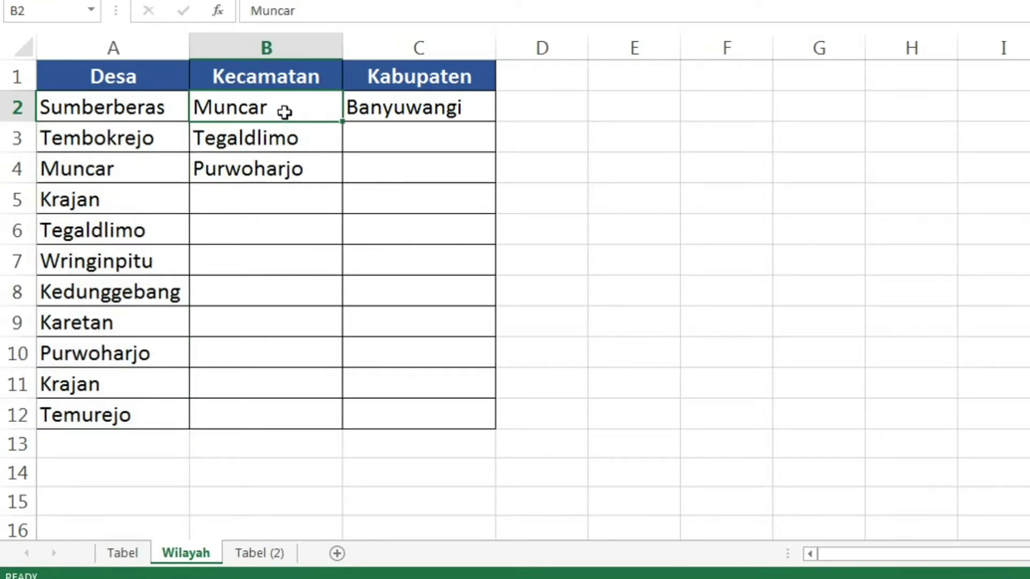
Define the three district cells B2:B4 (Muncar, Tegaldlimo, Purwoharjo) as the name 'Kec_001'.
{"action": "key", "text": "shift+Down"}
{"action": "key", "text": "shift+Down"}
{"action": "key", "text": "shift+Down"}
{"action": "key", "text": "shift+Down"}
{"action": "key", "text": "shift+Up"}
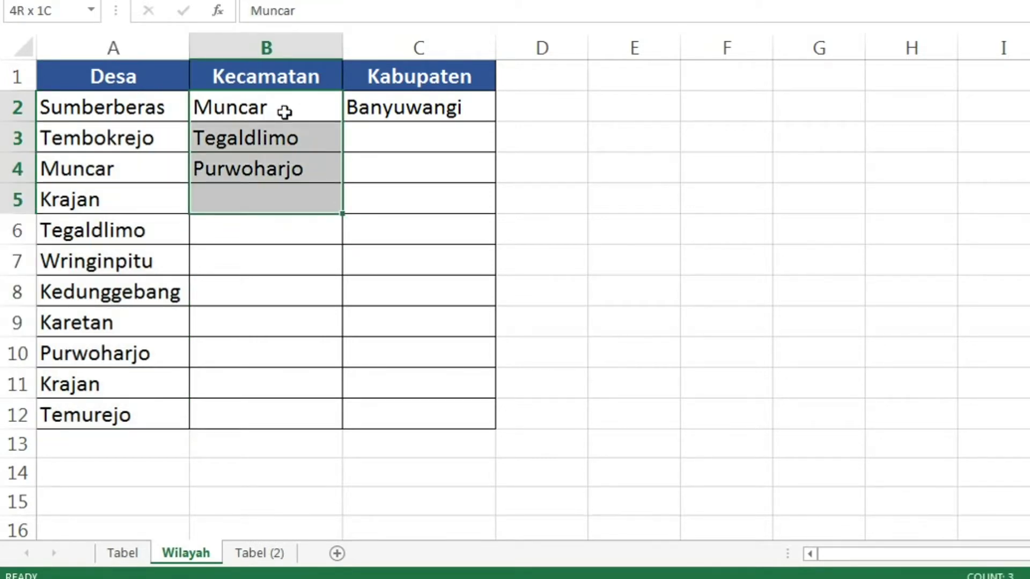
{"action": "key", "text": "shift+Up"}
{"action": "right_click", "coordinate": [284, 111]}
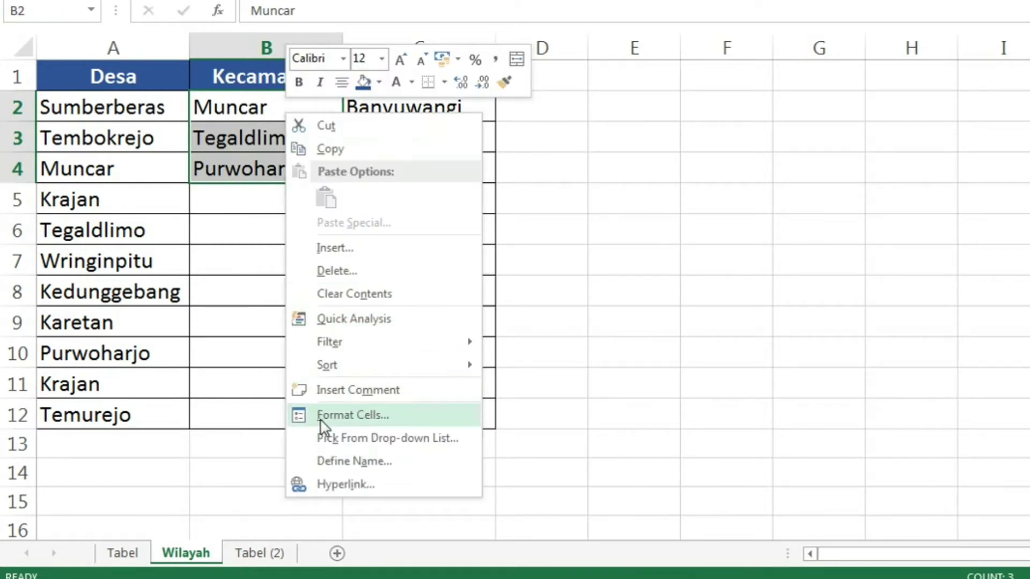
{"action": "left_click", "coordinate": [321, 416]}
{"action": "key", "text": "Return"}
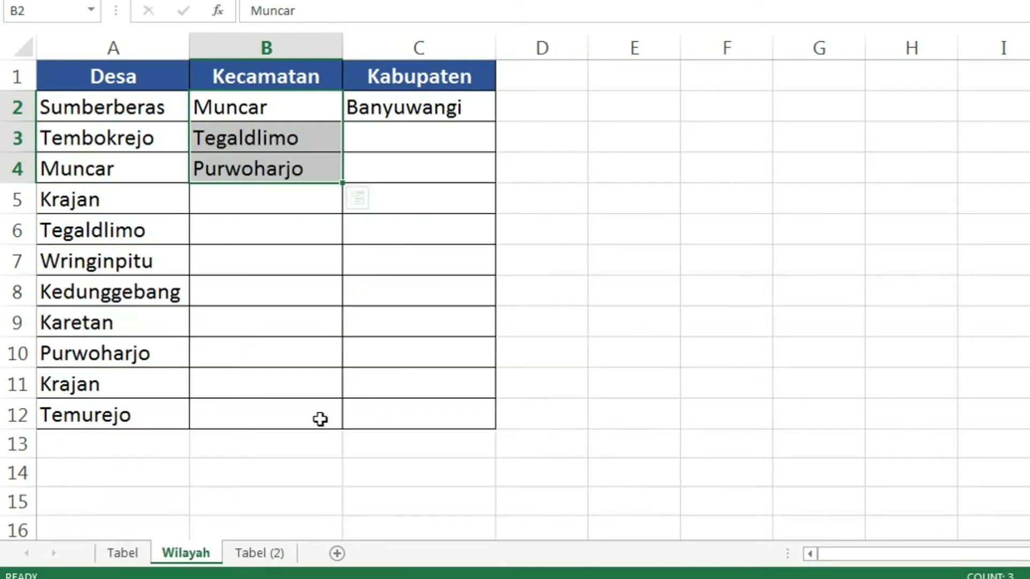
{"action": "right_click", "coordinate": [273, 134]}
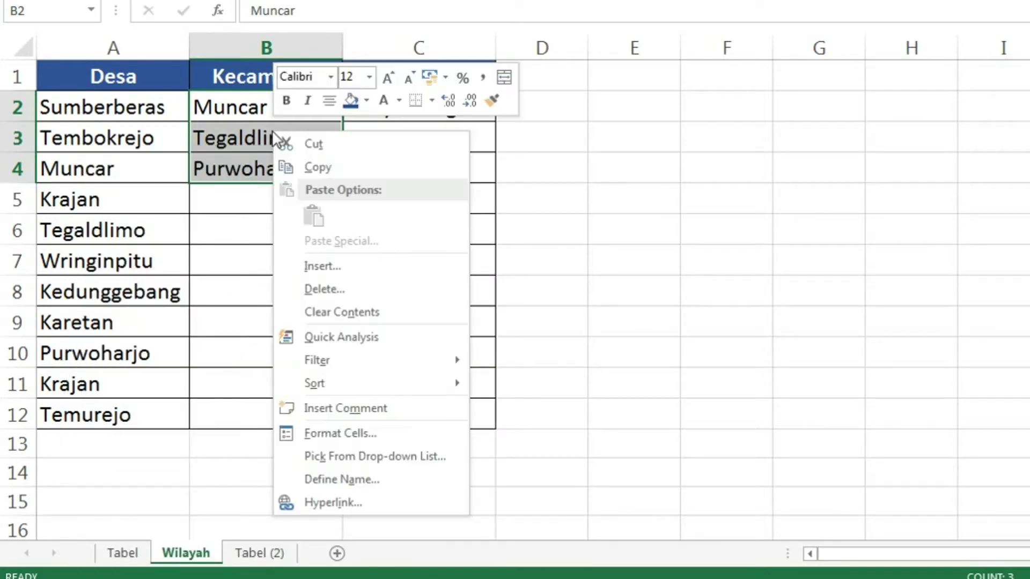
{"action": "left_click", "coordinate": [323, 483]}
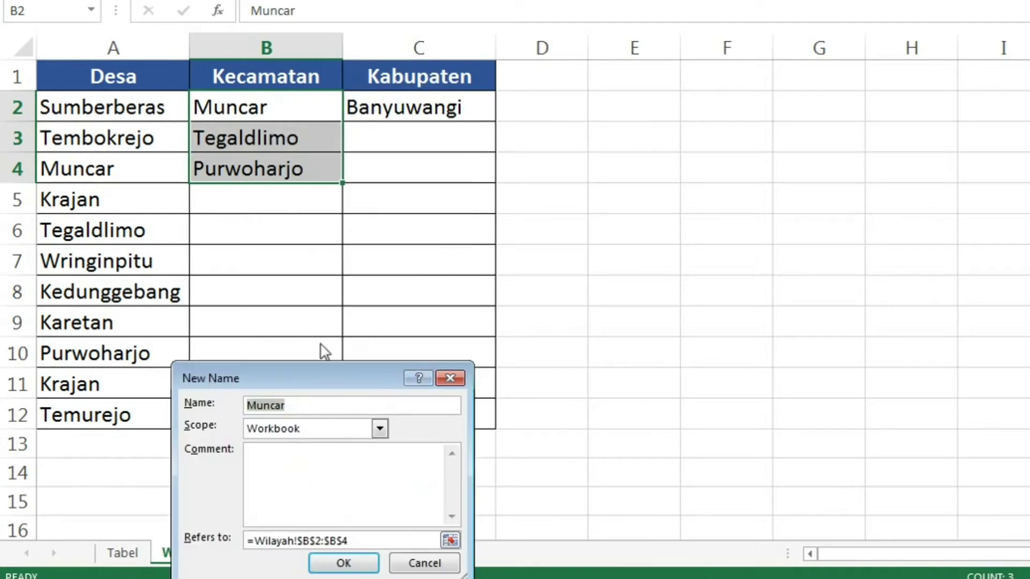
{"action": "left_click_drag", "start_coordinate": [305, 370], "coordinate": [547, 39]}
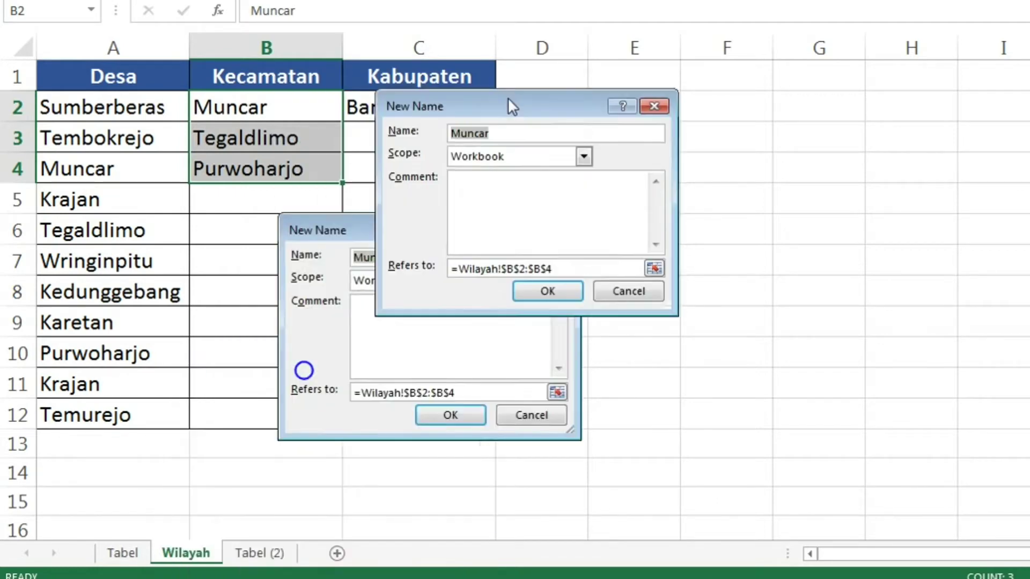
{"action": "type", "text": "Ke"}
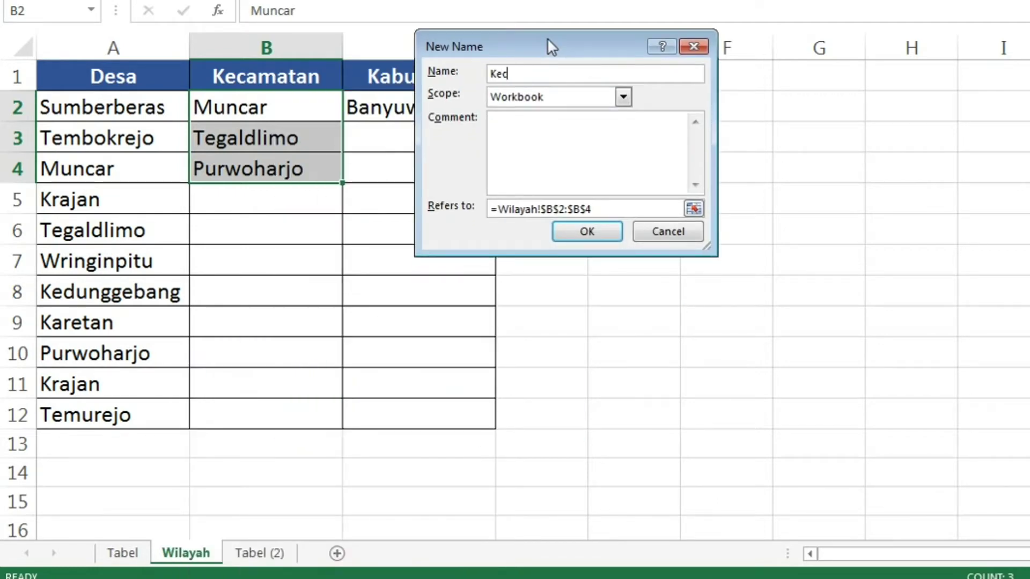
{"action": "type", "text": "c_00"}
{"action": "type", "text": "1"}
{"action": "key", "text": "Return"}
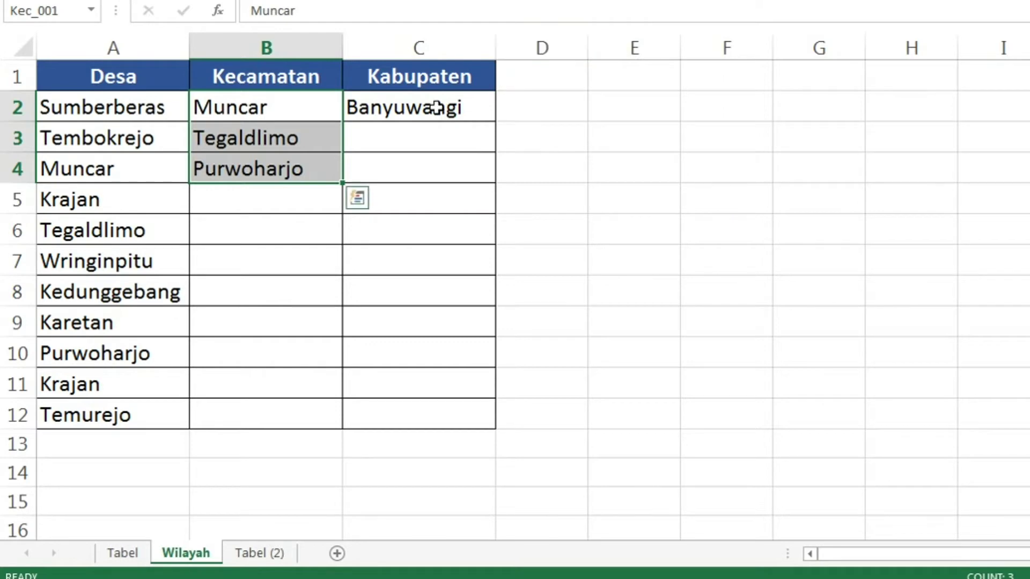
Define the Kabupaten cells C2:C4 as the range name 'Kab_001'.
{"action": "left_click", "coordinate": [416, 109]}
{"action": "key", "text": "shift+Down"}
{"action": "key", "text": "shift+Down"}
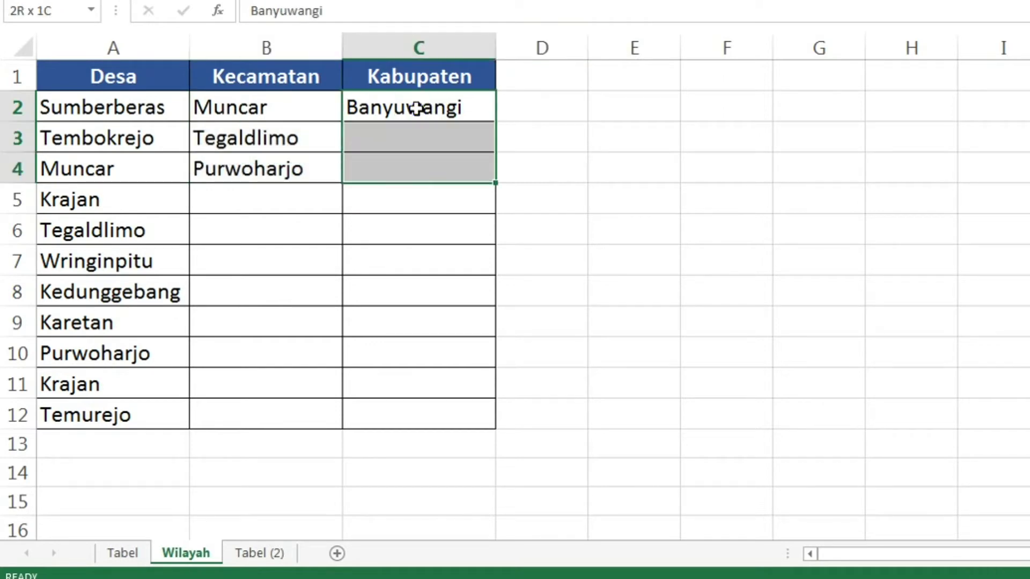
{"action": "right_click", "coordinate": [417, 109]}
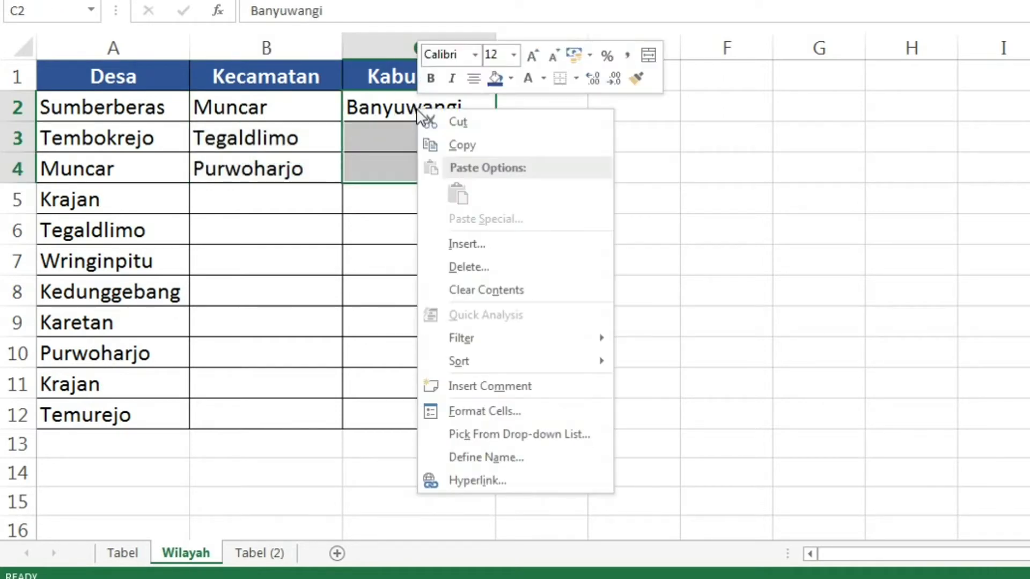
{"action": "left_click", "coordinate": [483, 457]}
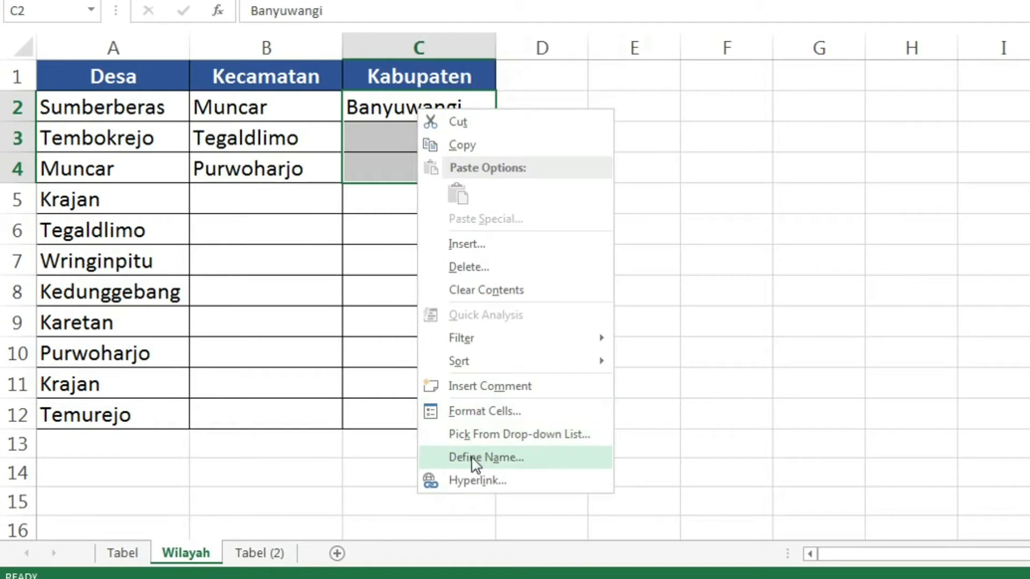
{"action": "key", "text": "End"}
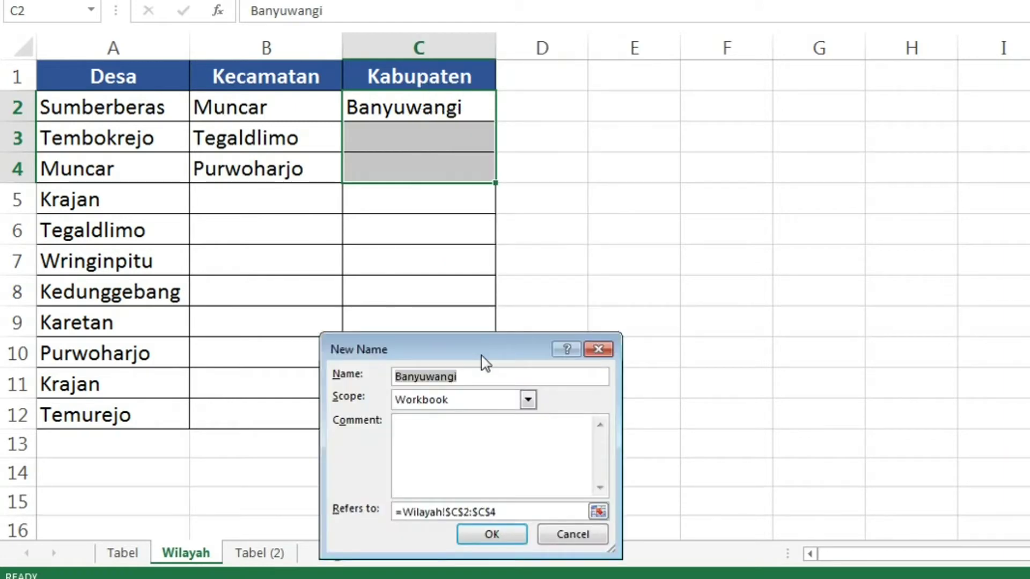
{"action": "type", "text": "Kab_"}
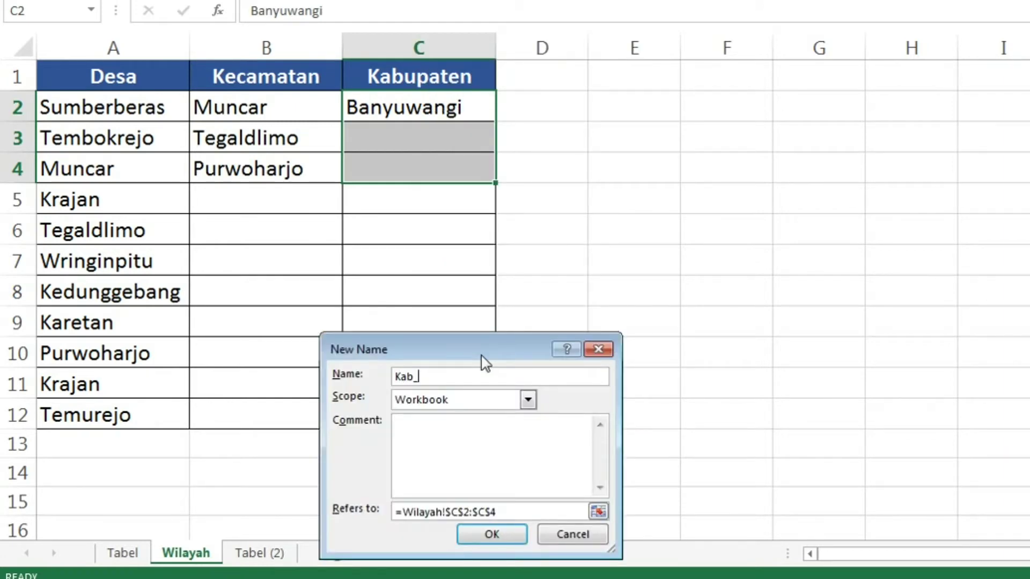
{"action": "type", "text": "001"}
{"action": "left_click", "coordinate": [496, 534]}
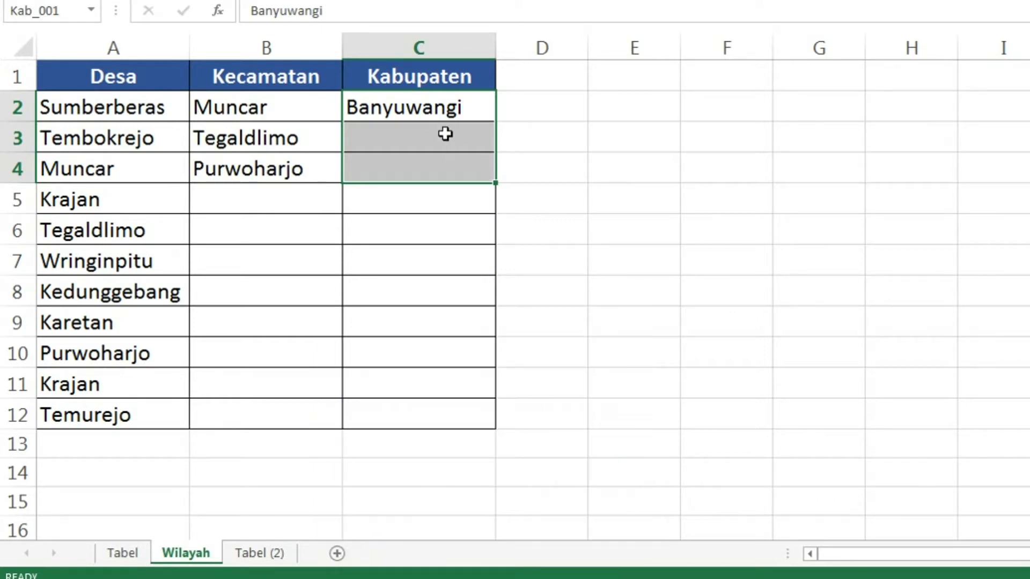
{"action": "left_click", "coordinate": [427, 134]}
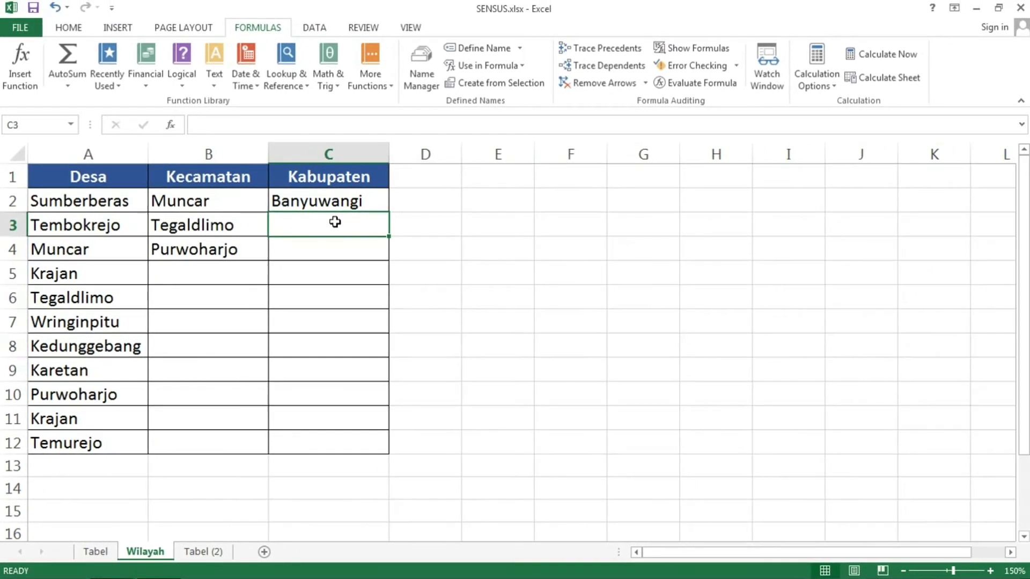
Return to the Tabel sheet with the census table and empty PENCARIAN block.
{"action": "left_click", "coordinate": [90, 556]}
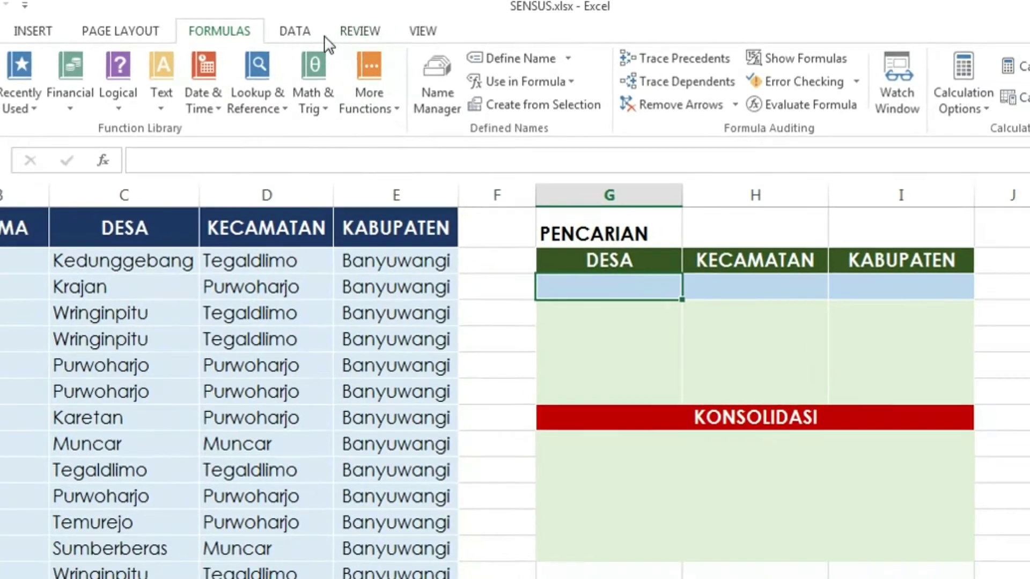
Add a List data validation to G3 with source =Des_001.
{"action": "left_click", "coordinate": [281, 22]}
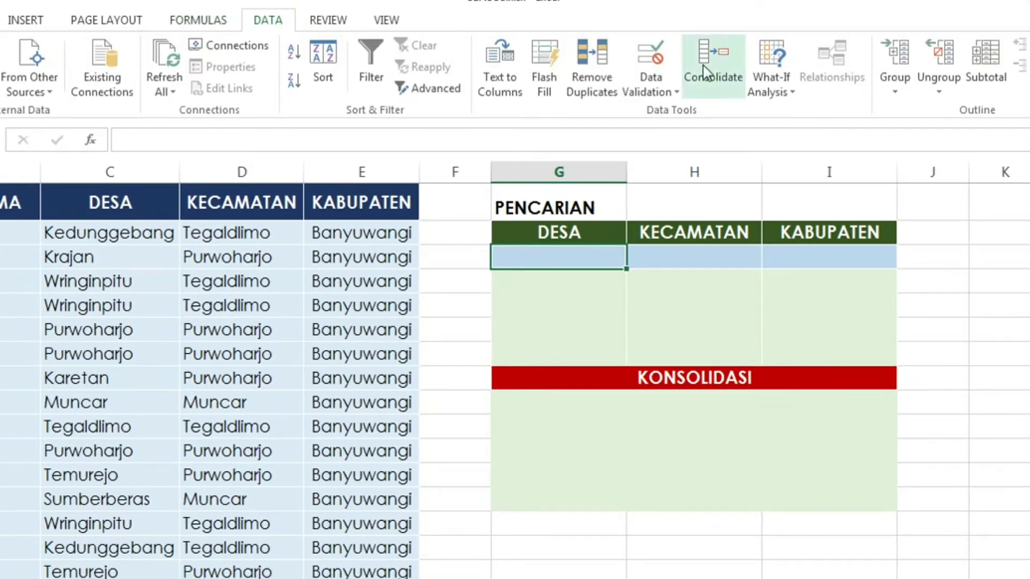
{"action": "left_click", "coordinate": [663, 93]}
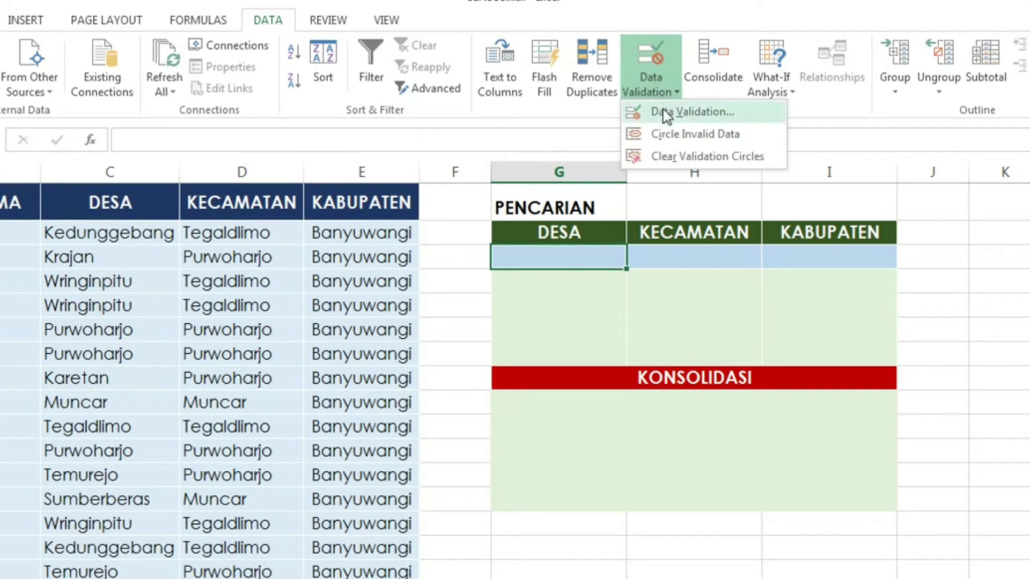
{"action": "left_click", "coordinate": [665, 110]}
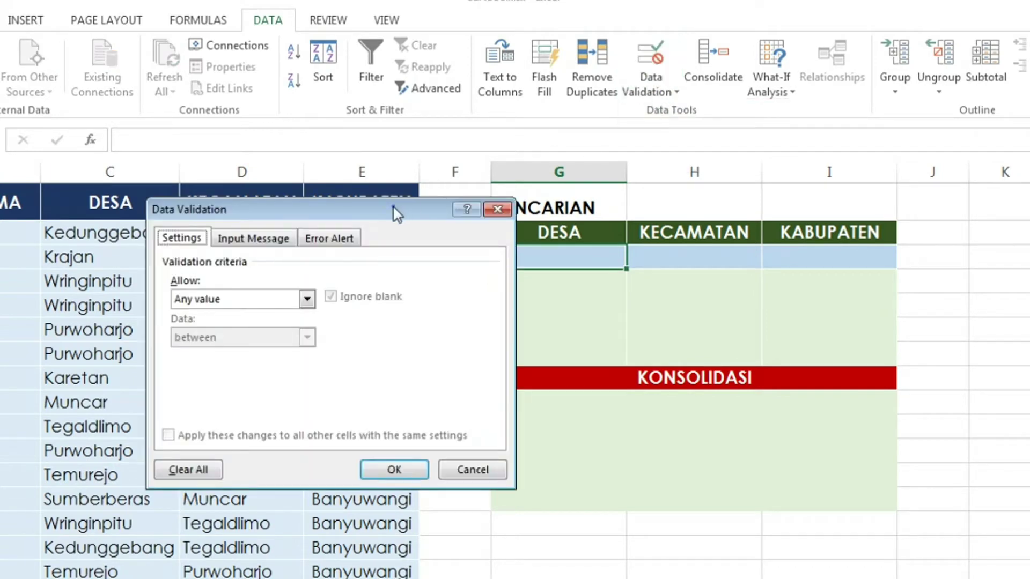
{"action": "left_click_drag", "start_coordinate": [394, 208], "coordinate": [312, 173]}
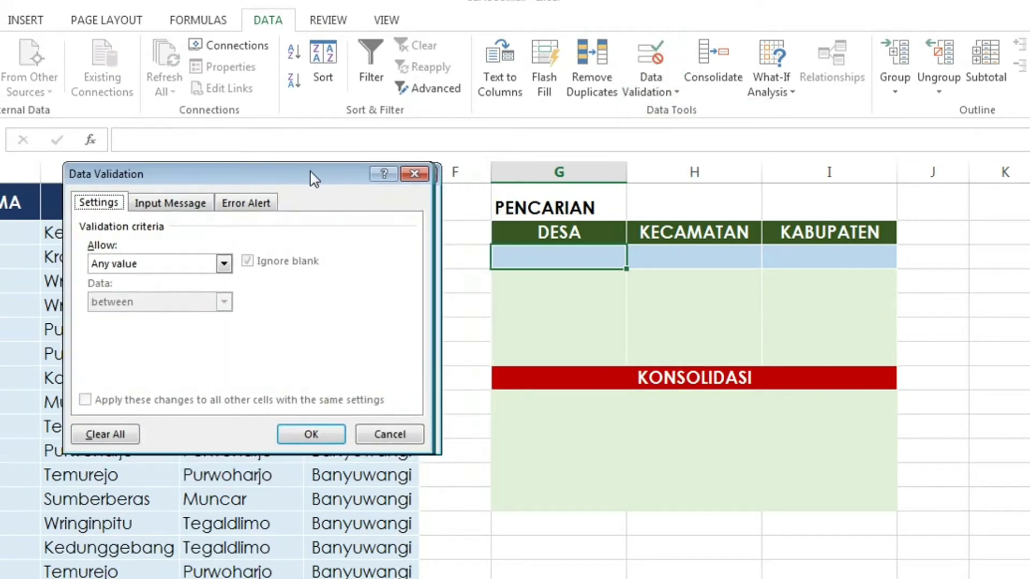
{"action": "left_click", "coordinate": [113, 263]}
{"action": "left_click", "coordinate": [100, 316]}
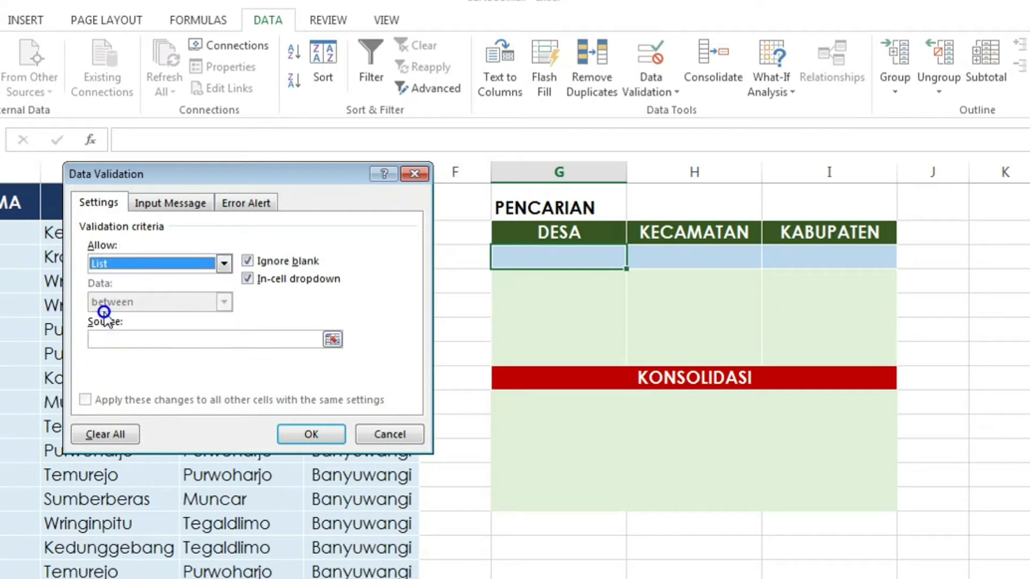
{"action": "left_click", "coordinate": [130, 335]}
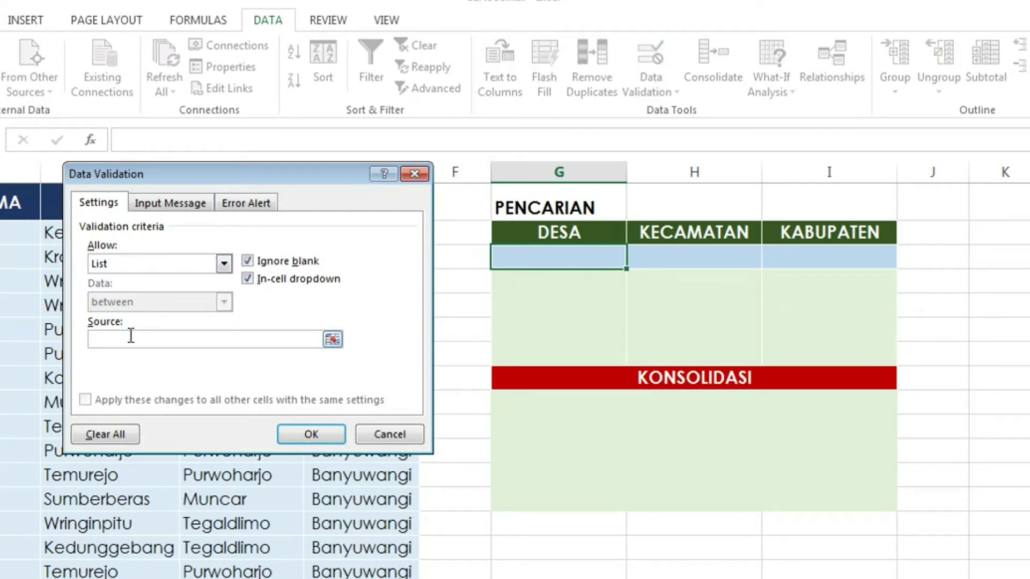
{"action": "type", "text": "="}
{"action": "type", "text": "De"}
{"action": "type", "text": "s_00"}
{"action": "type", "text": "1"}
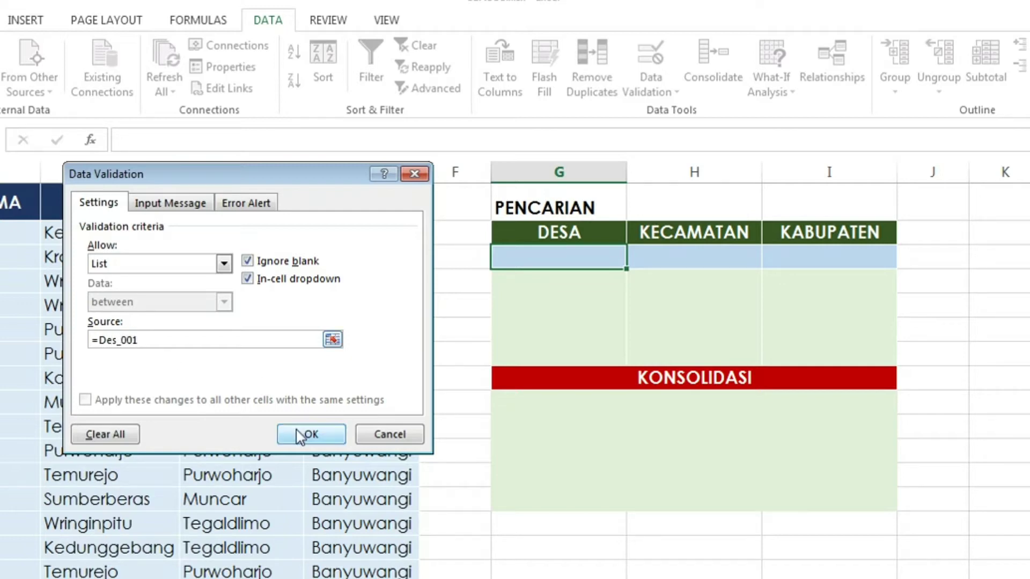
{"action": "left_click", "coordinate": [312, 435]}
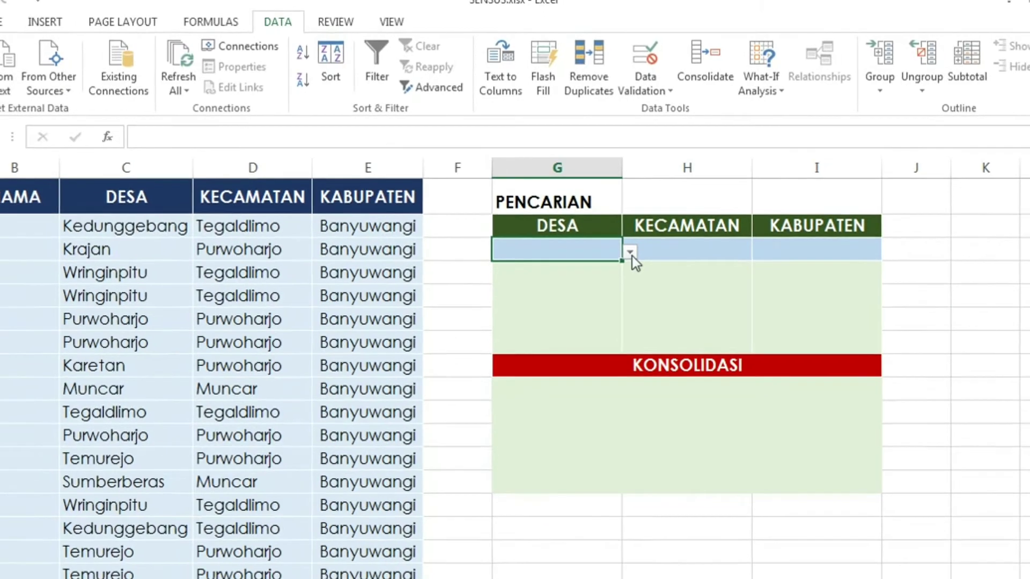
Pick Sumberberas from the G3 village dropdown.
{"action": "left_click", "coordinate": [635, 260]}
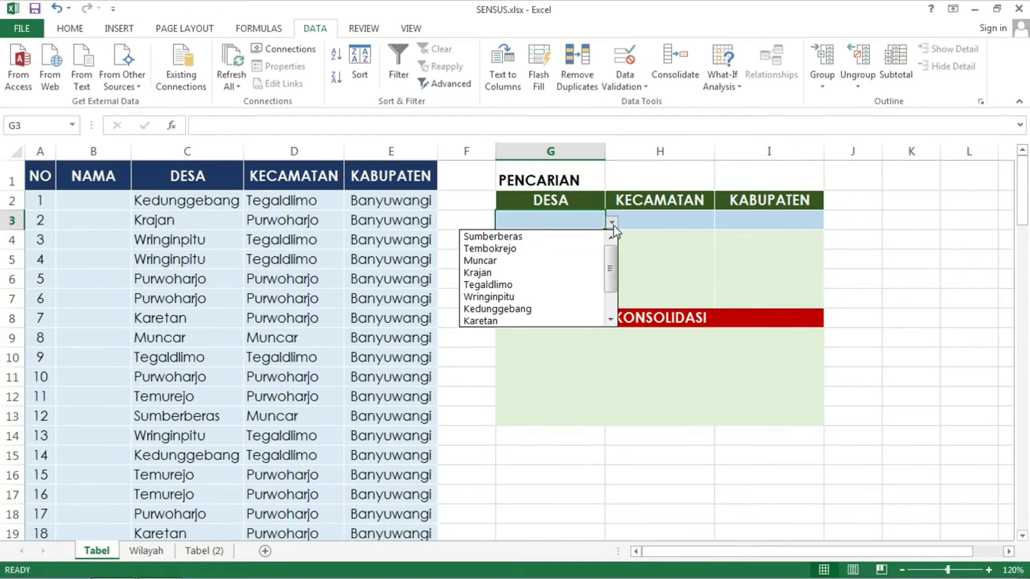
{"action": "left_click", "coordinate": [567, 242]}
{"action": "key", "text": "Right"}
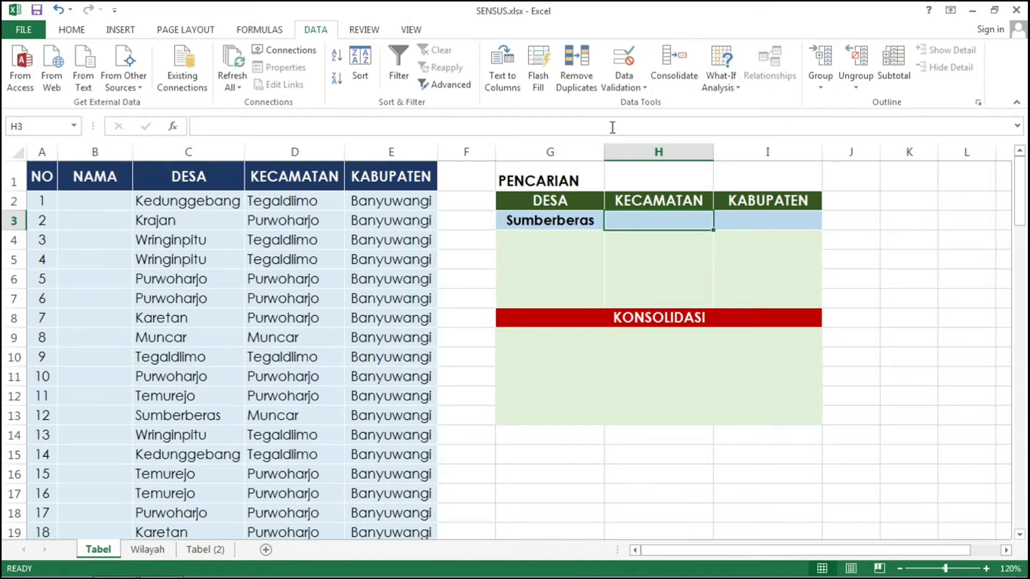
Add a List data validation to H3 with source =Kec_001.
{"action": "left_click", "coordinate": [622, 85]}
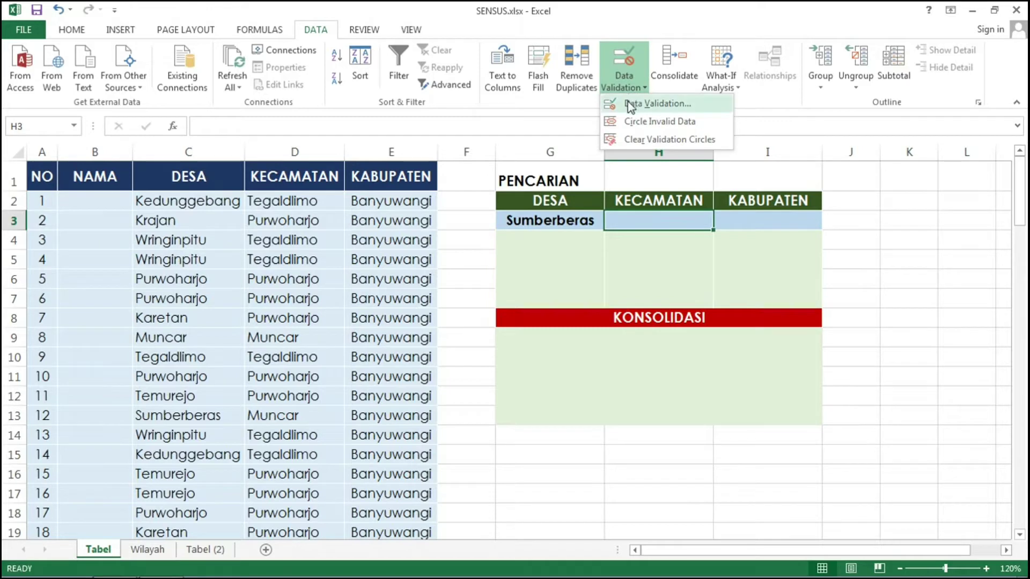
{"action": "left_click", "coordinate": [631, 104]}
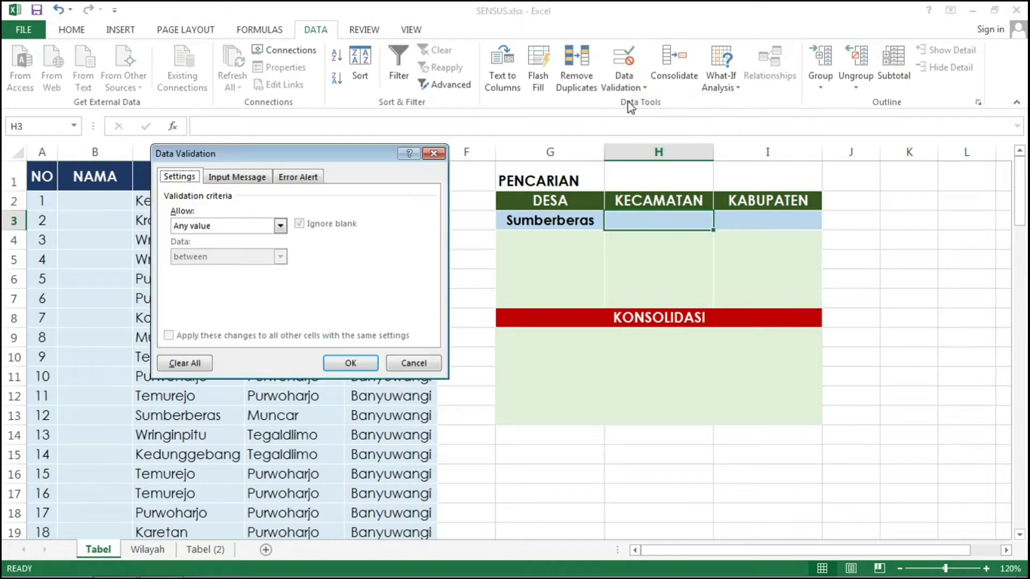
{"action": "left_click", "coordinate": [199, 226]}
{"action": "left_click", "coordinate": [180, 269]}
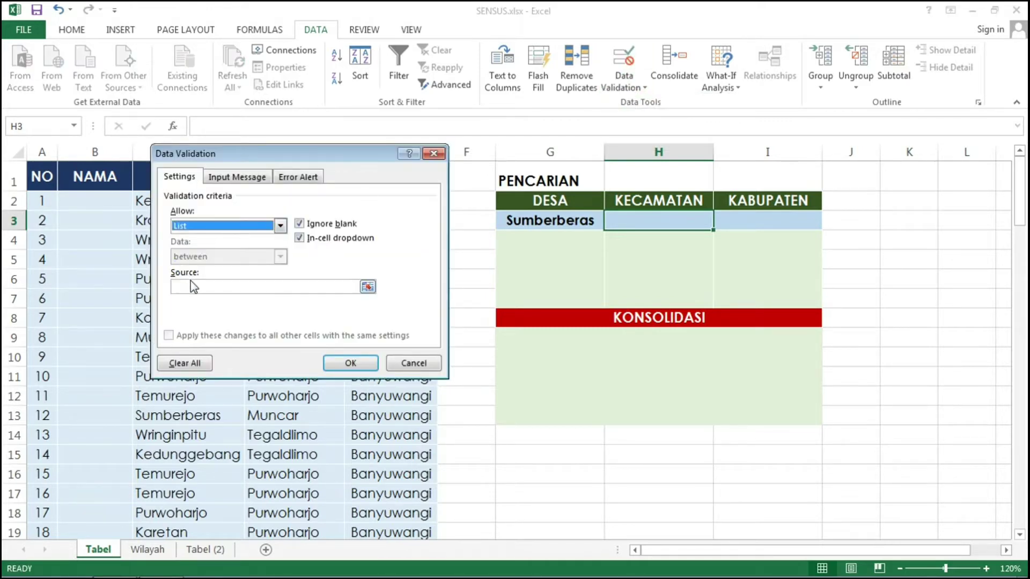
{"action": "left_click", "coordinate": [189, 285]}
{"action": "type", "text": "=K"}
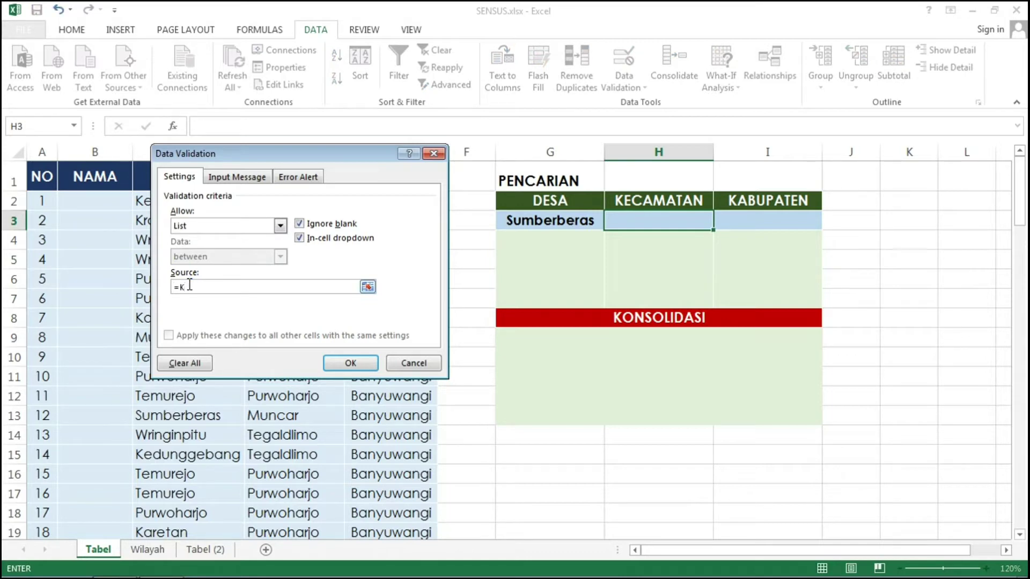
{"action": "type", "text": "c_0"}
{"action": "type", "text": "01"}
{"action": "key", "text": "Return"}
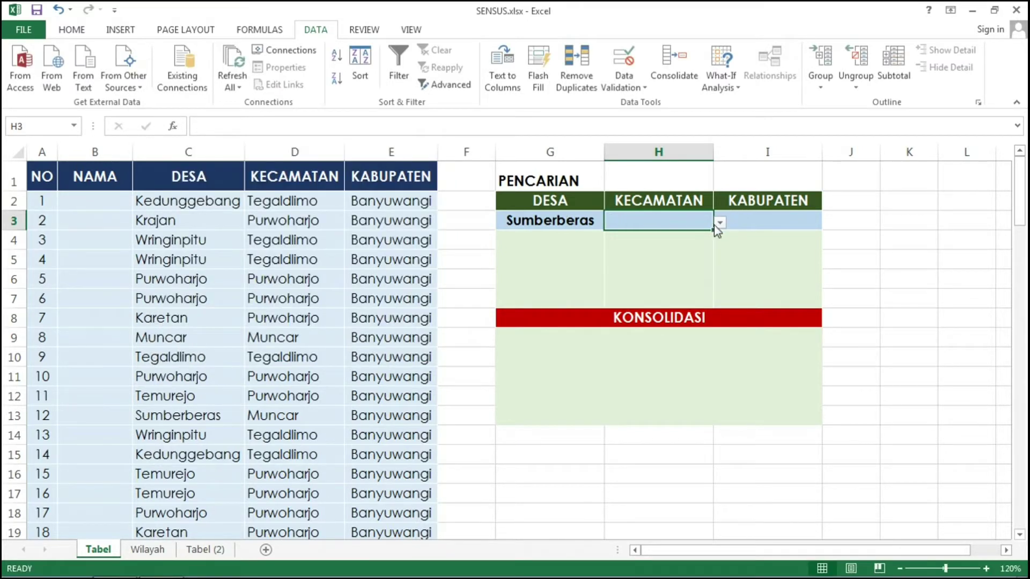
Pick Muncar from the H3 district dropdown.
{"action": "left_click", "coordinate": [720, 222]}
{"action": "left_click", "coordinate": [661, 236]}
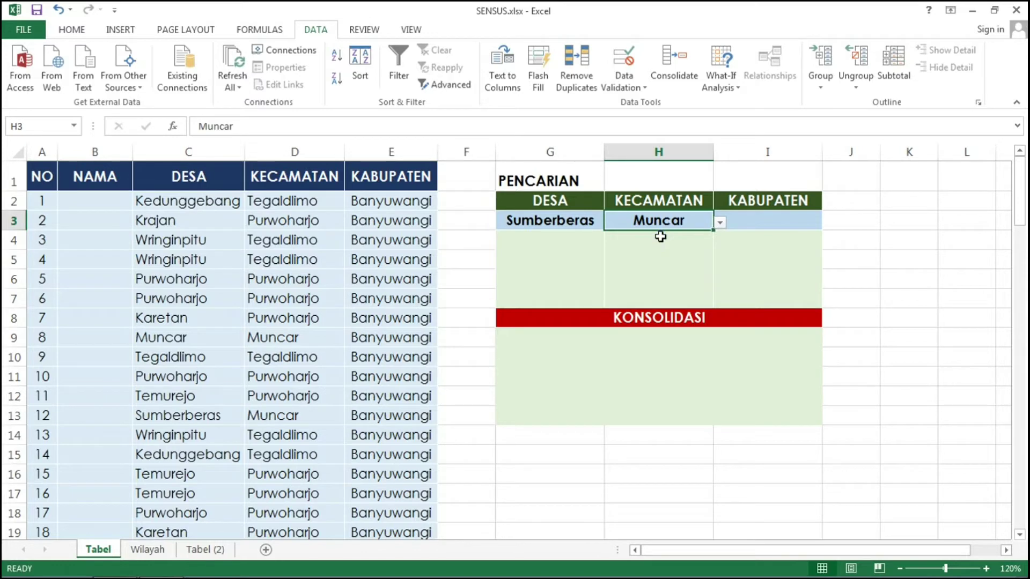
{"action": "left_click", "coordinate": [777, 225]}
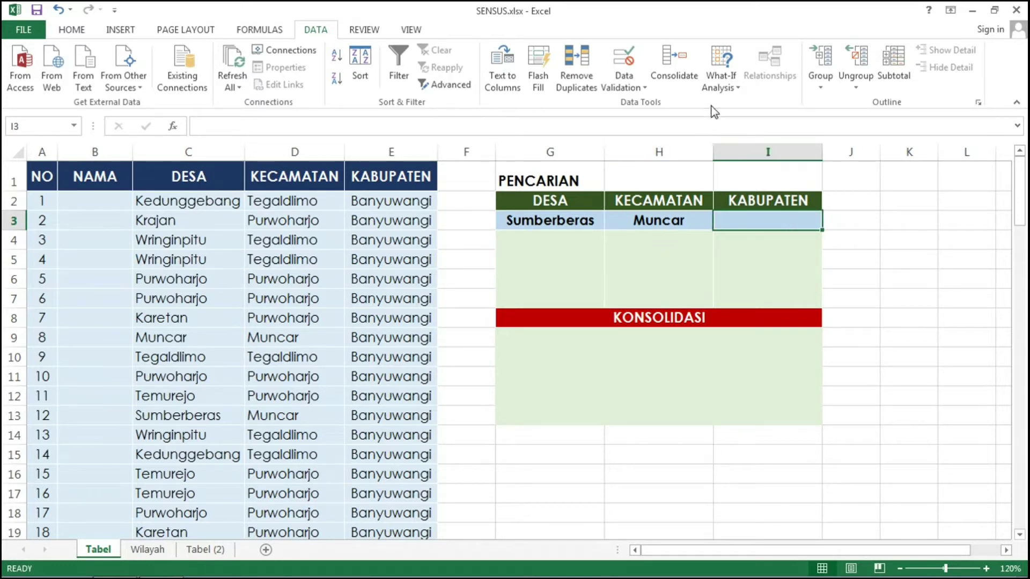
Add a List data validation to I3 with source =Kab_001.
{"action": "left_click", "coordinate": [632, 94]}
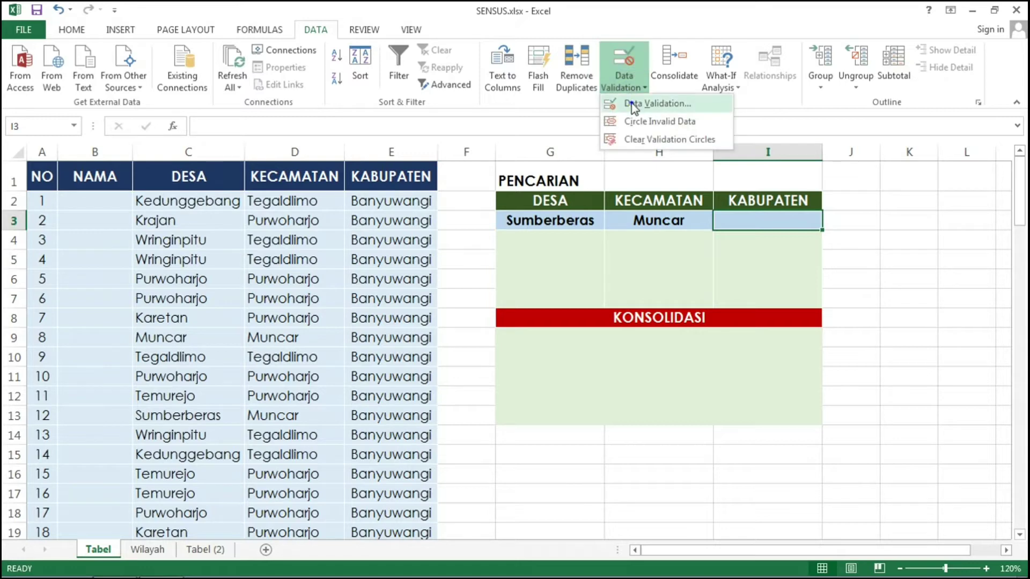
{"action": "left_click", "coordinate": [633, 103]}
{"action": "left_click", "coordinate": [182, 225]}
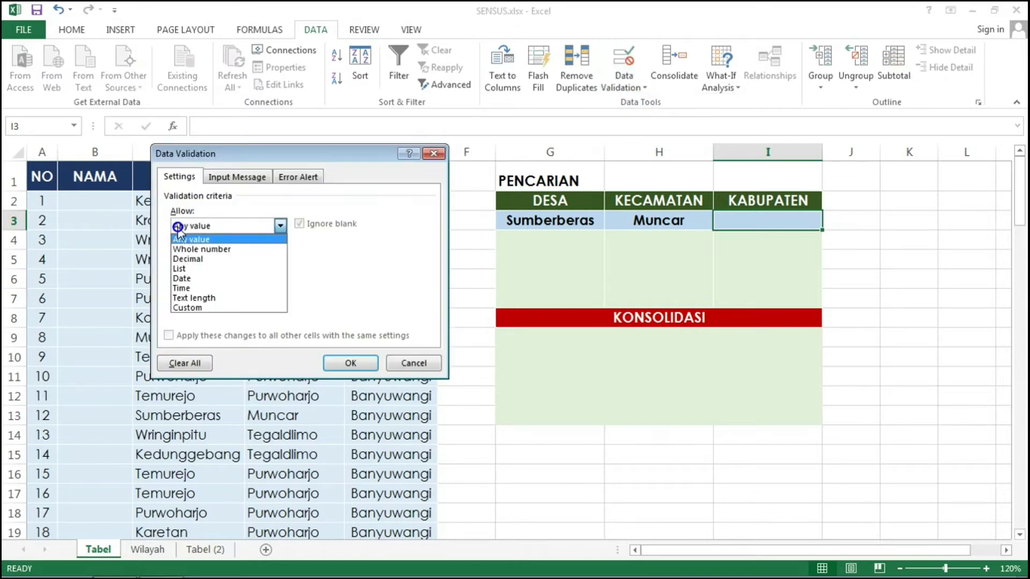
{"action": "left_click", "coordinate": [183, 269]}
{"action": "left_click", "coordinate": [186, 285]}
{"action": "type", "text": "=Ka"}
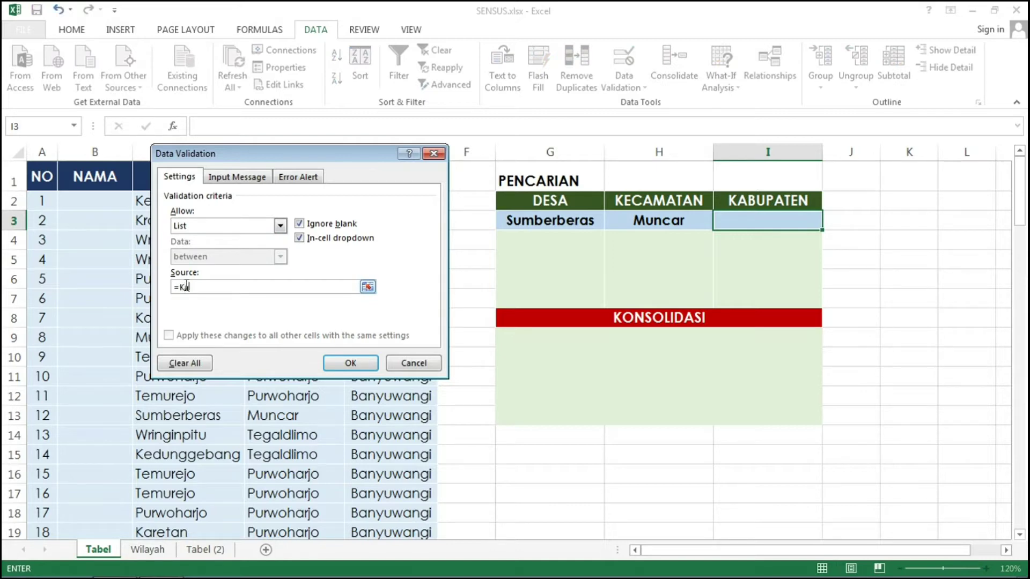
{"action": "type", "text": "b_00"}
{"action": "type", "text": "1"}
{"action": "left_click", "coordinate": [349, 363]}
Pick Banyuwangi from the I3 regency dropdown.
{"action": "left_click", "coordinate": [831, 223]}
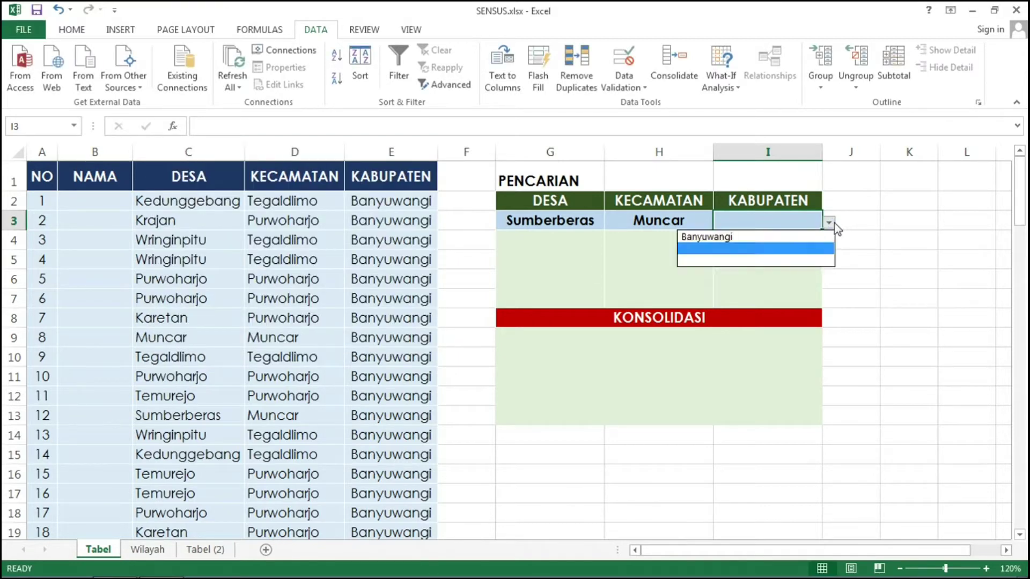
{"action": "left_click", "coordinate": [771, 239]}
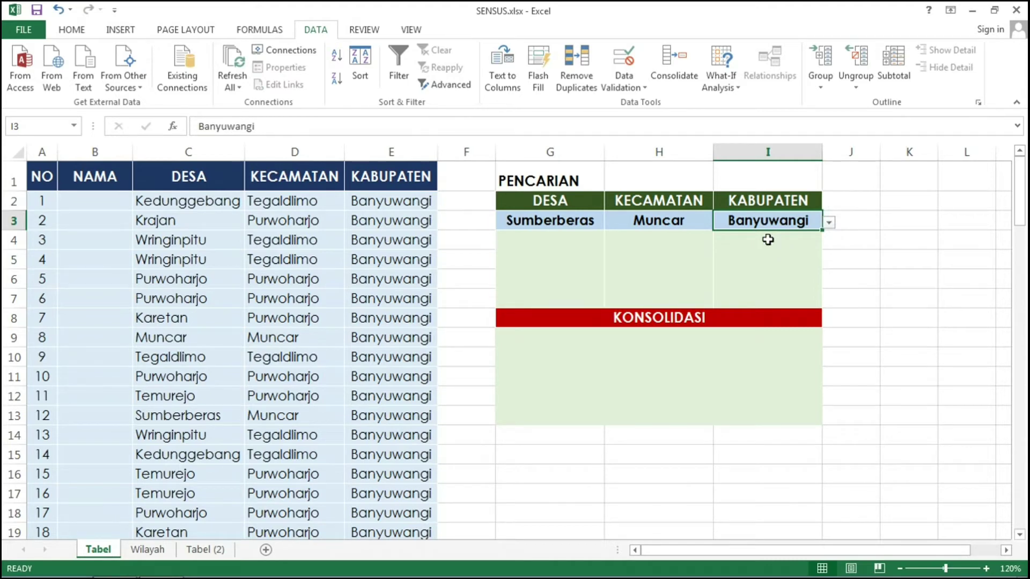
{"action": "left_click", "coordinate": [768, 239]}
{"action": "key", "text": "Left"}
{"action": "key", "text": "Left"}
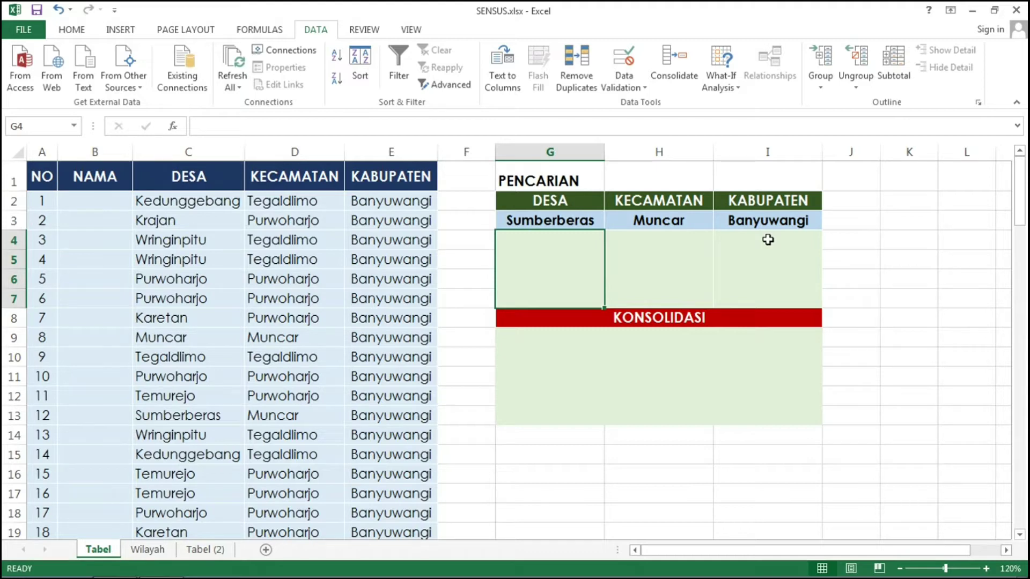
Enter =COUNTIF(C:C;G3) in the merged DESA count cell G4, returning 7.
{"action": "key", "text": "Right"}
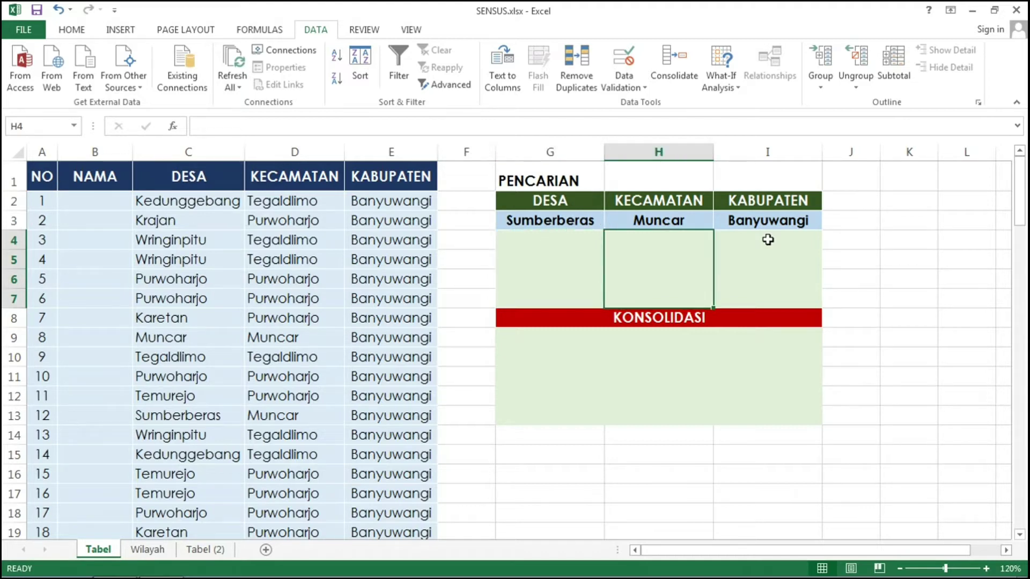
{"action": "key", "text": "Left"}
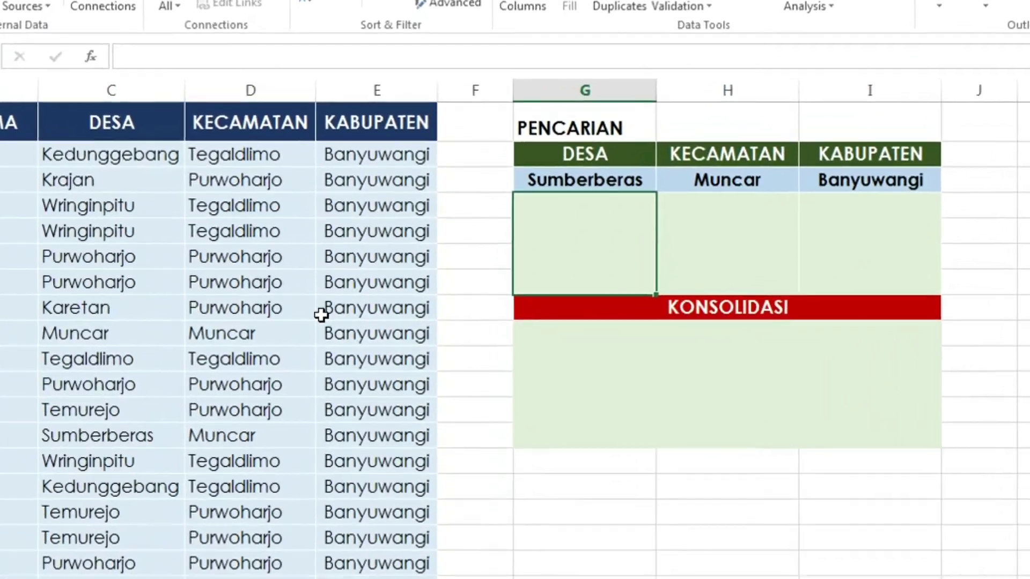
{"action": "type", "text": "="}
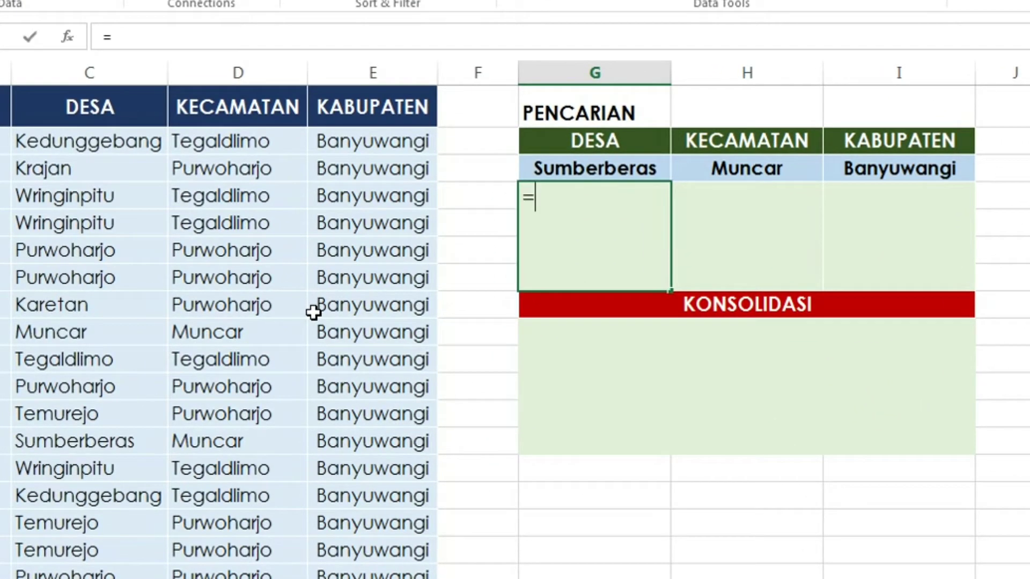
{"action": "type", "text": "cou"}
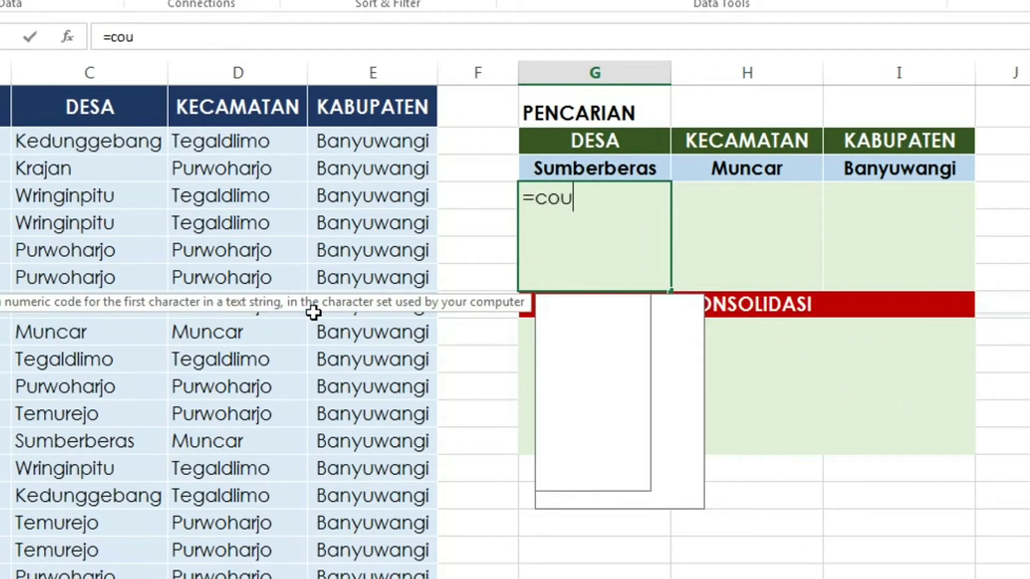
{"action": "type", "text": "n"}
{"action": "key", "text": "Down"}
{"action": "key", "text": "Down"}
{"action": "key", "text": "Down"}
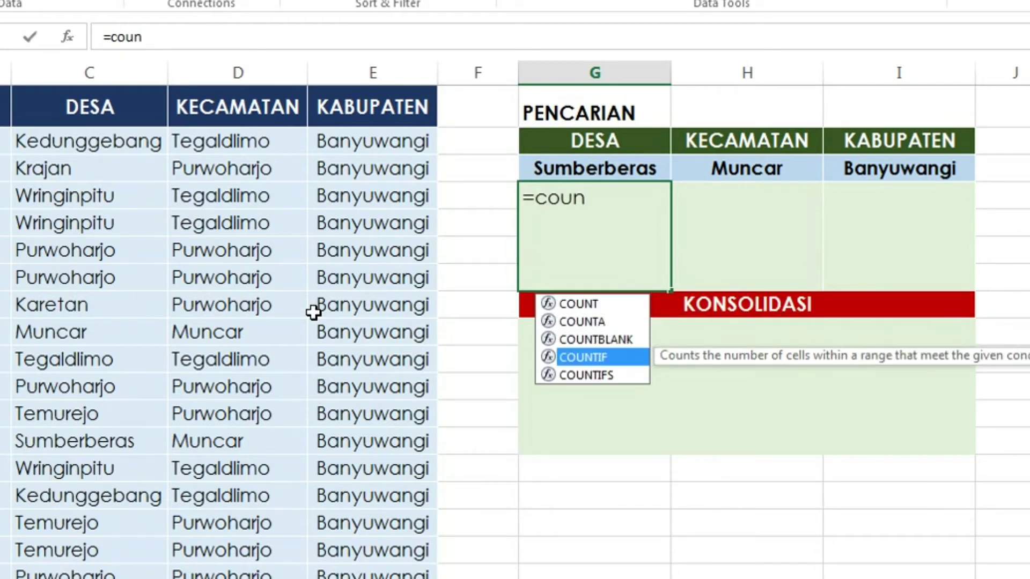
{"action": "key", "text": "Tab"}
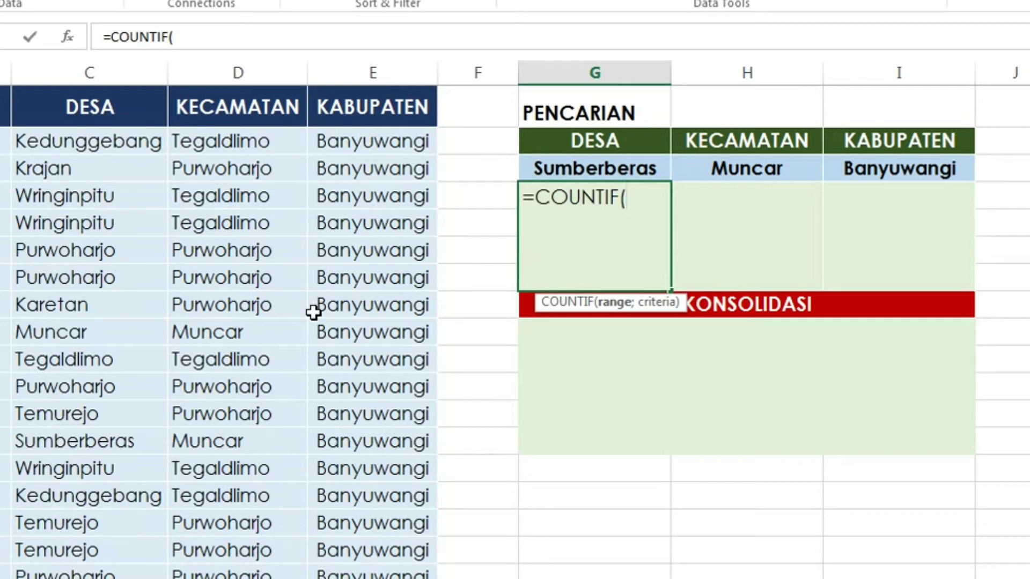
{"action": "left_click", "coordinate": [92, 71]}
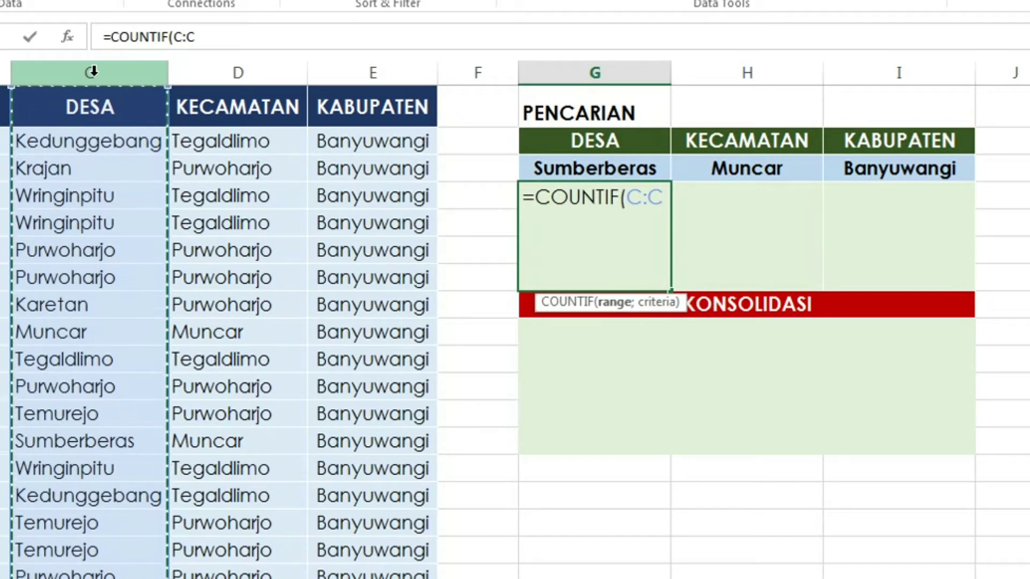
{"action": "type", "text": ";"}
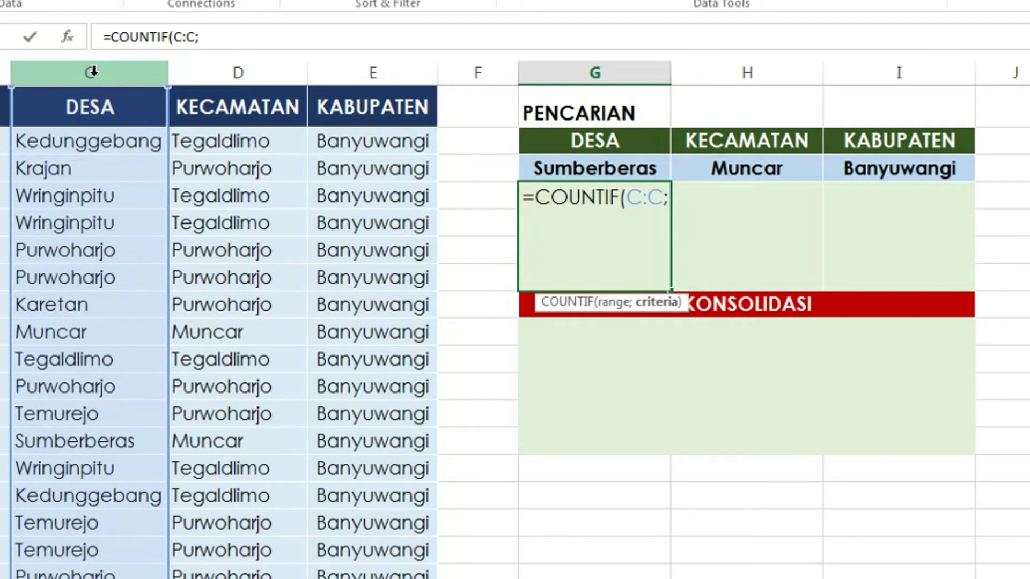
{"action": "left_click", "coordinate": [556, 173]}
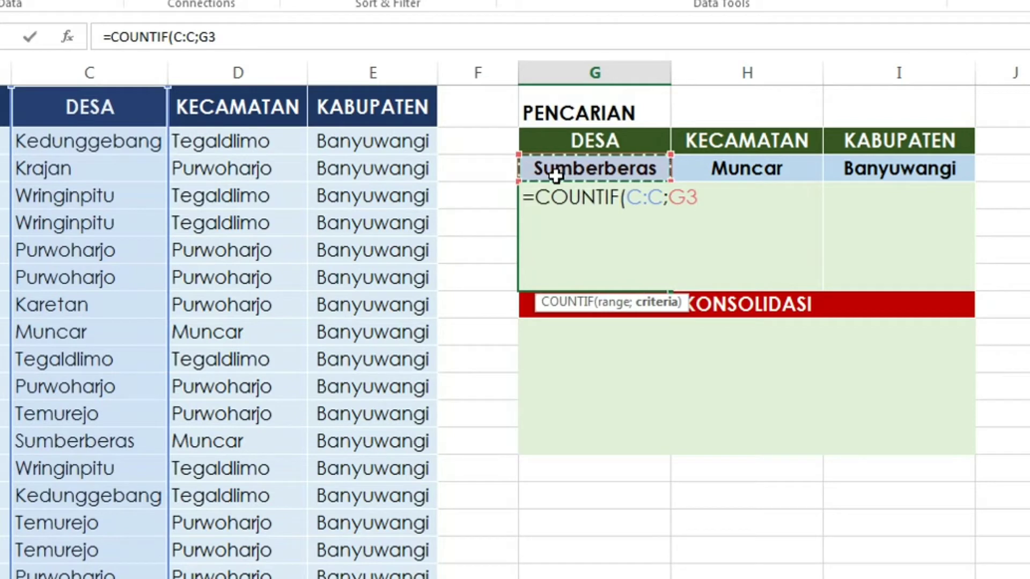
{"action": "type", "text": ")"}
{"action": "key", "text": "Return"}
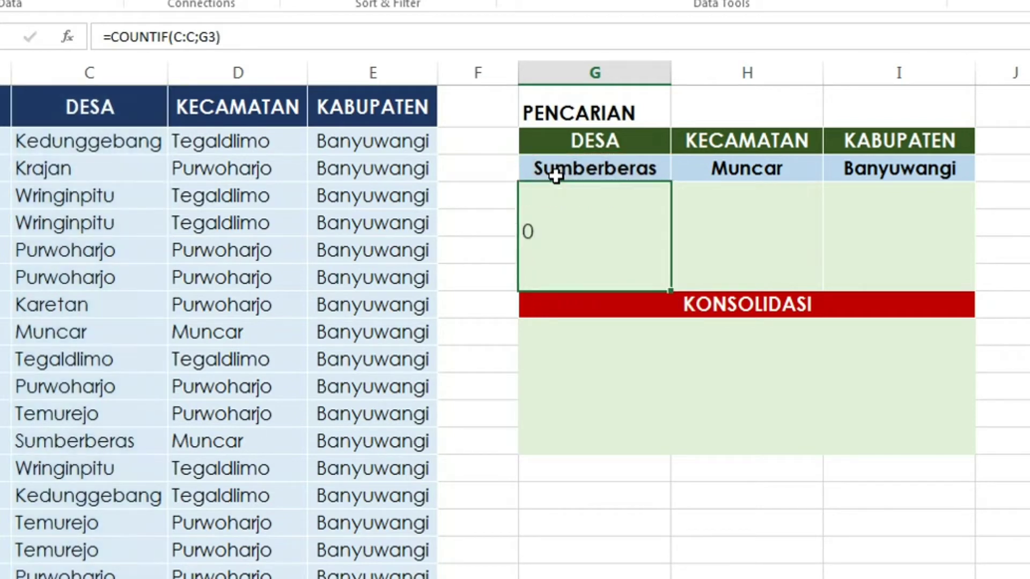
{"action": "left_click", "coordinate": [588, 206]}
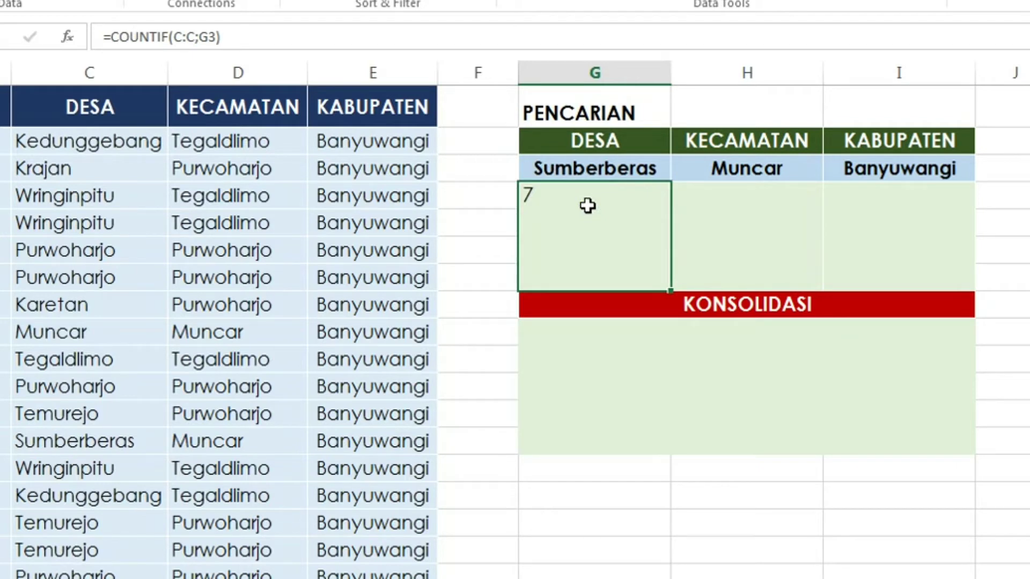
{"action": "key", "text": "Tab"}
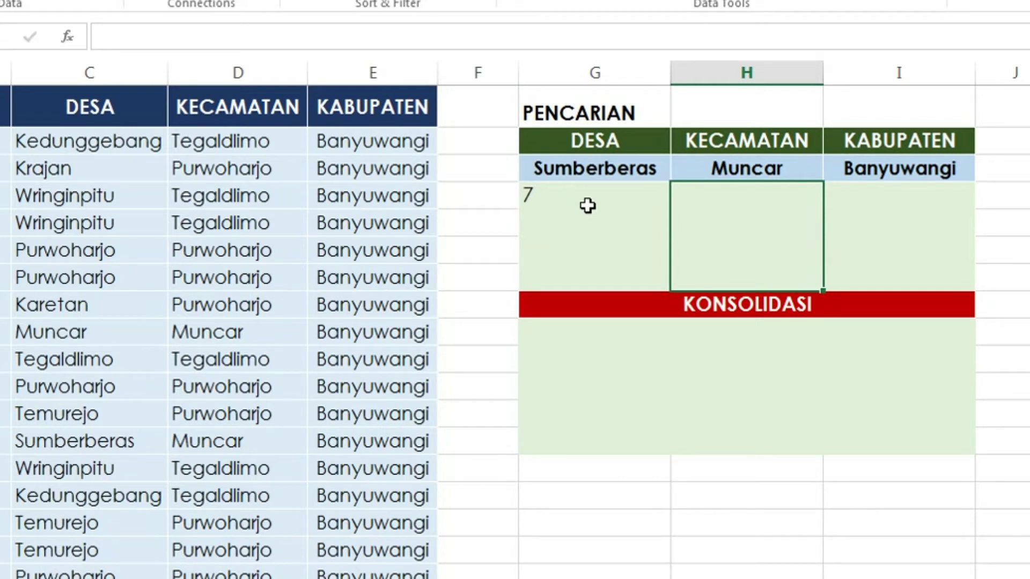
Enter =COUNTIF(D:D;H3) in the KECAMATAN count cell H4, returning 25.
{"action": "type", "text": "="}
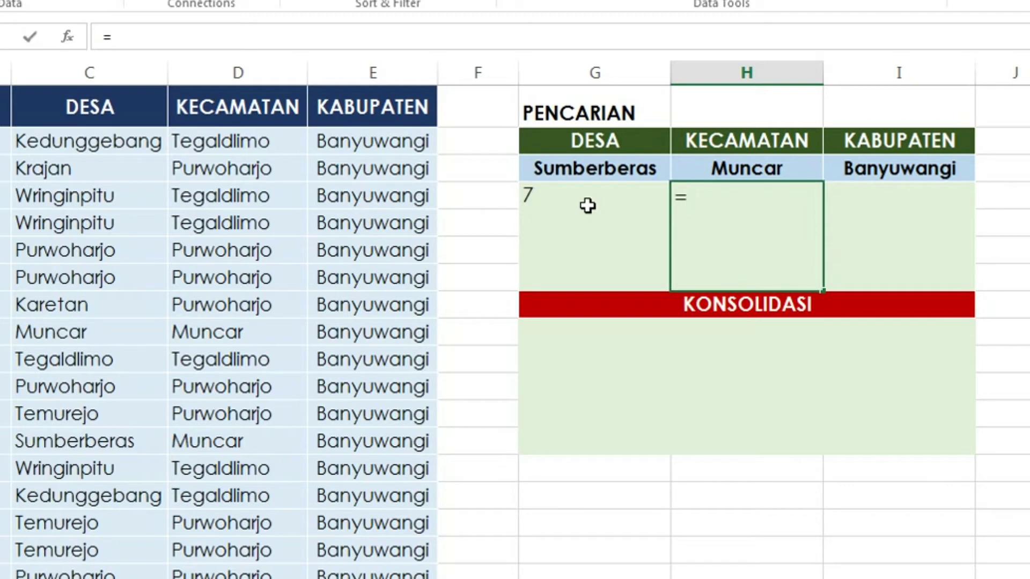
{"action": "type", "text": "coun"}
{"action": "key", "text": "Down"}
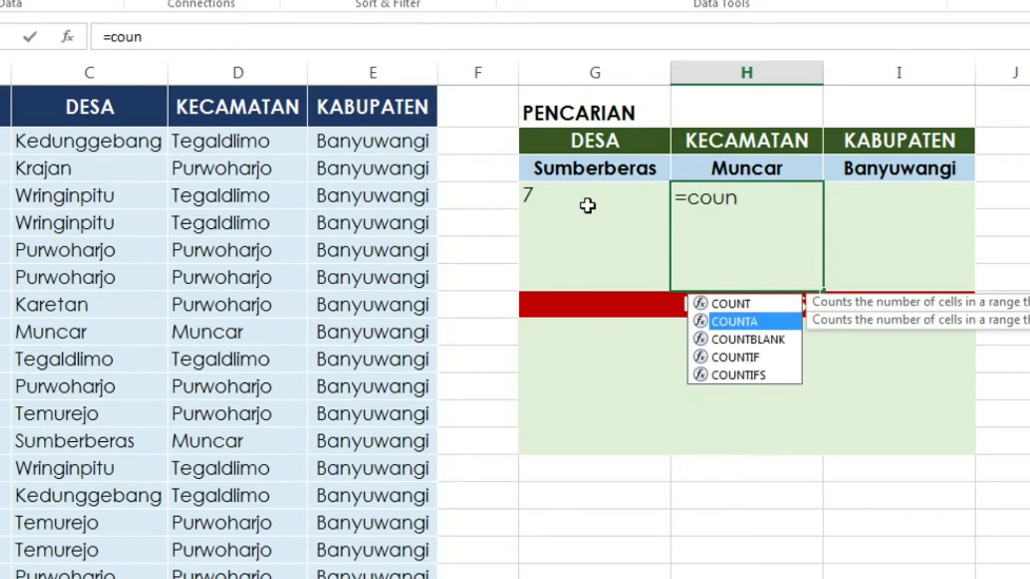
{"action": "key", "text": "Down"}
{"action": "key", "text": "Down"}
{"action": "key", "text": "Tab"}
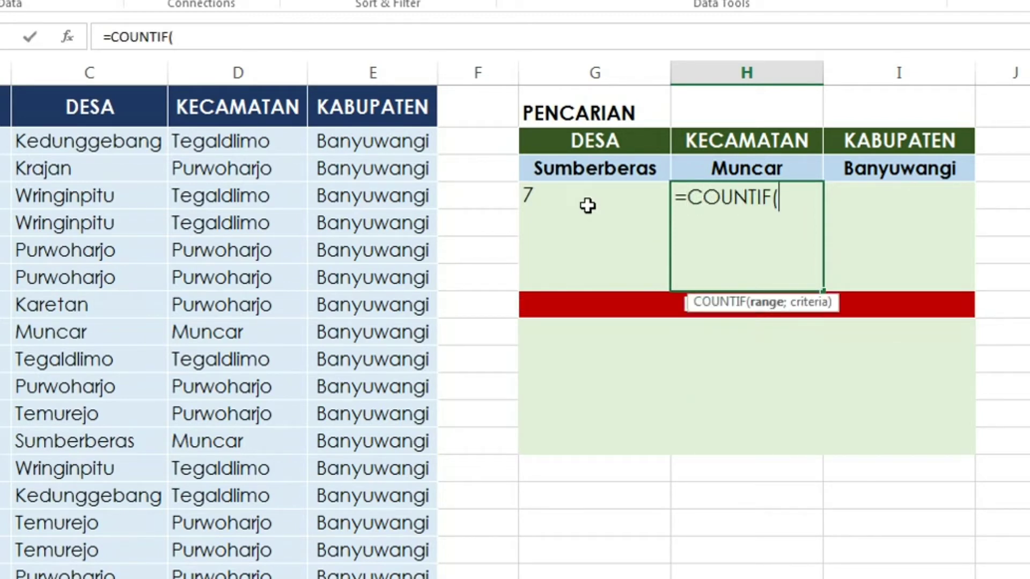
{"action": "left_click", "coordinate": [217, 75]}
{"action": "type", "text": ";"}
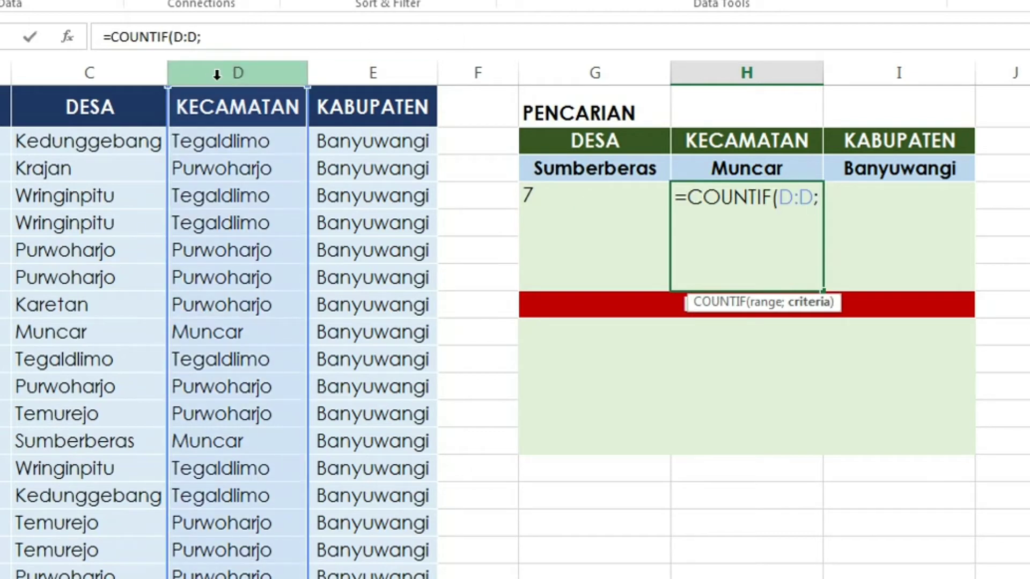
{"action": "left_click", "coordinate": [717, 164]}
{"action": "type", "text": ")"}
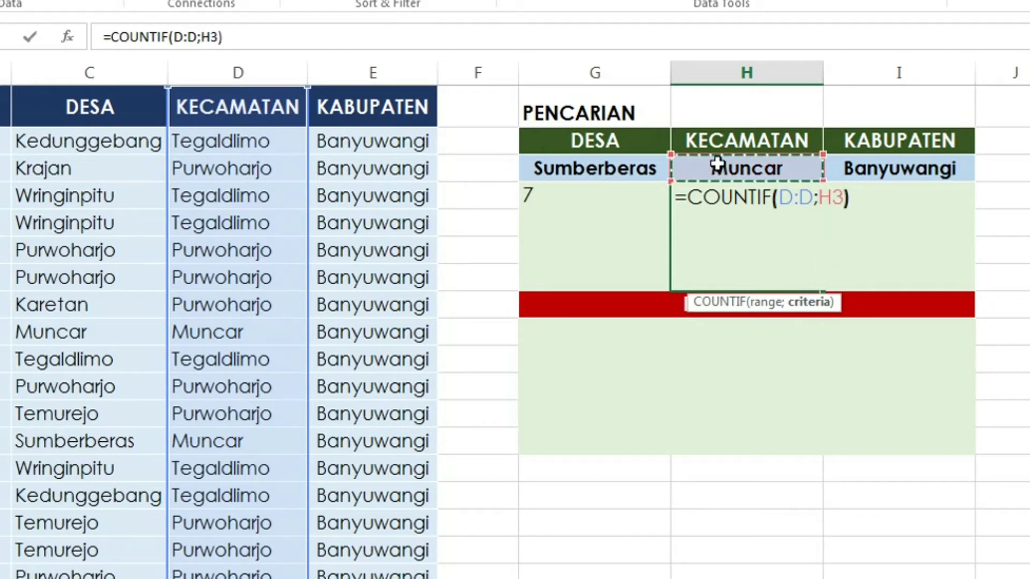
{"action": "key", "text": "Return"}
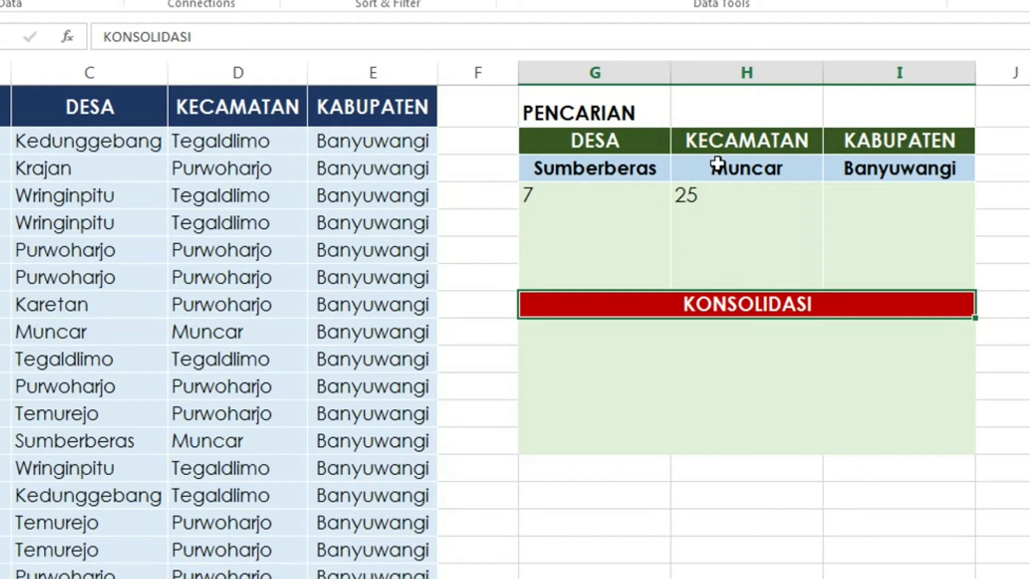
Enter =COUNTIF(E:E;I3) in I4 to count the 100 Banyuwangi rows.
{"action": "left_click", "coordinate": [888, 213]}
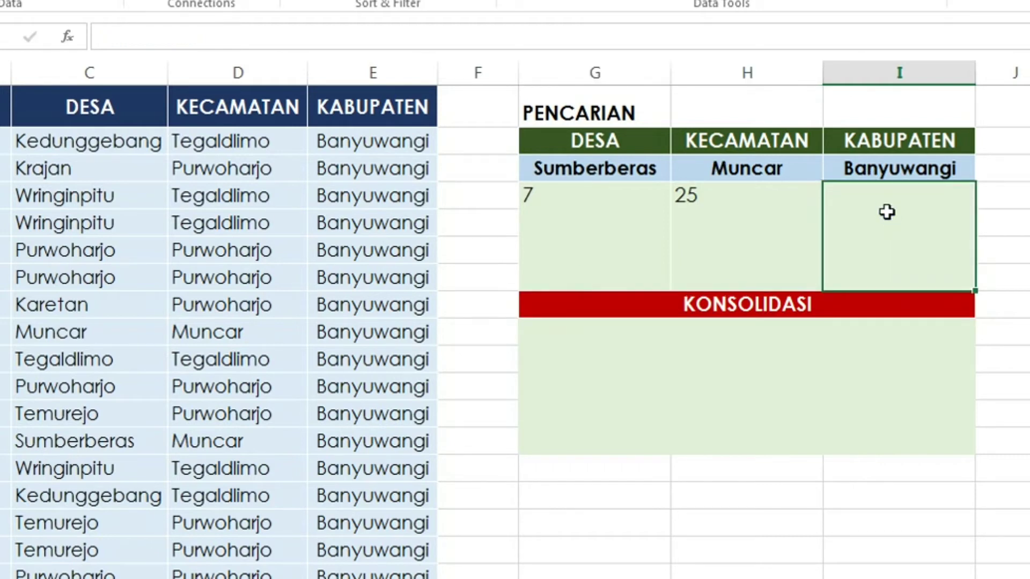
{"action": "type", "text": "="}
{"action": "type", "text": "cou"}
{"action": "key", "text": "Down"}
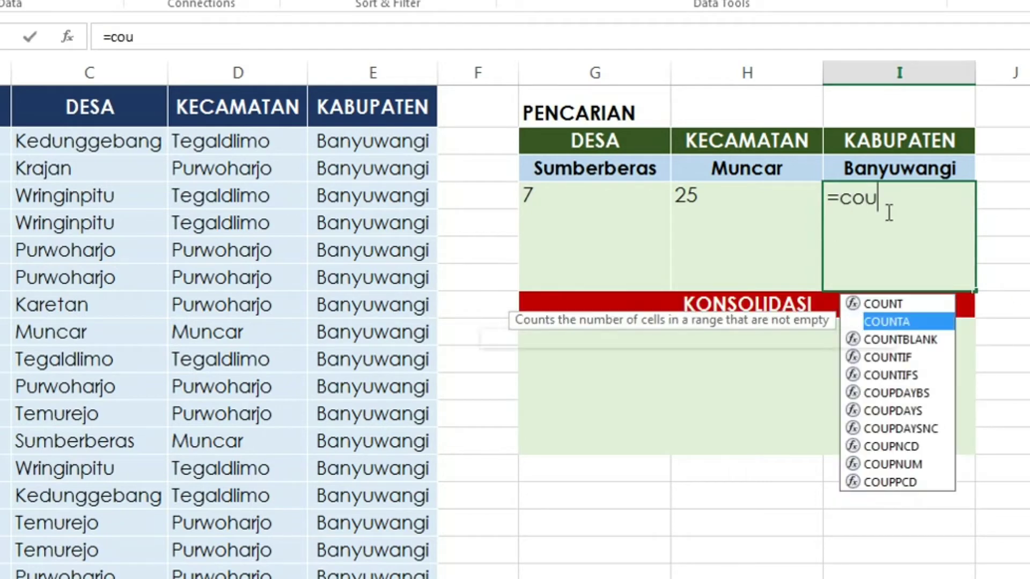
{"action": "key", "text": "Down"}
{"action": "key", "text": "Tab"}
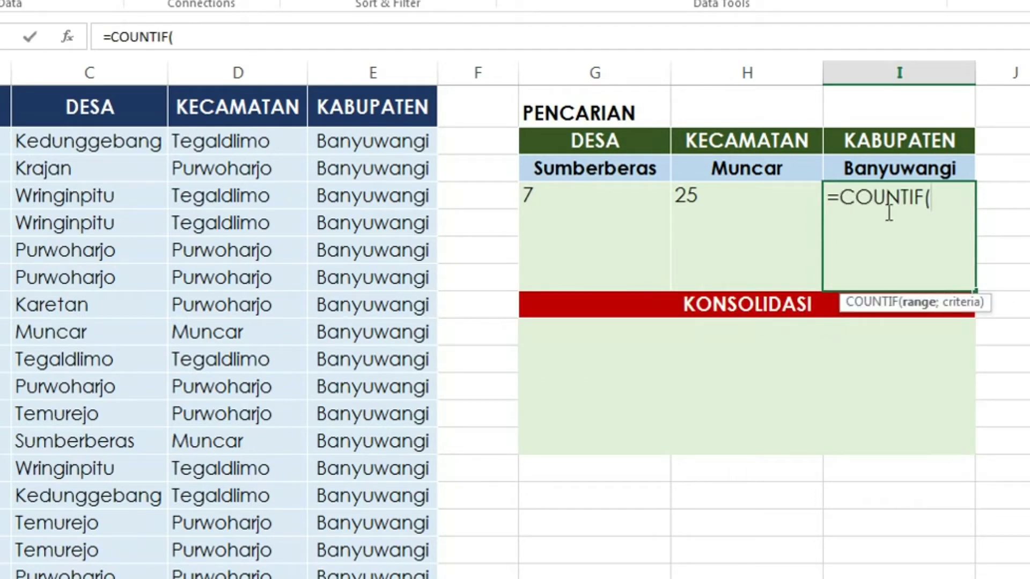
{"action": "left_click", "coordinate": [390, 69]}
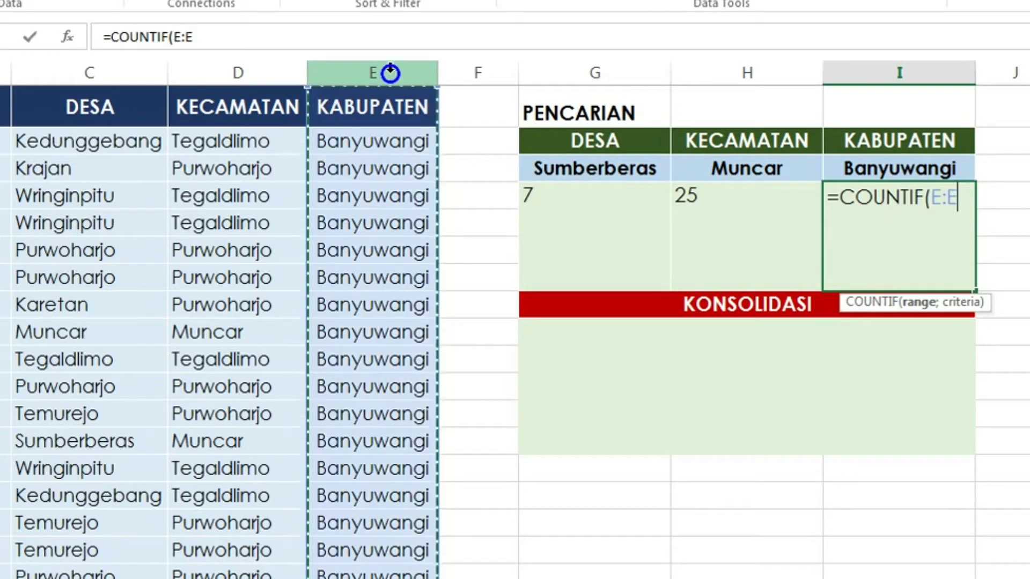
{"action": "type", "text": ";"}
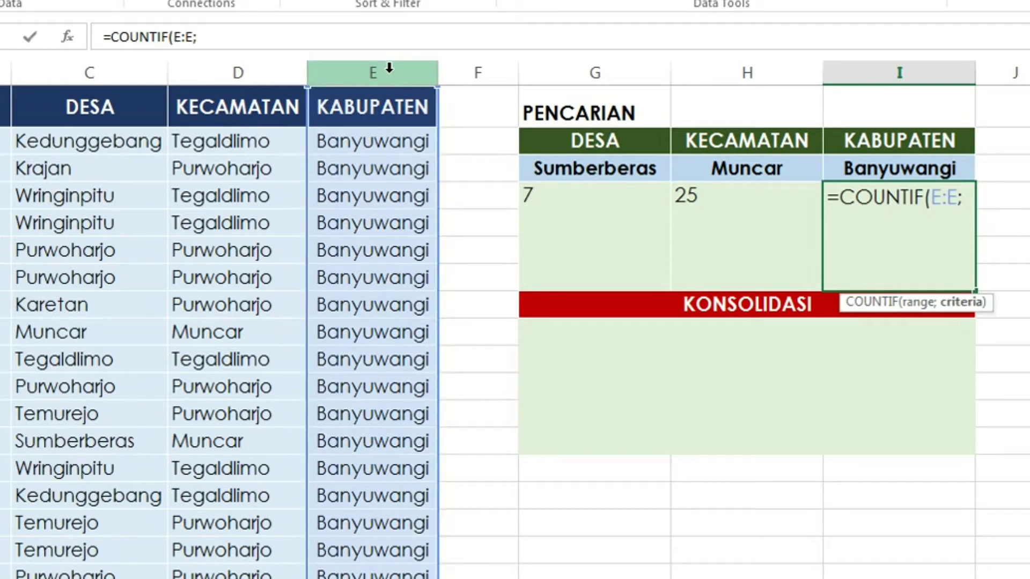
{"action": "left_click", "coordinate": [860, 160]}
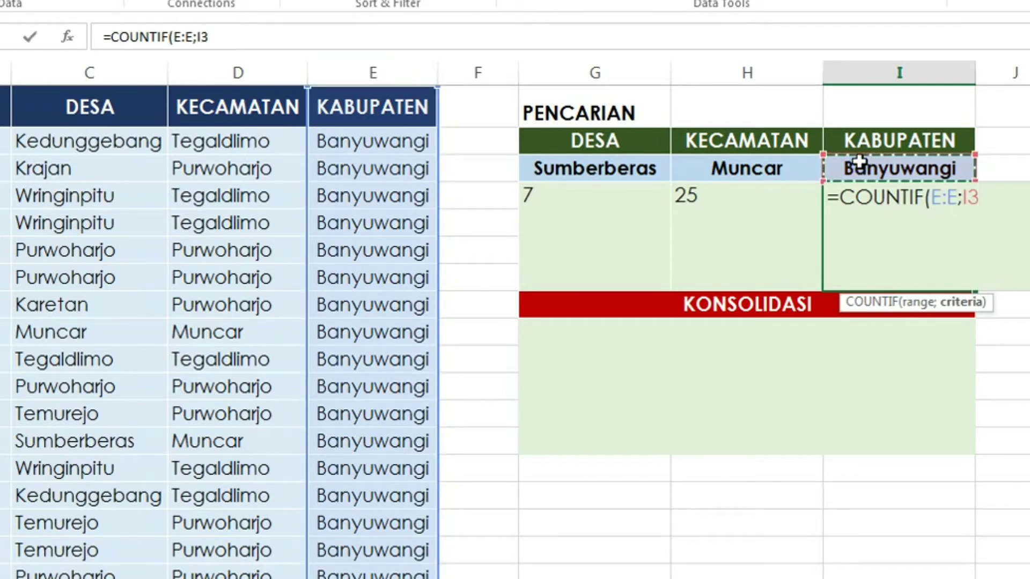
{"action": "type", "text": ")"}
{"action": "key", "text": "Return"}
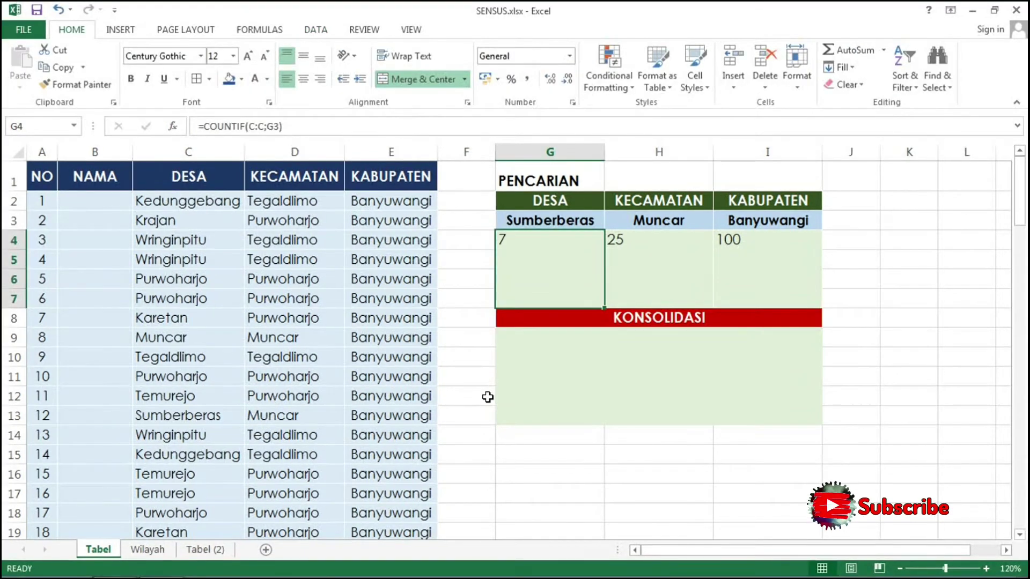
Centre the counts 7, 25 and 100 horizontally and vertically, at 28 pt bold.
{"action": "key", "text": "shift+Right"}
{"action": "key", "text": "shift+Right"}
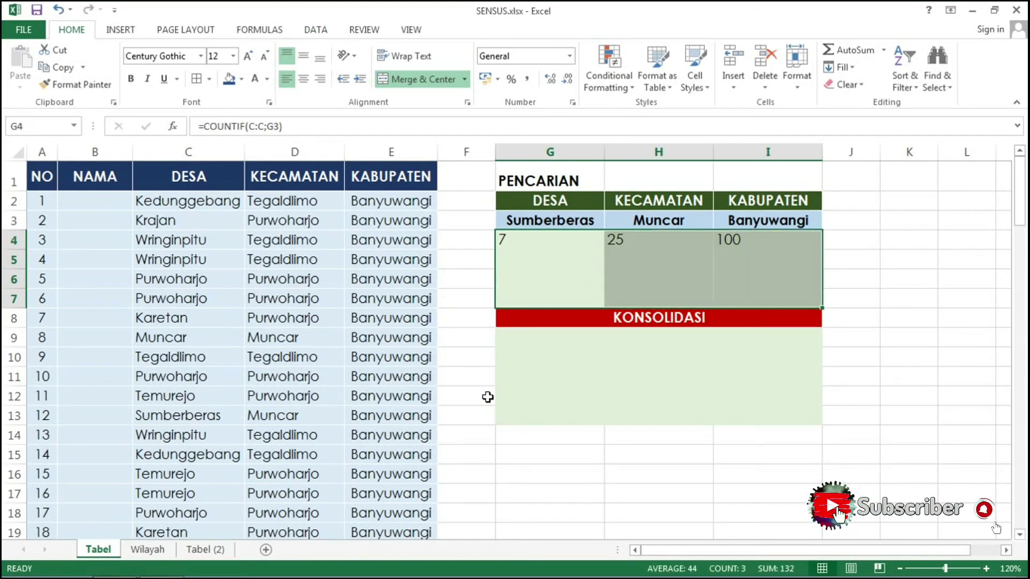
{"action": "left_click", "coordinate": [304, 78]}
{"action": "left_click", "coordinate": [307, 54]}
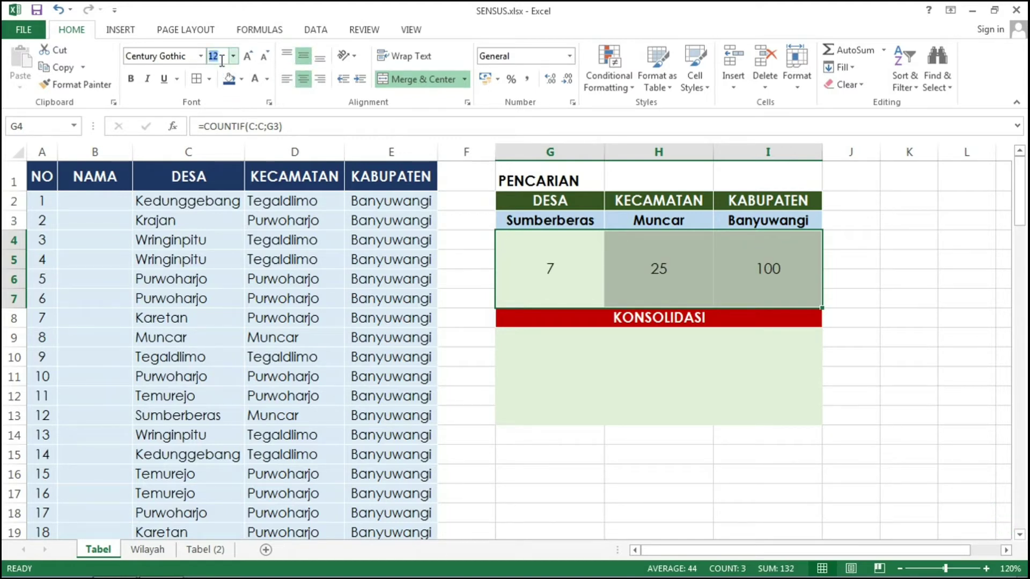
{"action": "type", "text": "2"}
{"action": "key", "text": "Return"}
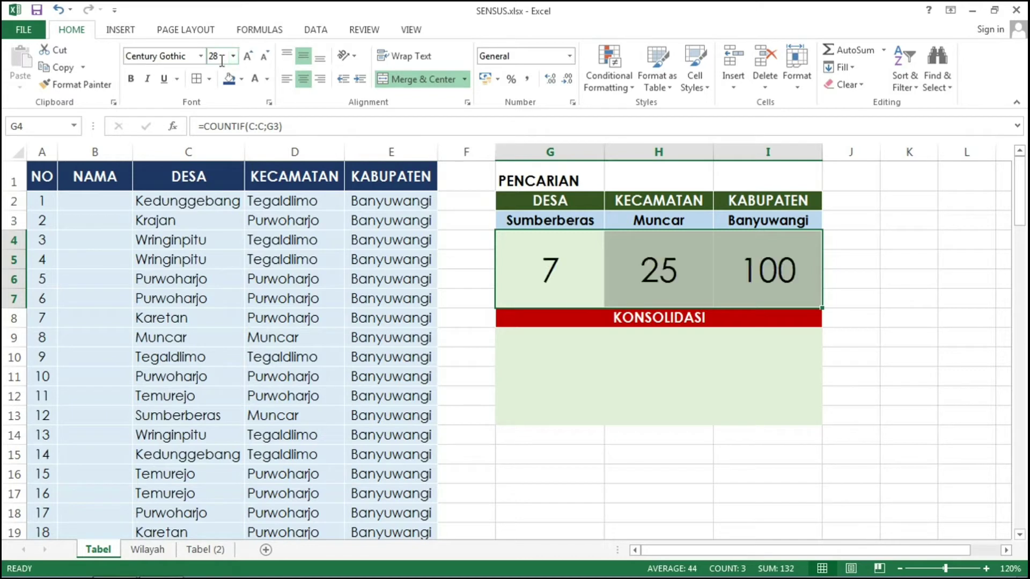
{"action": "left_click", "coordinate": [130, 79]}
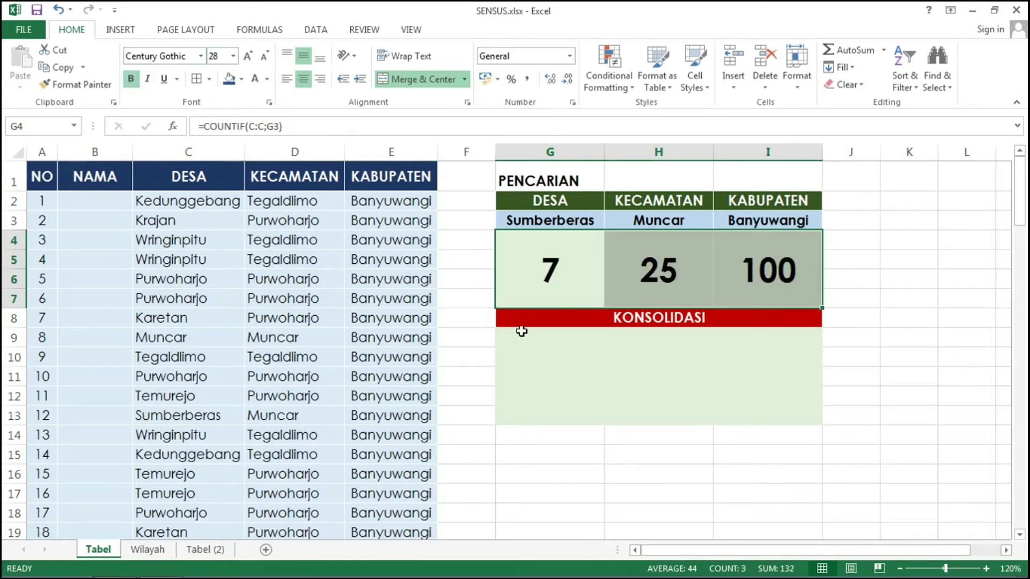
{"action": "left_click", "coordinate": [570, 364]}
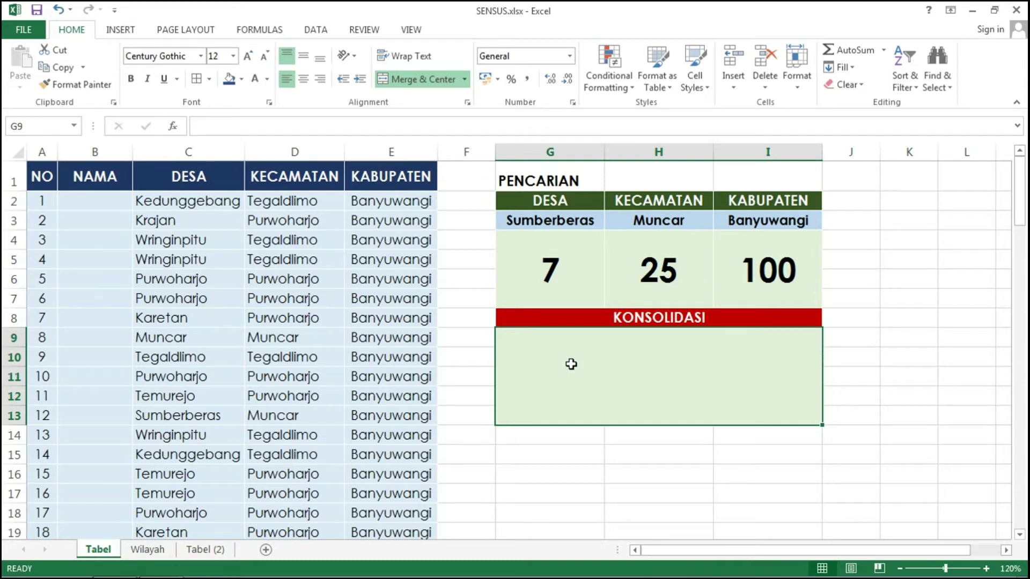
{"action": "key", "text": "Up"}
{"action": "key", "text": "Right"}
{"action": "key", "text": "Up"}
{"action": "key", "text": "Left"}
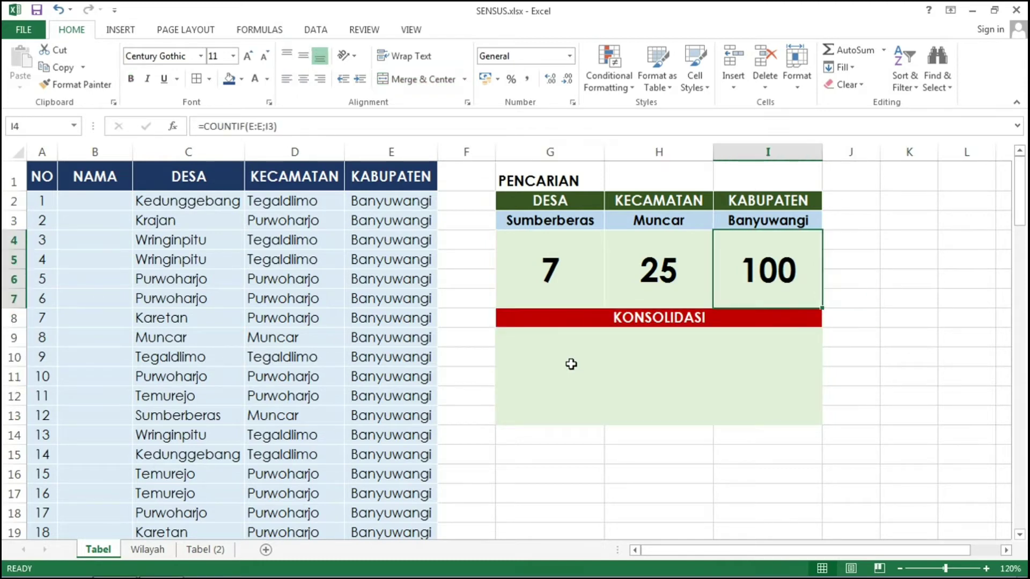
{"action": "key", "text": "Left"}
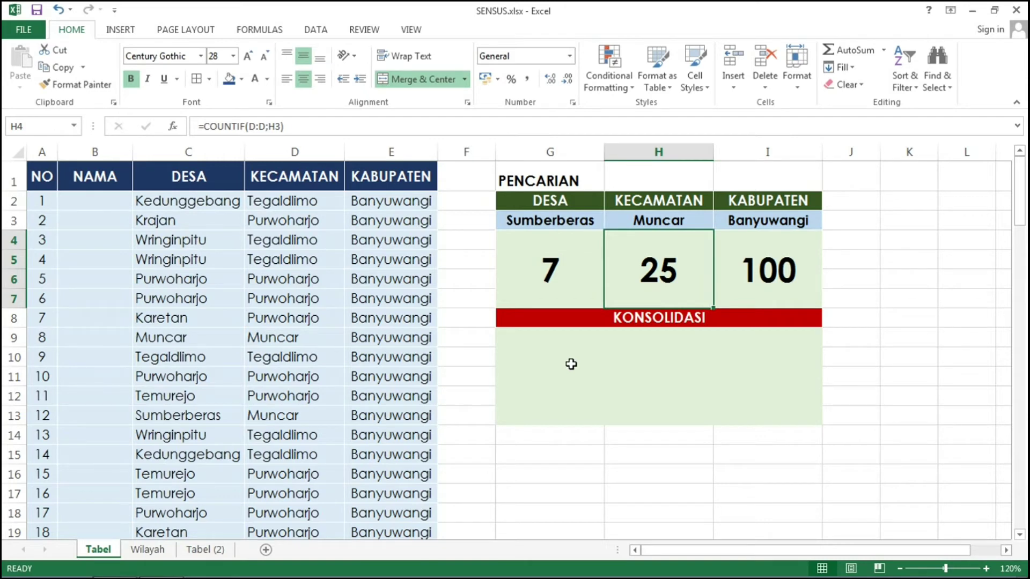
{"action": "left_click", "coordinate": [169, 266]}
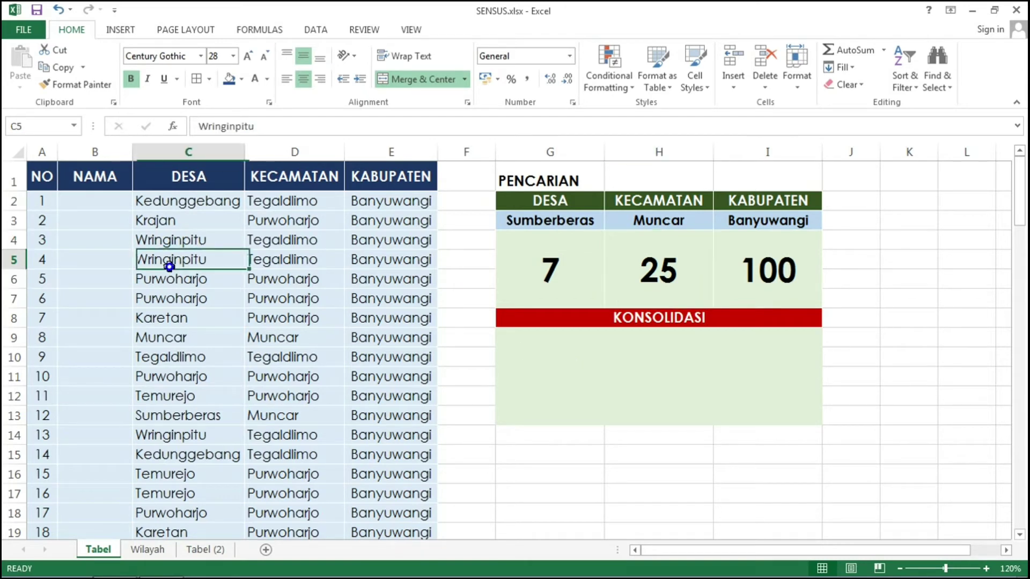
{"action": "key", "text": "Down"}
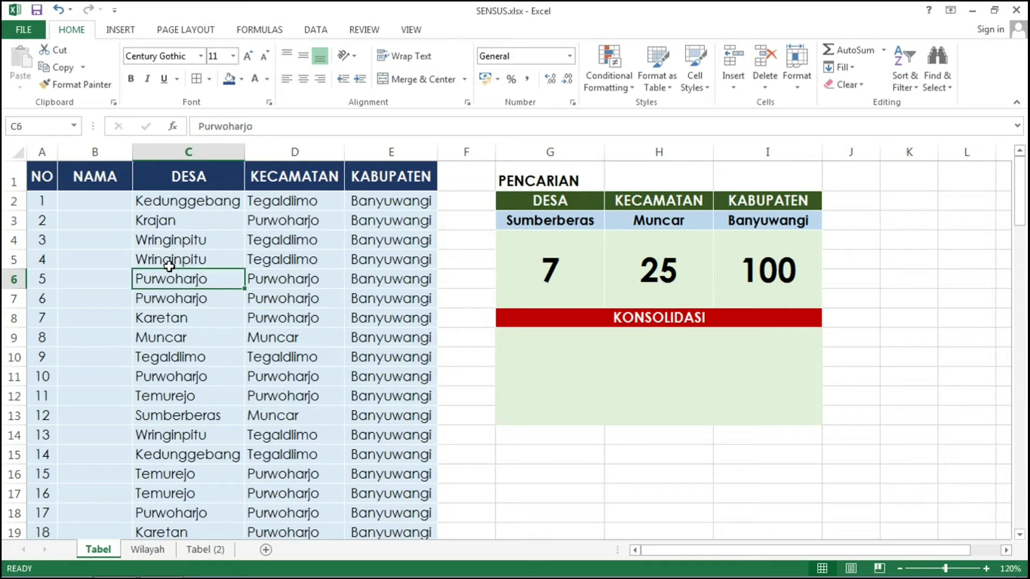
{"action": "key", "text": "Down"}
{"action": "key", "text": "Down"}
{"action": "key", "text": "Down"}
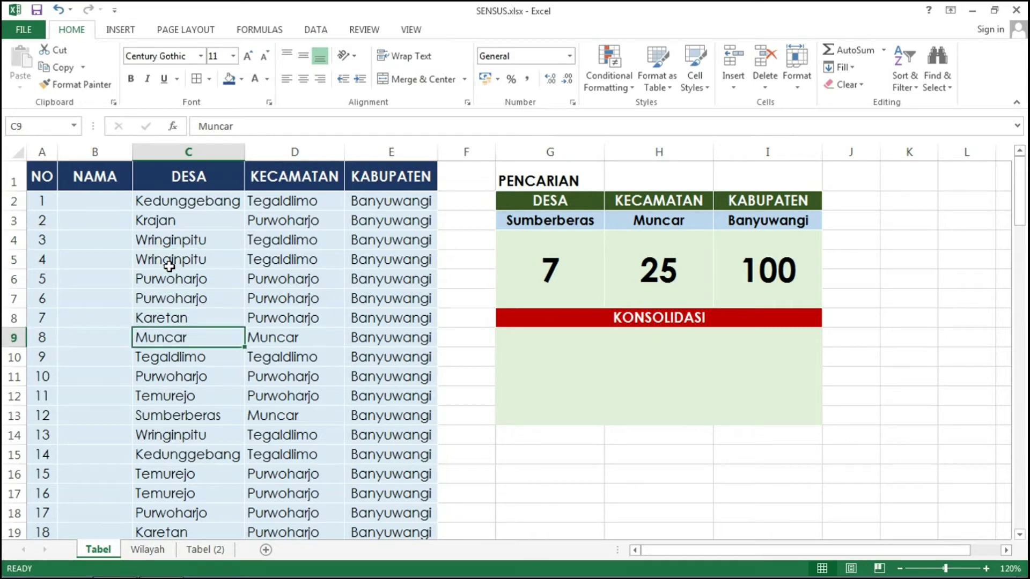
{"action": "key", "text": "Down"}
{"action": "key", "text": "Down"}
{"action": "key", "text": "Down"}
{"action": "key", "text": "Up"}
{"action": "key", "text": "Up"}
{"action": "key", "text": "Up"}
{"action": "key", "text": "Down"}
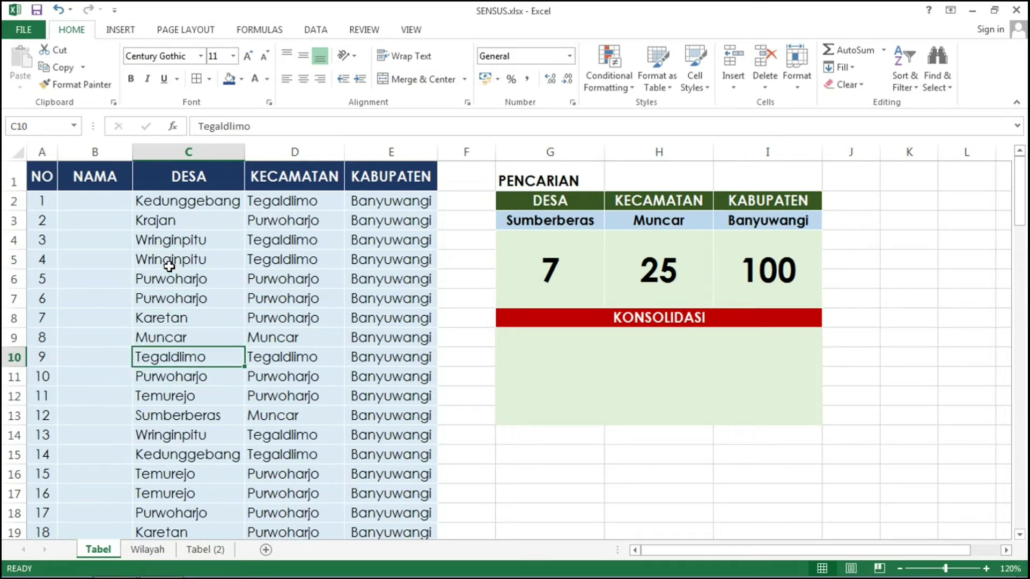
{"action": "key", "text": "Down"}
{"action": "key", "text": "Down"}
{"action": "key", "text": "Down"}
{"action": "key", "text": "Down"}
{"action": "key", "text": "Down"}
{"action": "key", "text": "Down"}
{"action": "key", "text": "Down"}
{"action": "key", "text": "Down"}
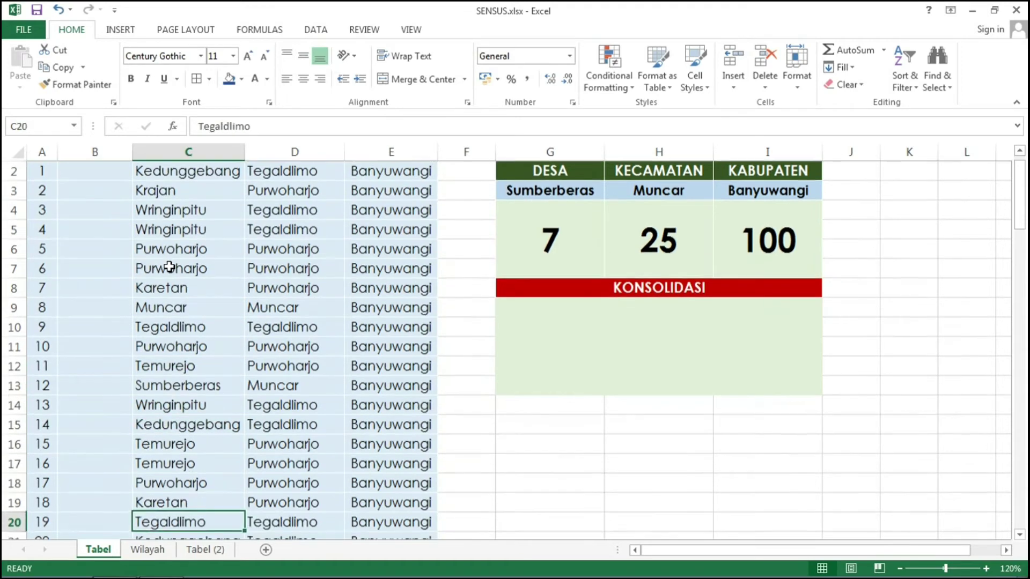
{"action": "key", "text": "Down"}
{"action": "key", "text": "Down"}
{"action": "key", "text": "Down"}
{"action": "key", "text": "Right"}
{"action": "key", "text": "Left"}
{"action": "key", "text": "Up"}
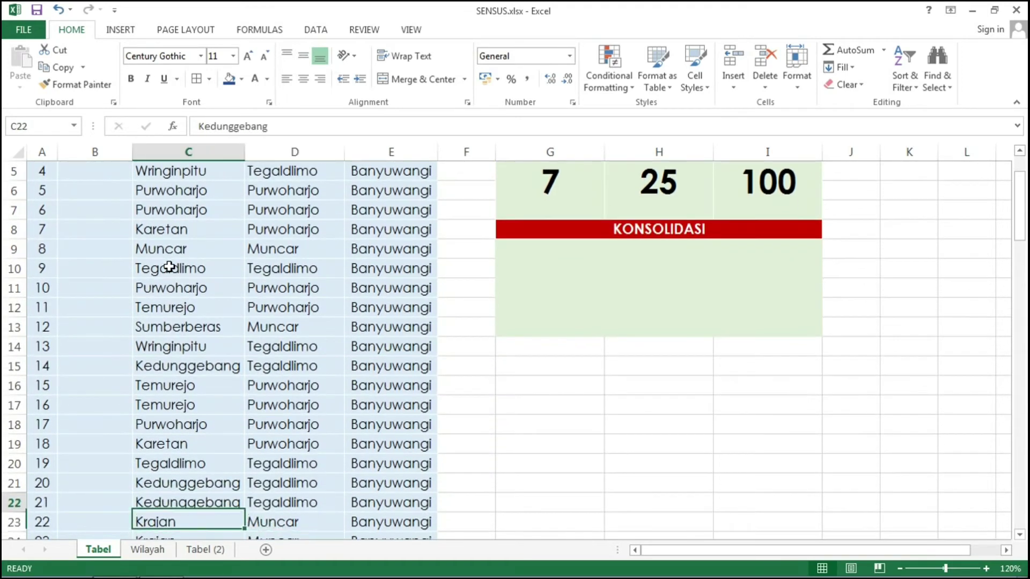
{"action": "key", "text": "Up"}
{"action": "key", "text": "Up"}
{"action": "key", "text": "Up"}
{"action": "key", "text": "Up"}
{"action": "key", "text": "Up"}
{"action": "key", "text": "Up"}
{"action": "key", "text": "Up"}
{"action": "key", "text": "Up"}
{"action": "key", "text": "Up"}
{"action": "key", "text": "Up"}
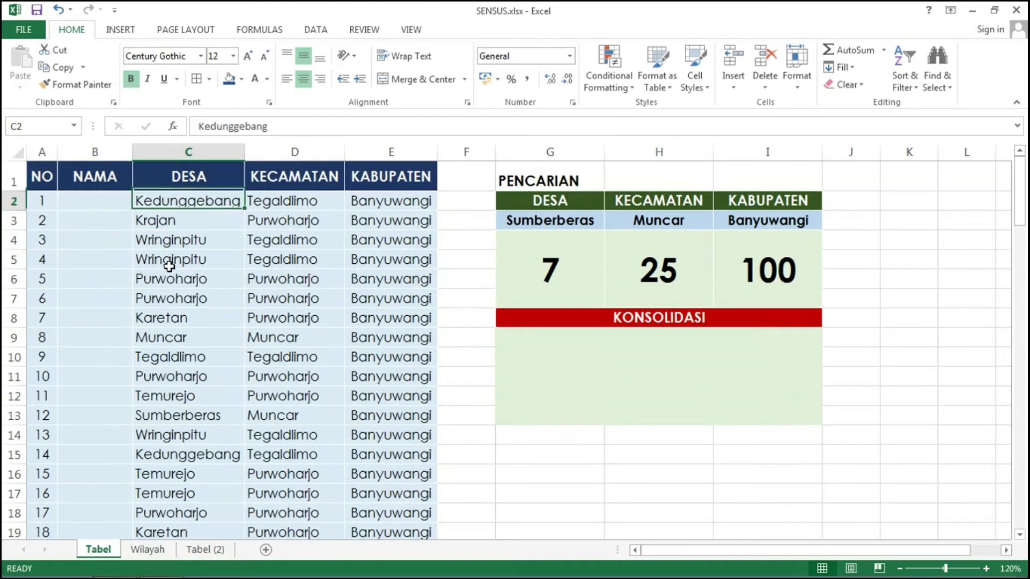
{"action": "key", "text": "Down"}
{"action": "key", "text": "Down"}
{"action": "key", "text": "Down"}
{"action": "key", "text": "Right"}
{"action": "key", "text": "Right"}
{"action": "key", "text": "Right"}
{"action": "key", "text": "Right"}
{"action": "key", "text": "Right"}
{"action": "key", "text": "Right"}
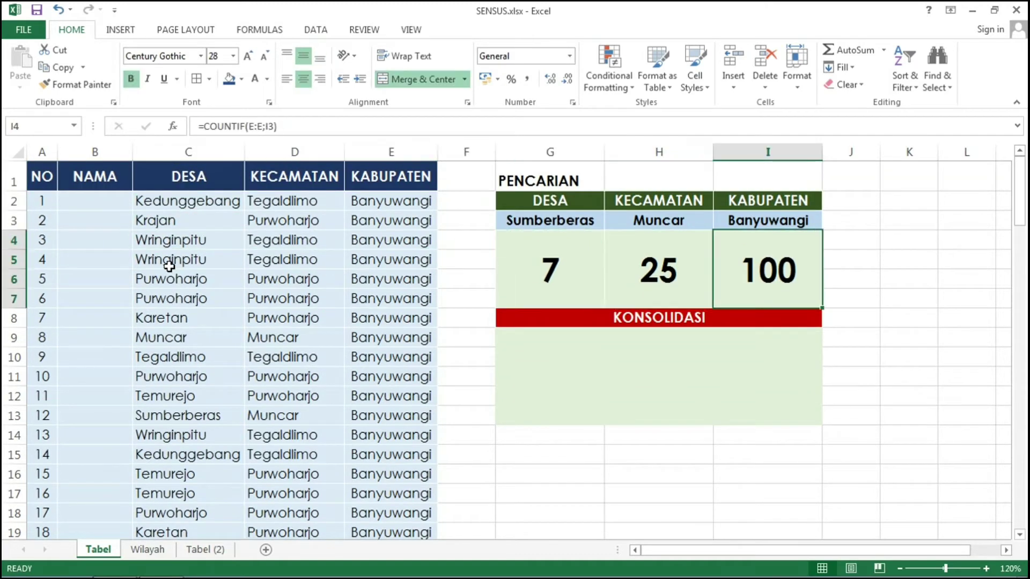
{"action": "key", "text": "Left"}
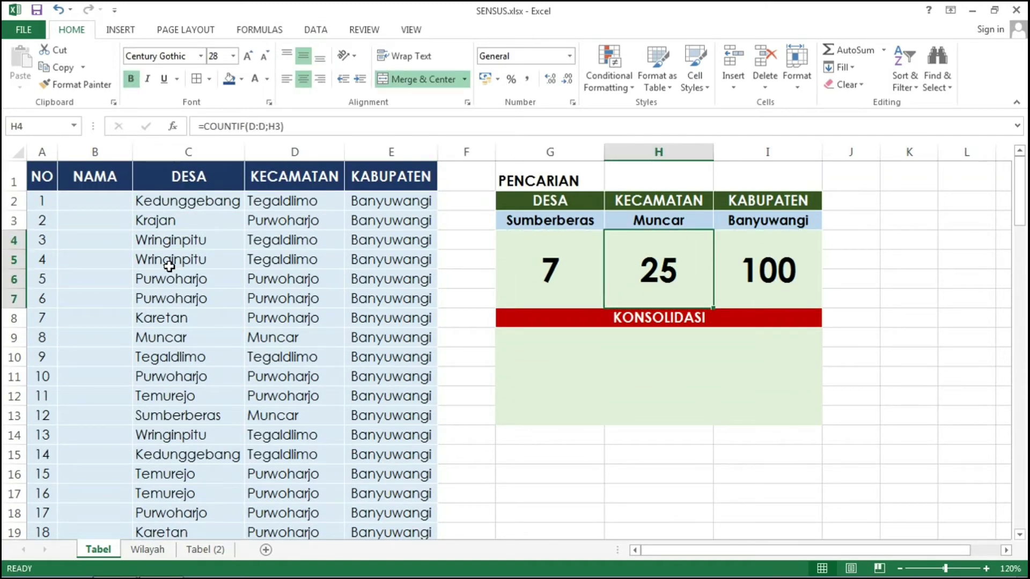
{"action": "key", "text": "Left"}
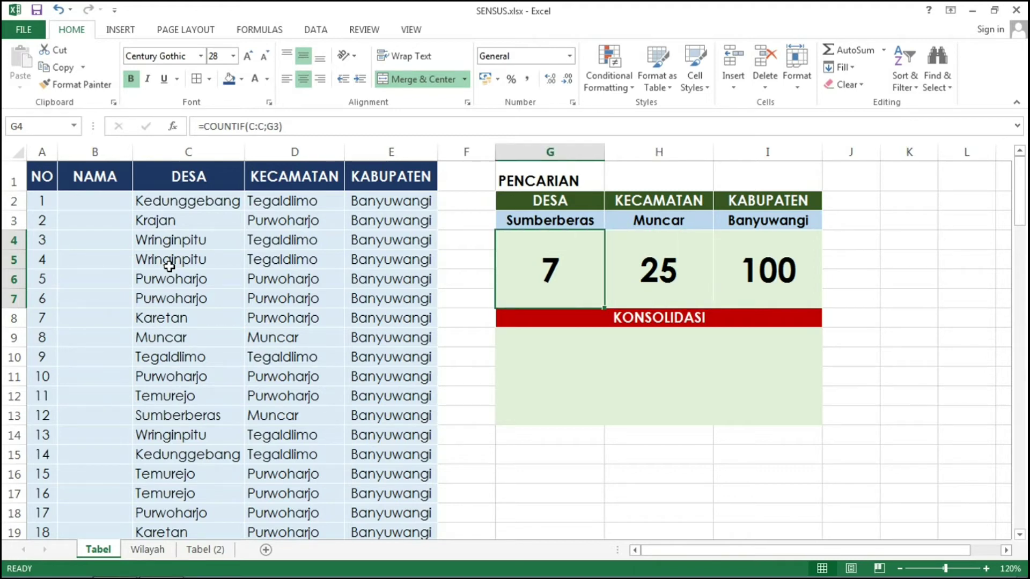
{"action": "key", "text": "Right"}
{"action": "key", "text": "Right"}
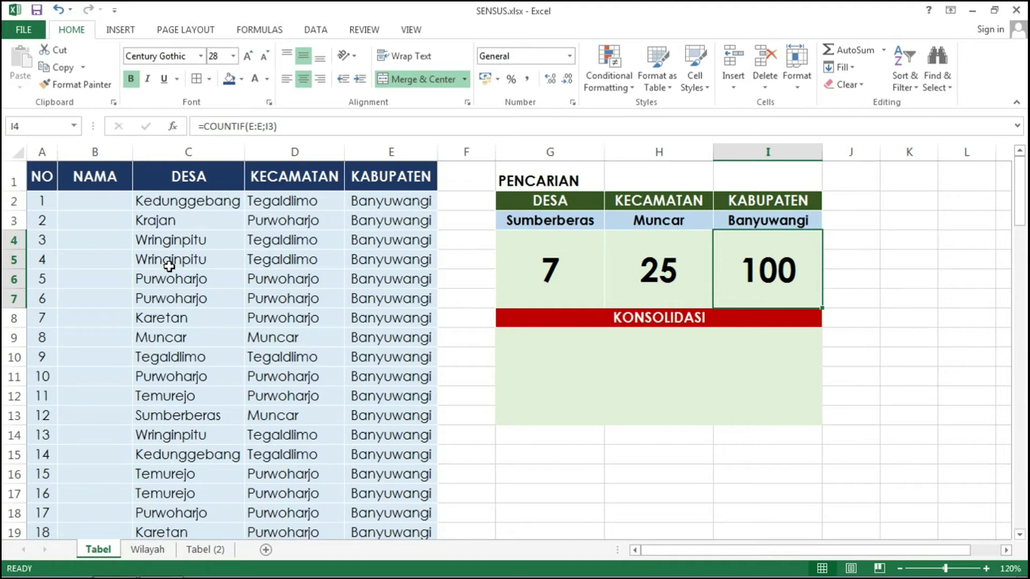
{"action": "key", "text": "Left"}
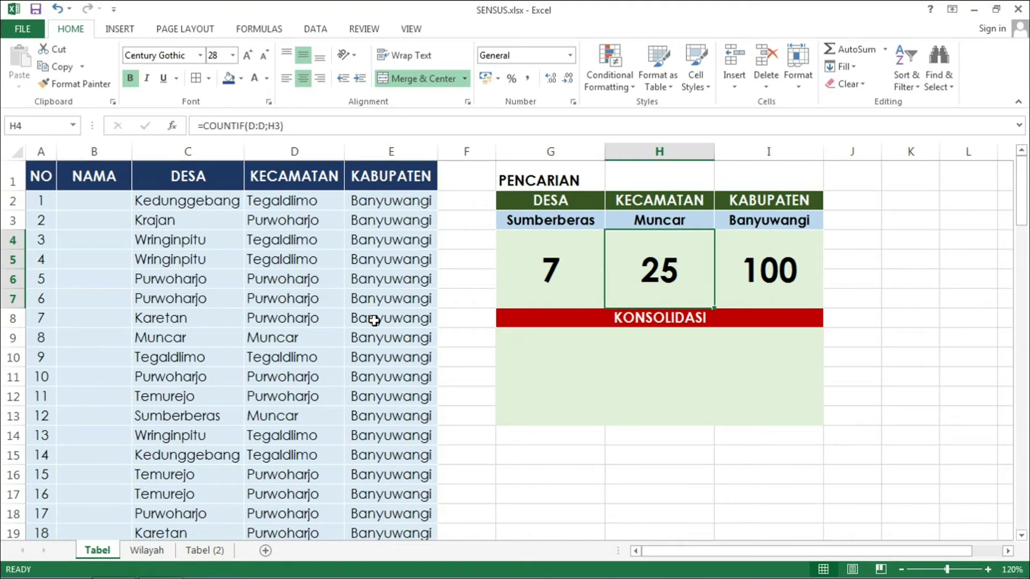
Start a COUNTIFS in merged G9, matching column C against the DESA choice in G3.
{"action": "key", "text": "Down"}
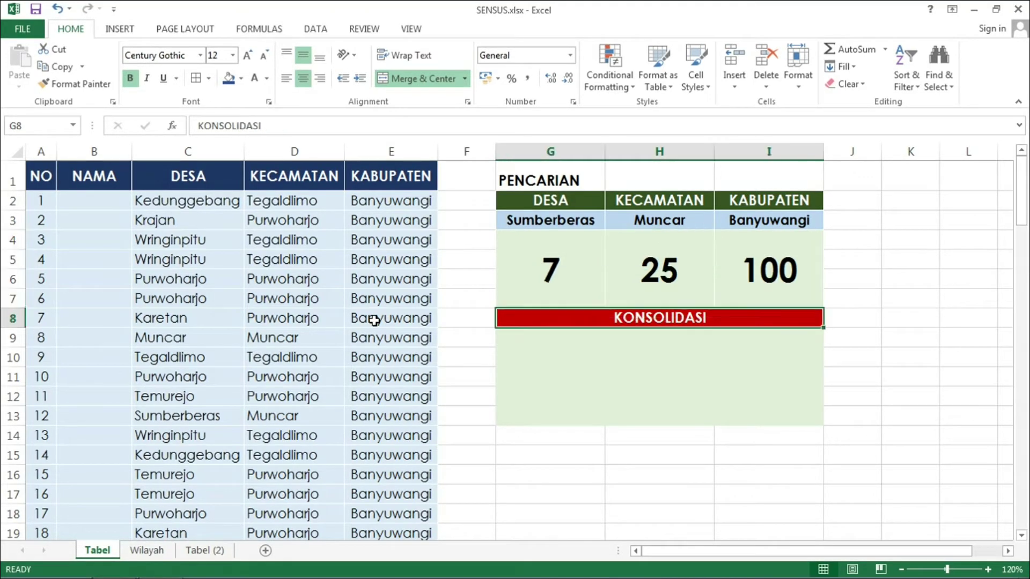
{"action": "key", "text": "Down"}
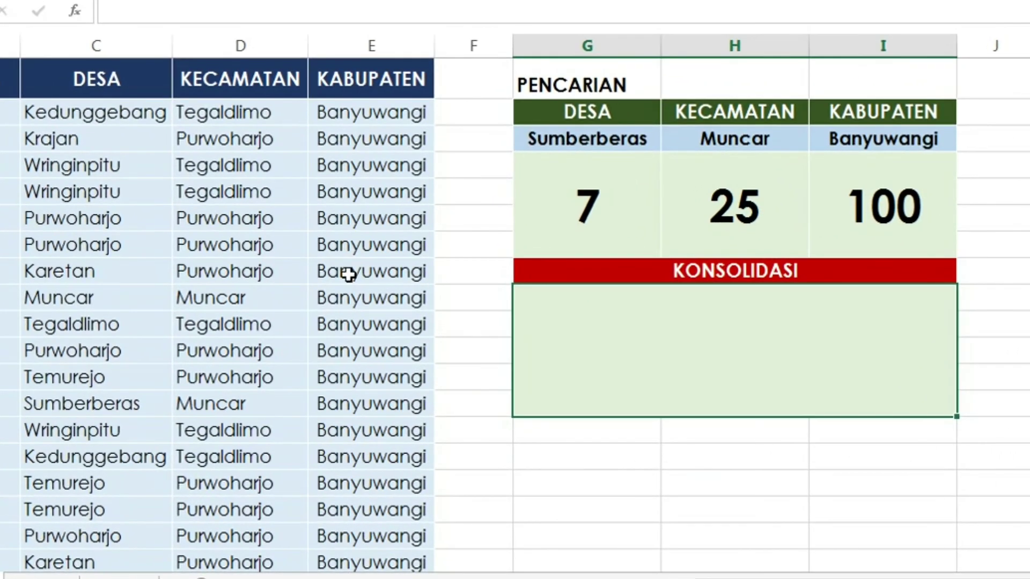
{"action": "type", "text": "="}
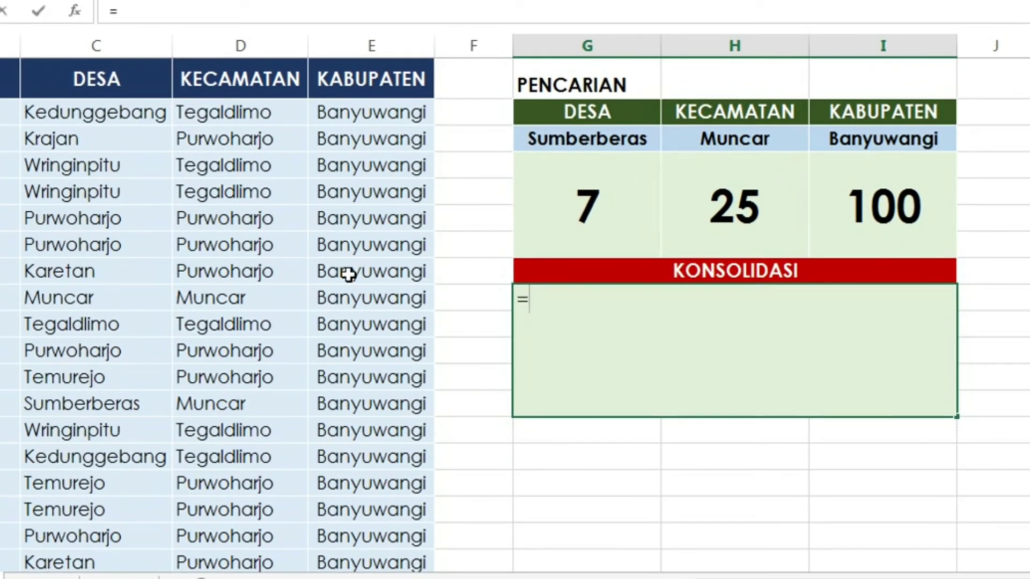
{"action": "type", "text": "coun"}
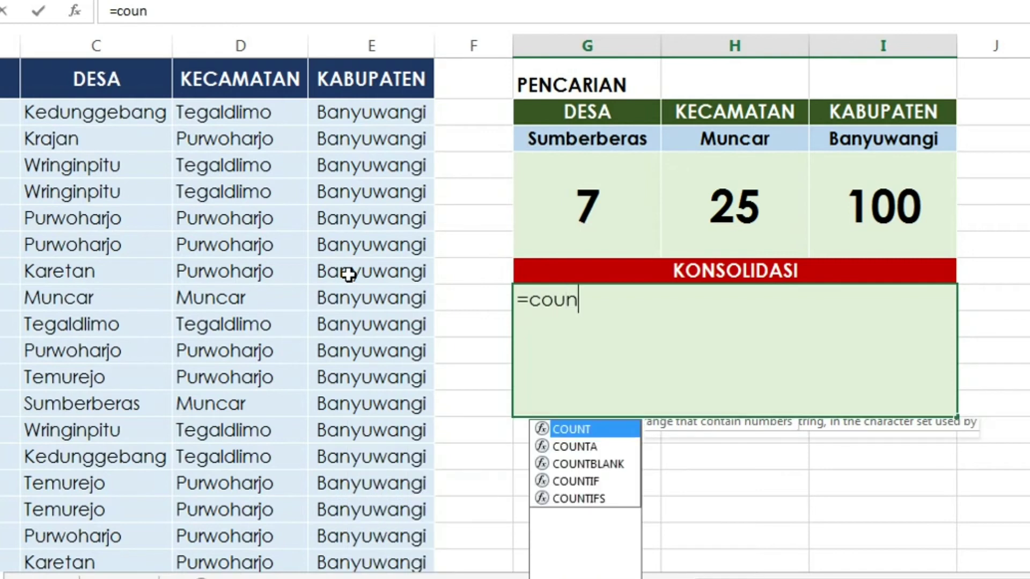
{"action": "key", "text": "Down"}
{"action": "key", "text": "Down"}
{"action": "key", "text": "Down"}
{"action": "key", "text": "Down"}
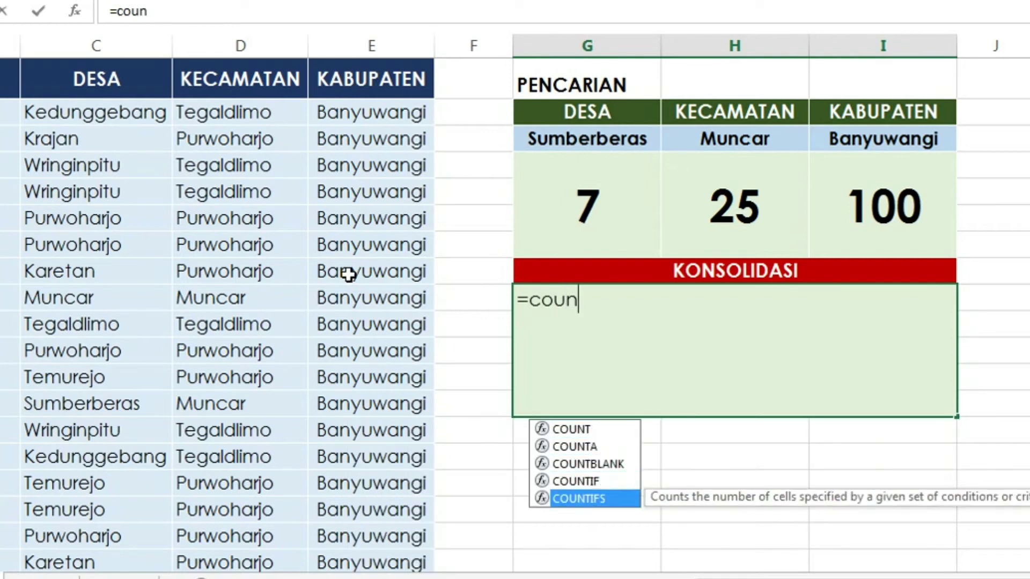
{"action": "key", "text": "Tab"}
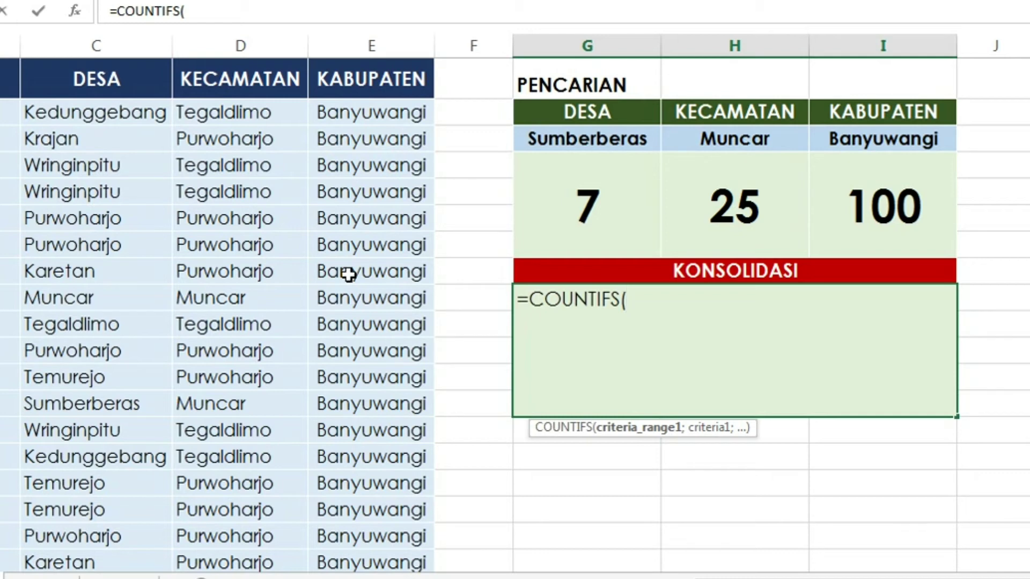
{"action": "left_click", "coordinate": [115, 38]}
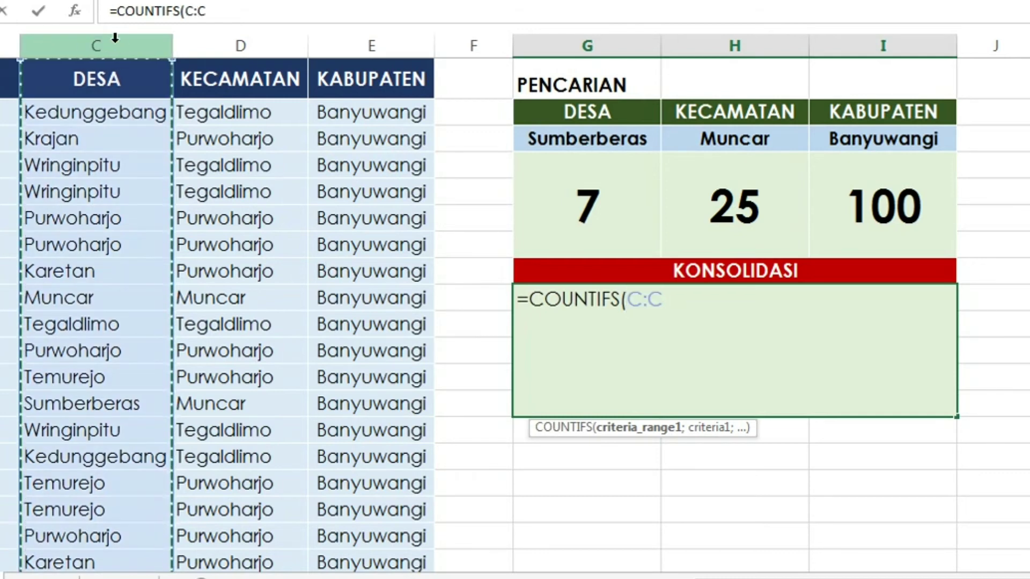
{"action": "type", "text": ";"}
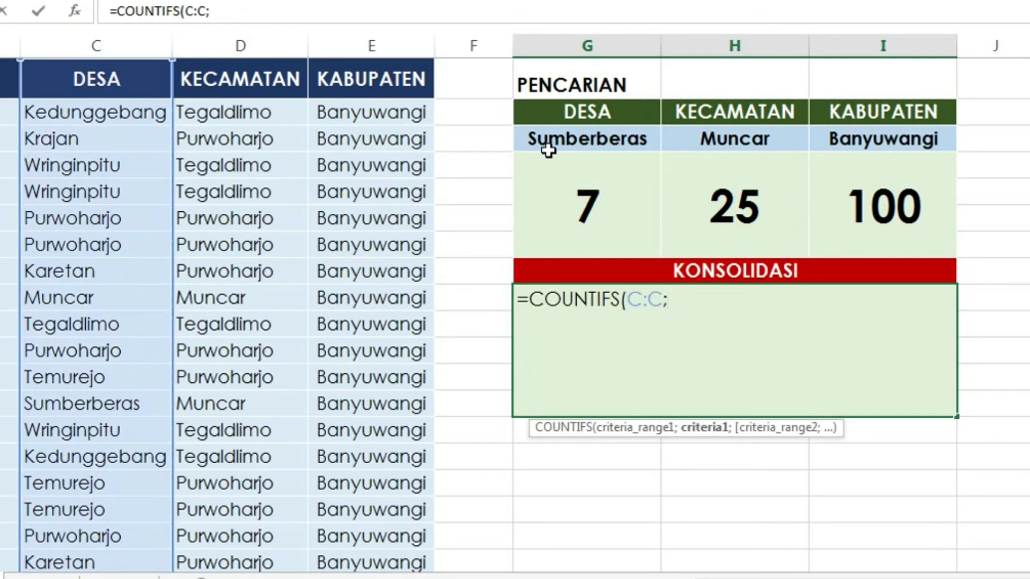
{"action": "left_click", "coordinate": [578, 147]}
{"action": "type", "text": ";"}
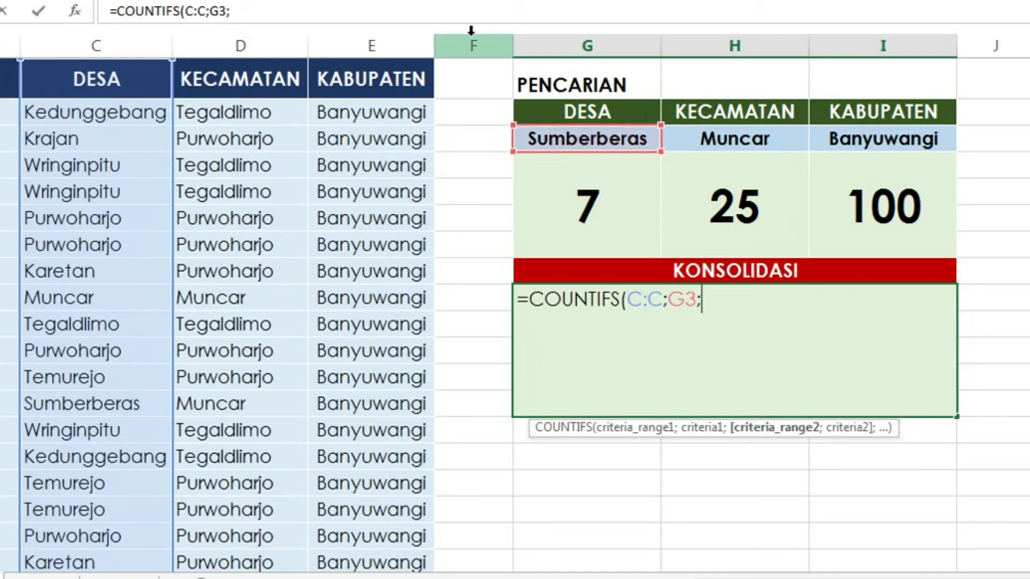
Add the D:D;H3 and E:E;I3 criteria and commit, giving a combined count of 7.
{"action": "left_click", "coordinate": [272, 42]}
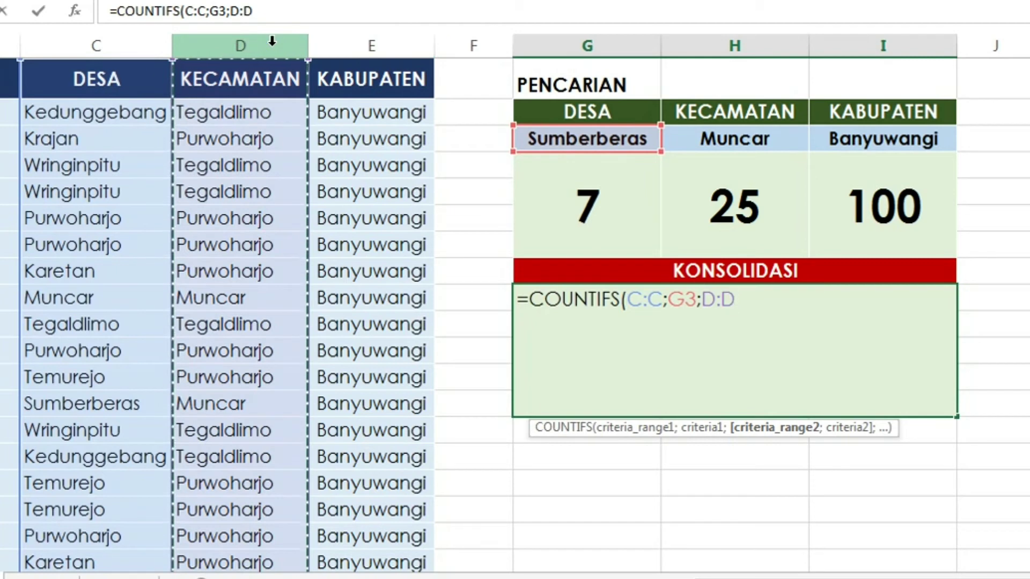
{"action": "type", "text": ";"}
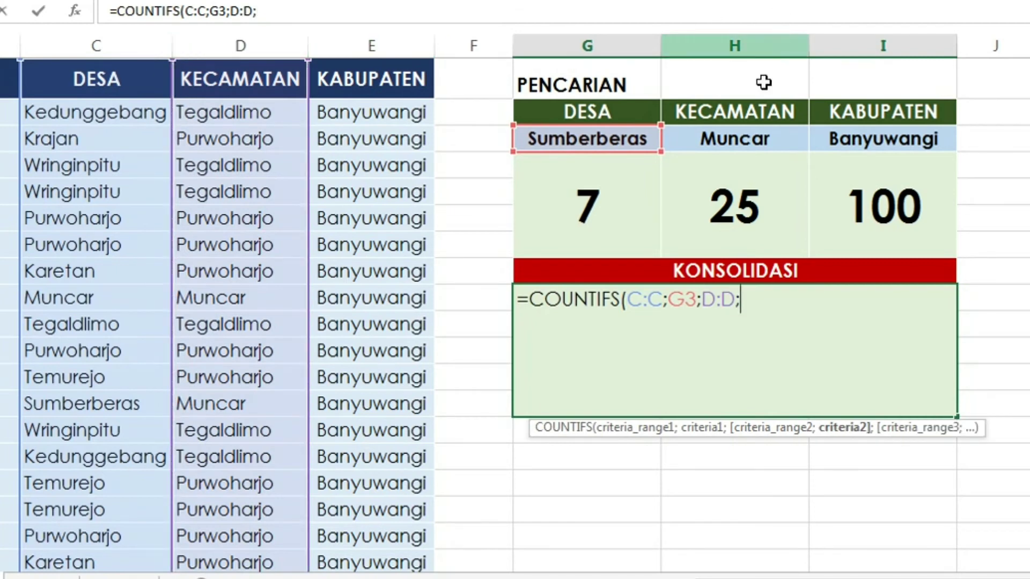
{"action": "left_click", "coordinate": [709, 139]}
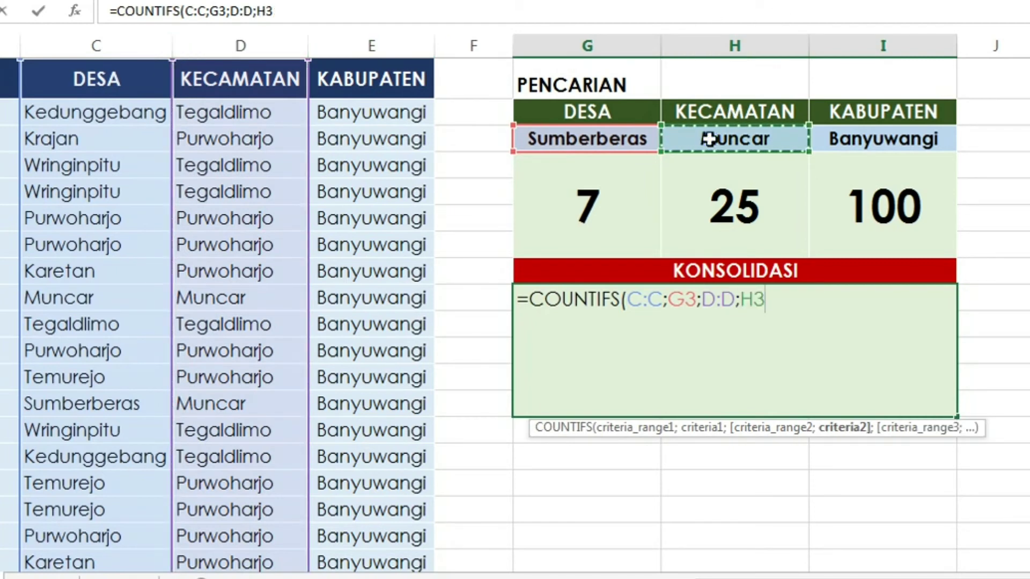
{"action": "type", "text": ";"}
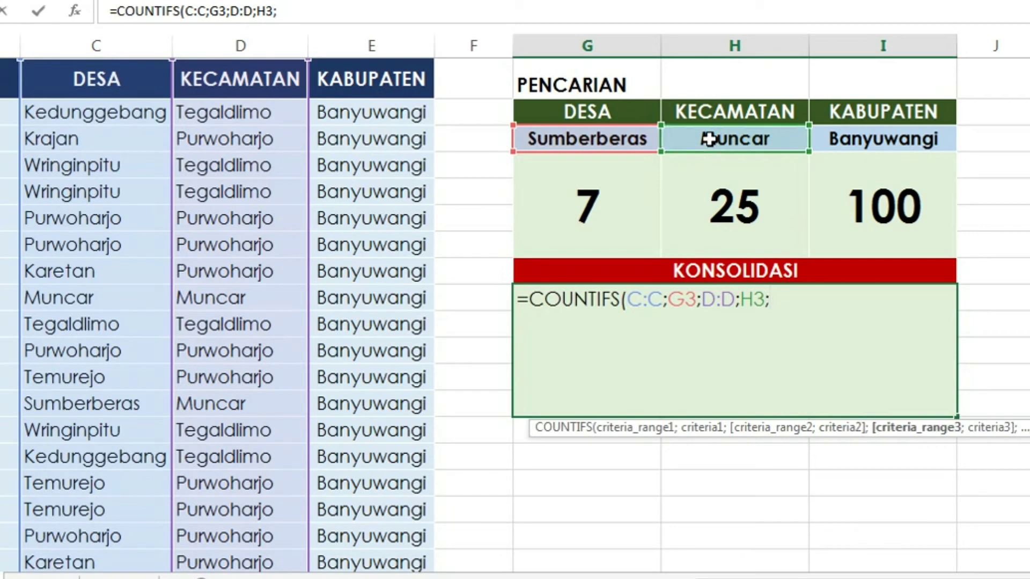
{"action": "left_click", "coordinate": [380, 46]}
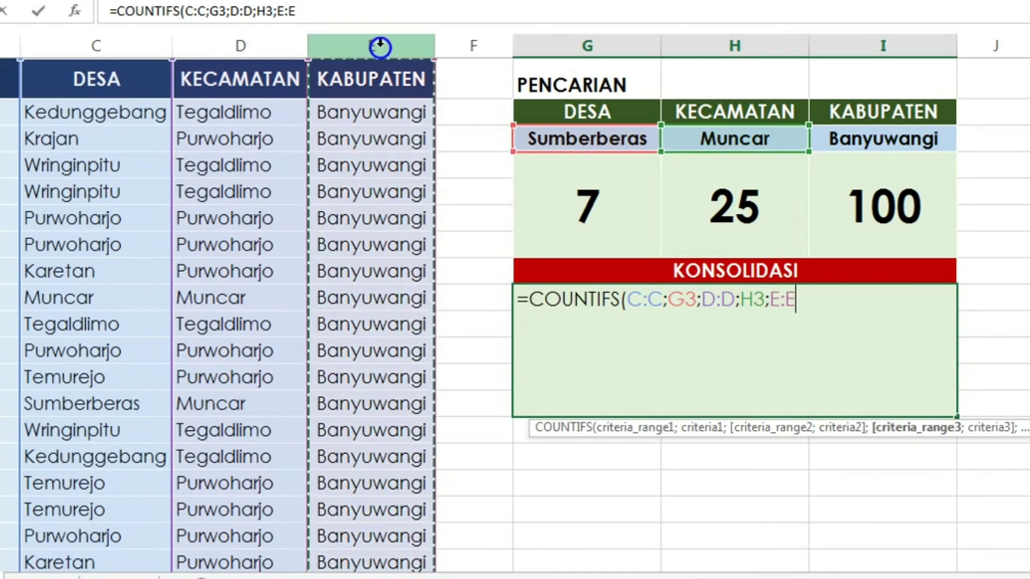
{"action": "type", "text": ";"}
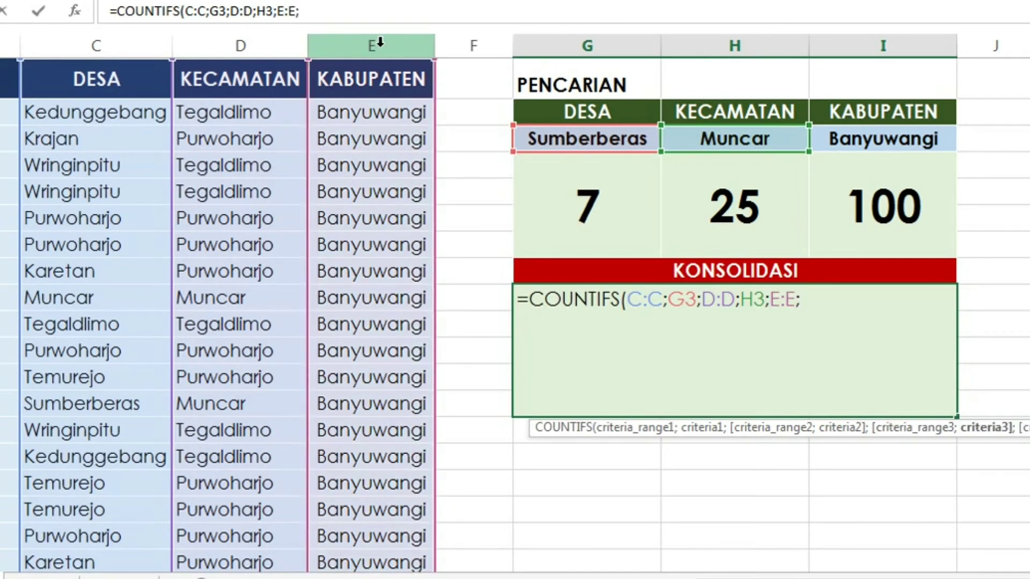
{"action": "left_click", "coordinate": [853, 144]}
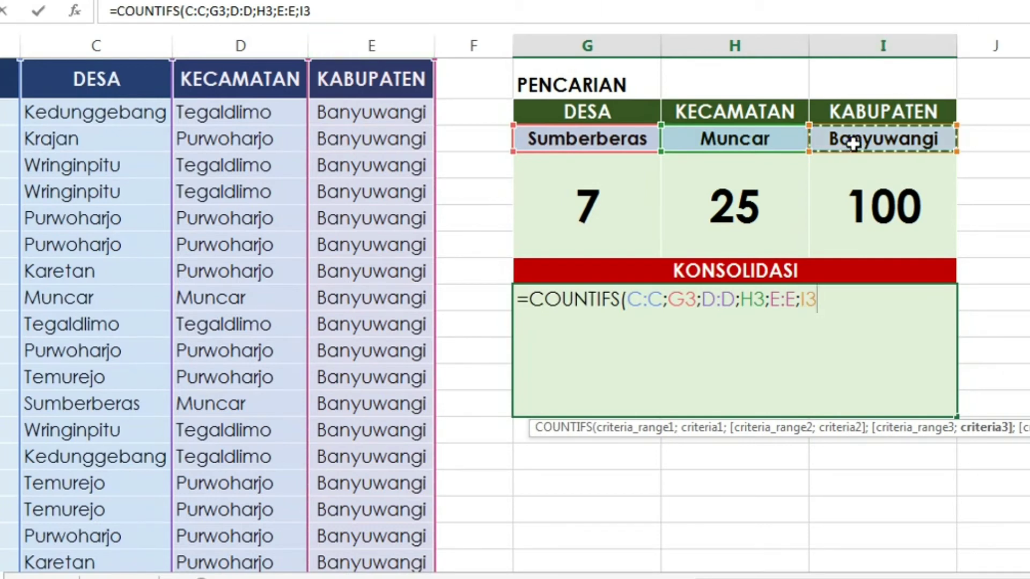
{"action": "type", "text": ")"}
{"action": "key", "text": "Return"}
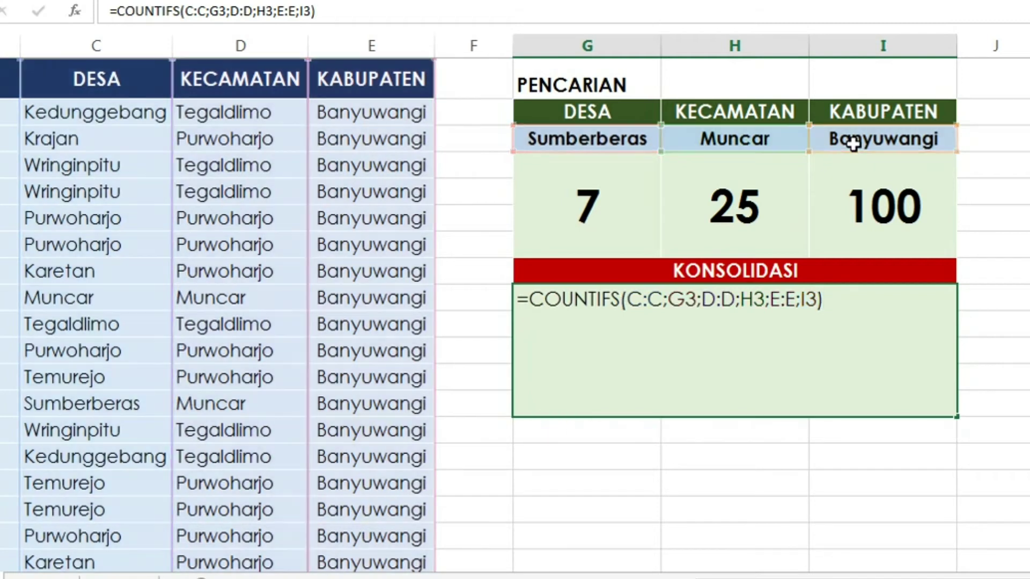
{"action": "key", "text": "Return"}
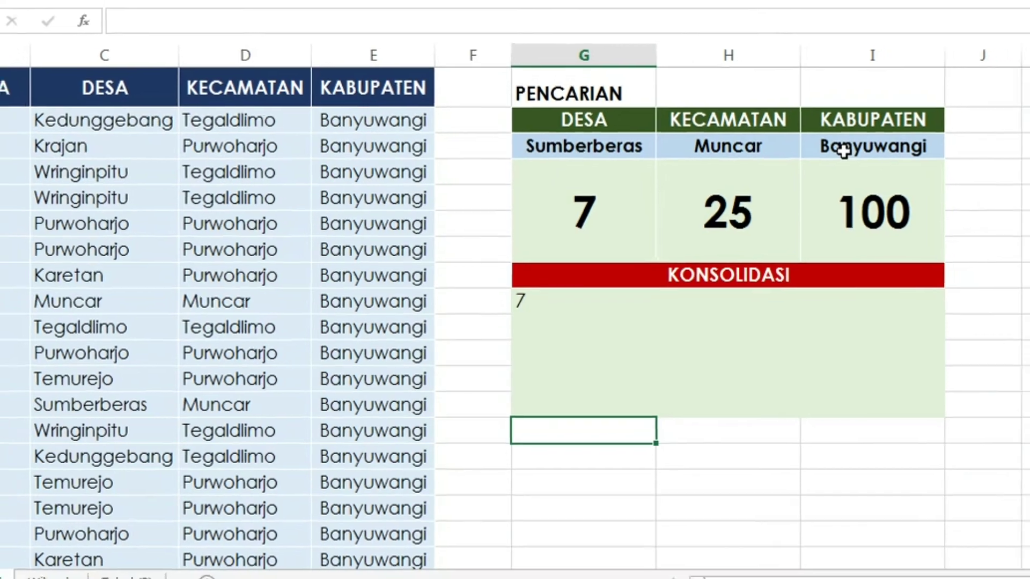
{"action": "key", "text": "Up"}
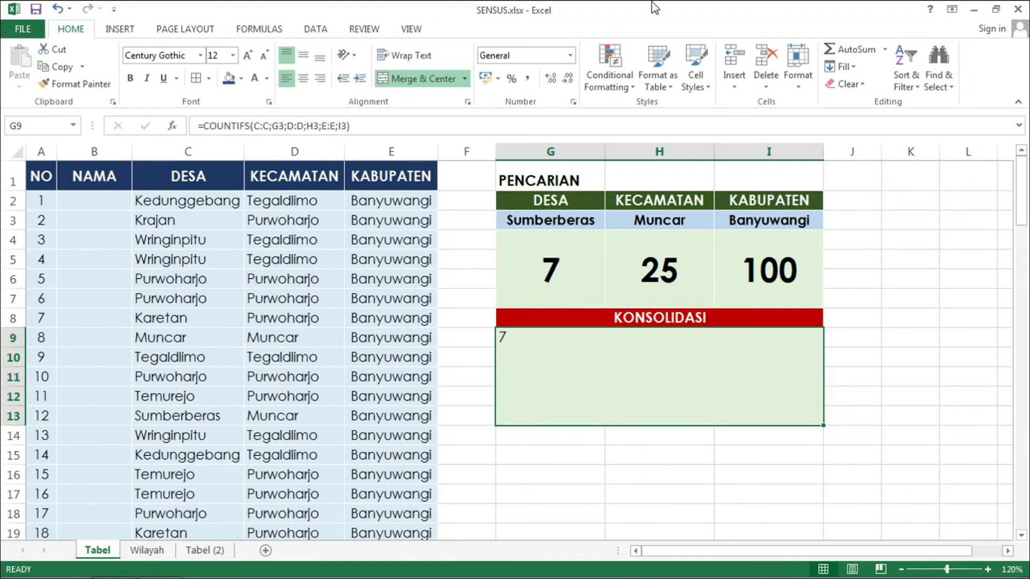
Make the KONSOLIDASI total in G9 bold, centred both ways, and 72 pt.
{"action": "left_click", "coordinate": [219, 57]}
{"action": "type", "text": "28"}
{"action": "key", "text": "Return"}
{"action": "left_click", "coordinate": [132, 79]}
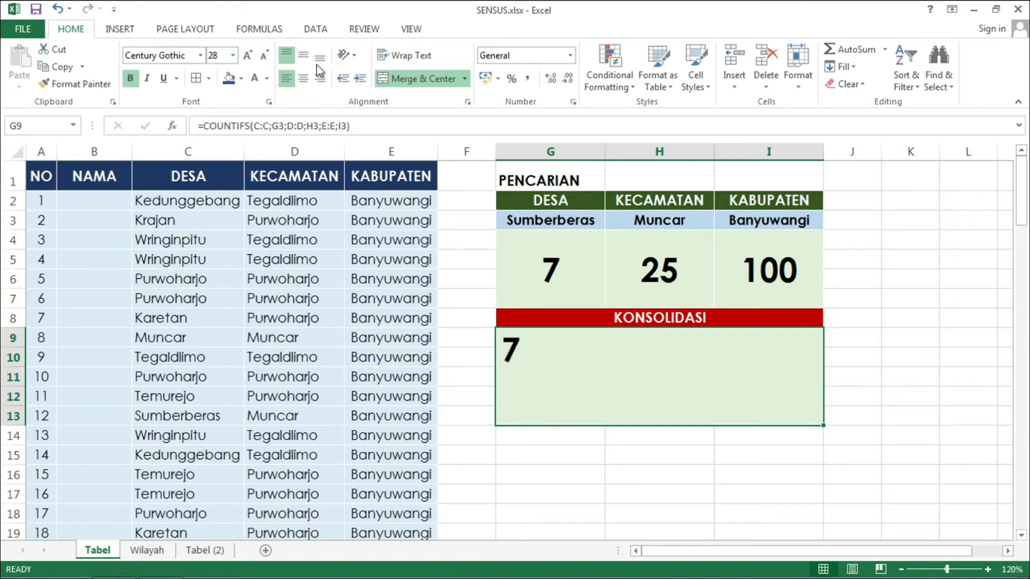
{"action": "left_click", "coordinate": [303, 79]}
{"action": "left_click", "coordinate": [303, 54]}
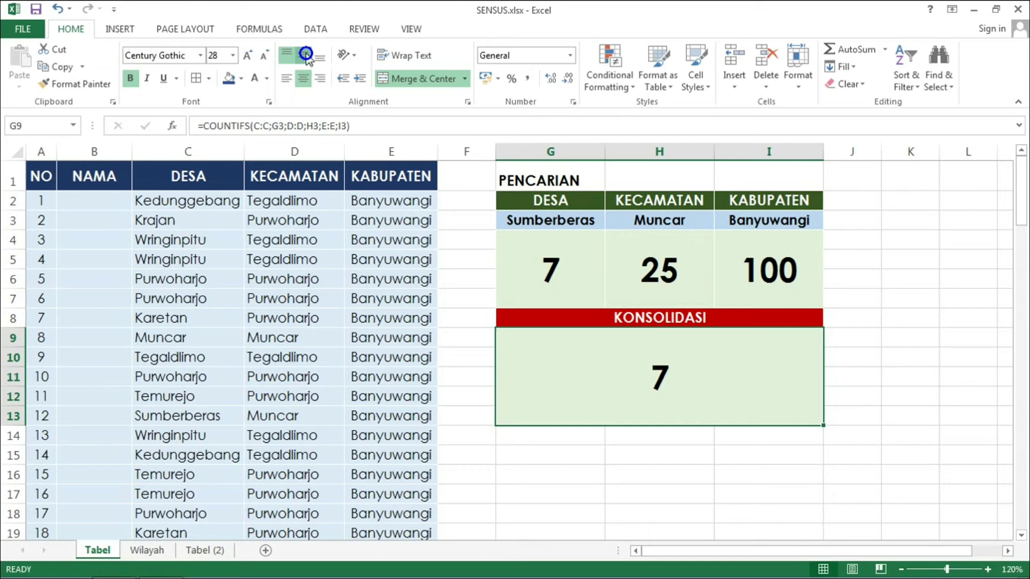
{"action": "left_click", "coordinate": [247, 58]}
{"action": "left_click", "coordinate": [247, 58]}
{"action": "left_click", "coordinate": [247, 58]}
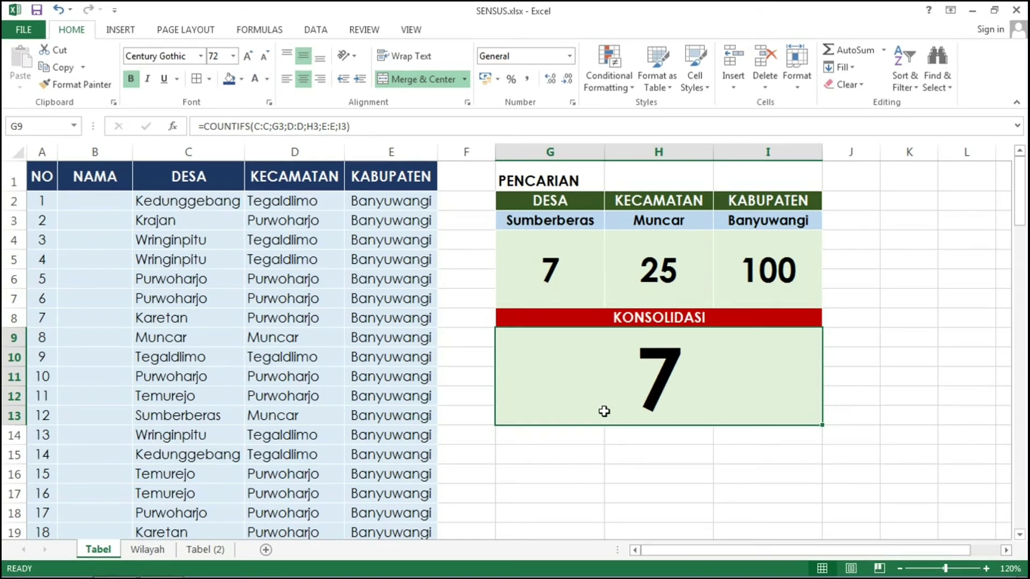
{"action": "left_click", "coordinate": [563, 247]}
{"action": "left_click", "coordinate": [595, 216]}
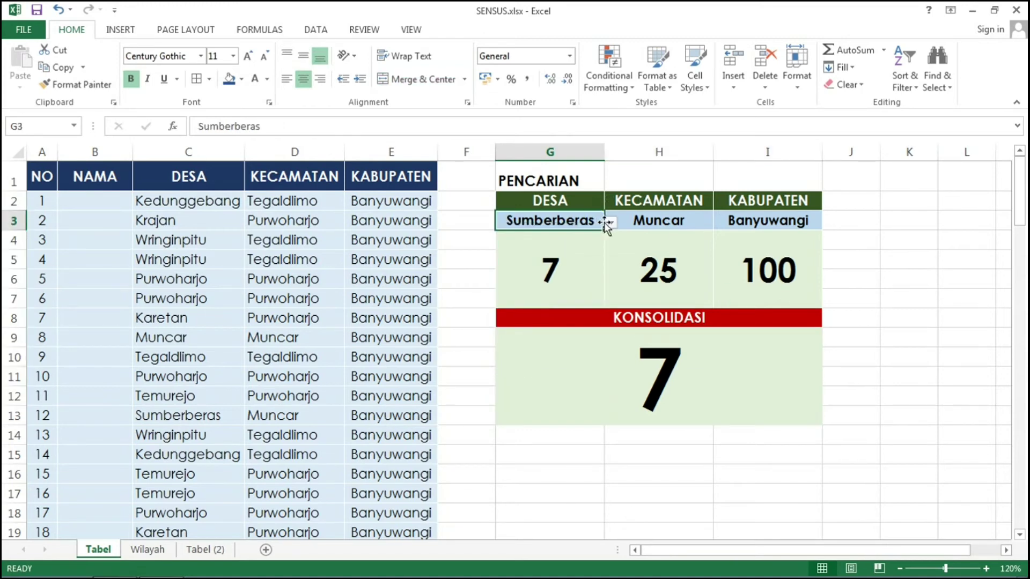
Set the DESA dropdown to Tembokrejo, then change it to Krajan.
{"action": "left_click", "coordinate": [610, 223]}
{"action": "left_click", "coordinate": [566, 249]}
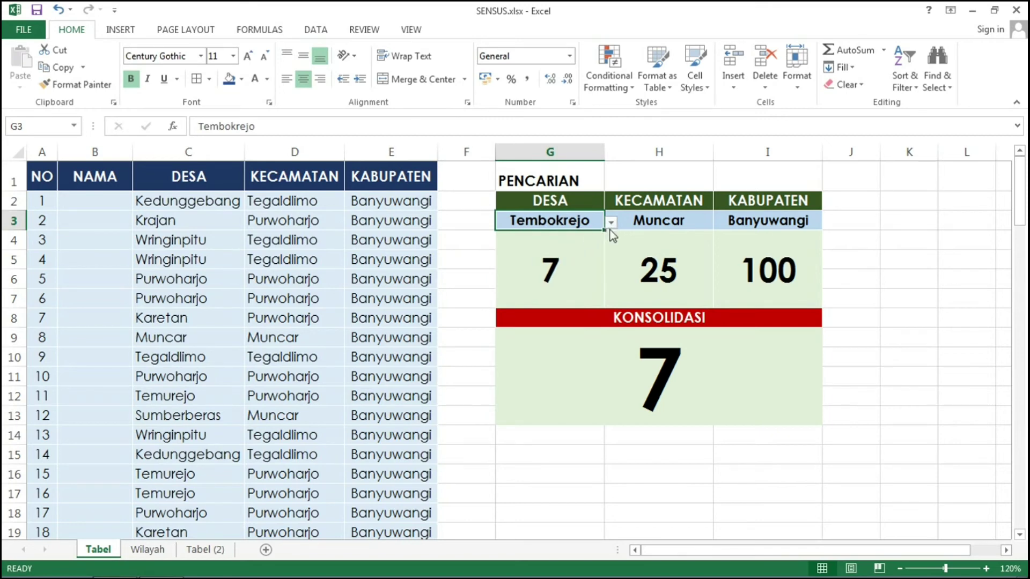
{"action": "left_click", "coordinate": [640, 225]}
{"action": "left_click", "coordinate": [595, 223]}
{"action": "left_click", "coordinate": [610, 225]}
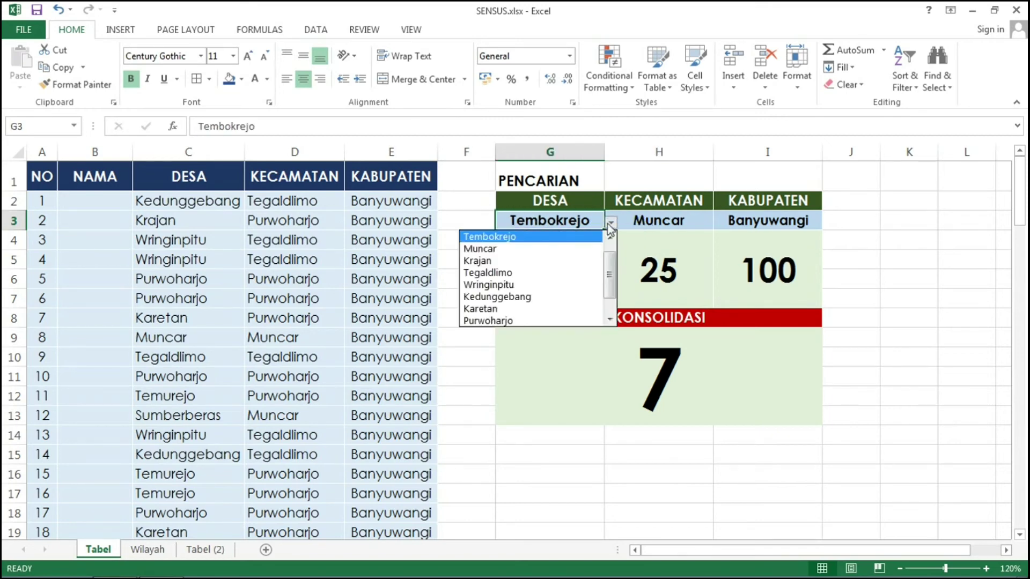
{"action": "left_click", "coordinate": [556, 261]}
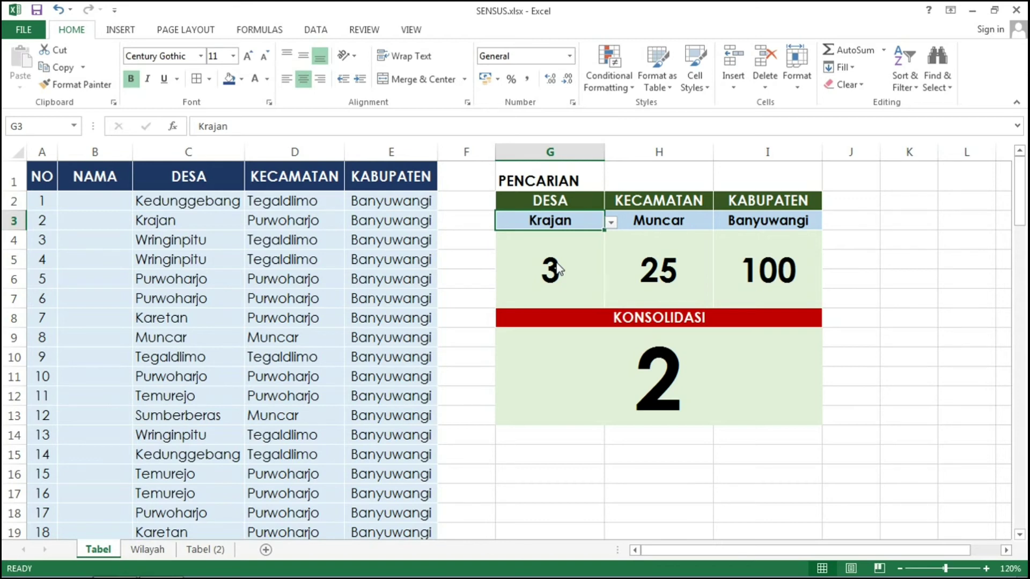
{"action": "key", "text": "Down"}
{"action": "key", "text": "Down"}
{"action": "key", "text": "Down"}
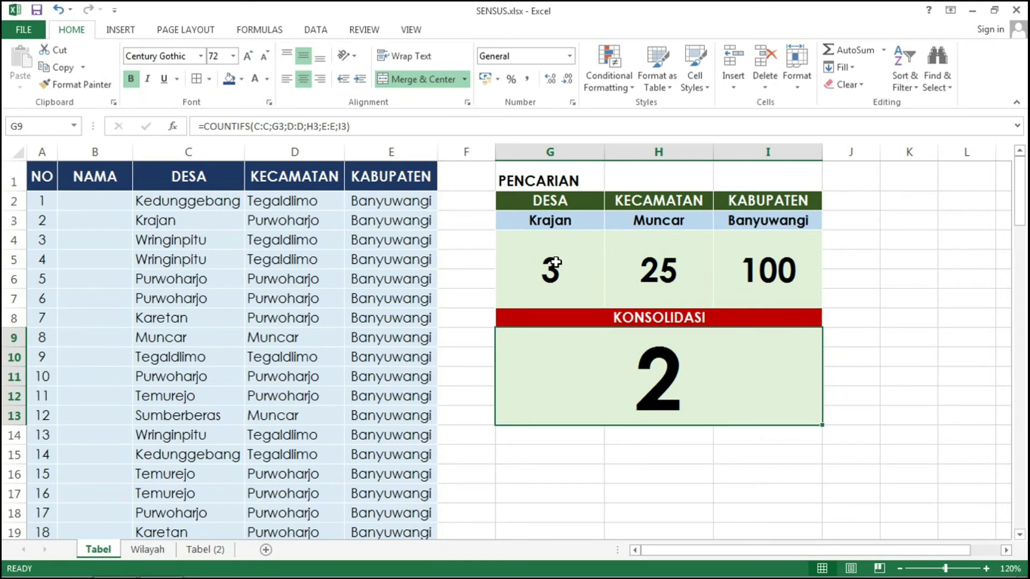
Pick Tegaldlimo as KECAMATAN, giving a count of 35 and KONSOLIDASI 0.
{"action": "left_click", "coordinate": [692, 223]}
{"action": "left_click", "coordinate": [721, 224]}
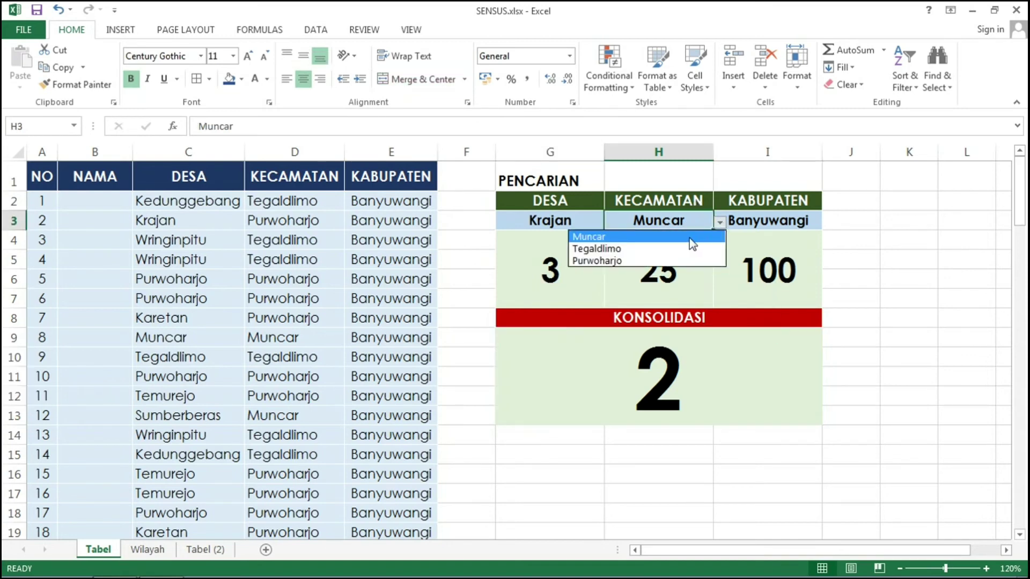
{"action": "left_click", "coordinate": [679, 249]}
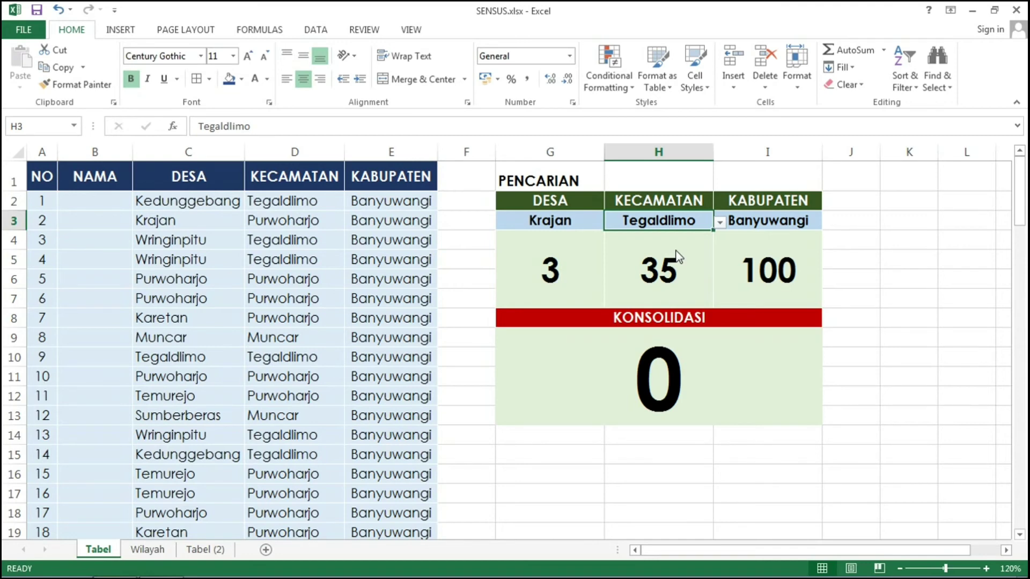
{"action": "left_click", "coordinate": [663, 263]}
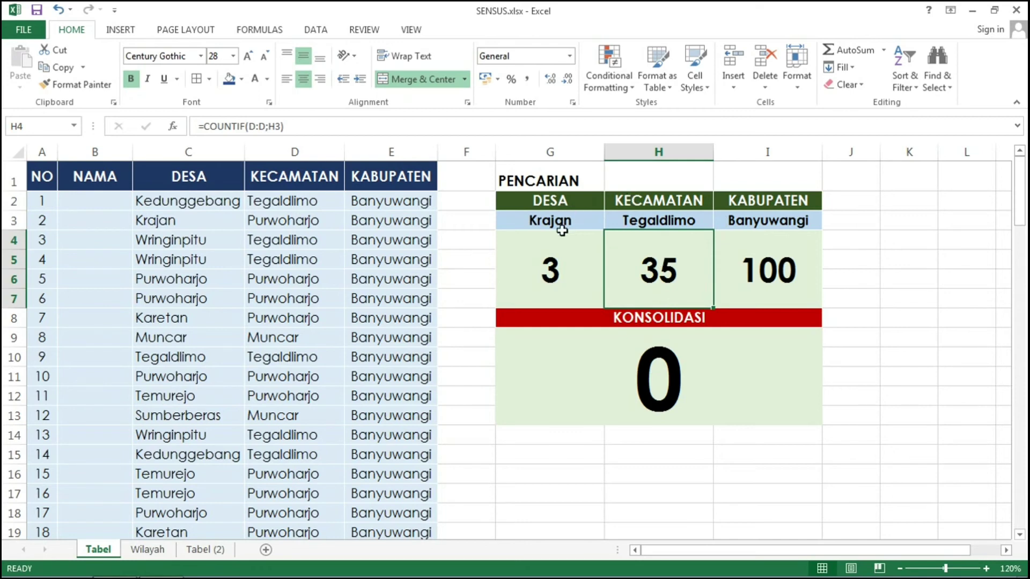
Pick Purwoharjo in both the DESA and KECAMATAN dropdowns.
{"action": "left_click", "coordinate": [587, 223]}
{"action": "left_click", "coordinate": [612, 225]}
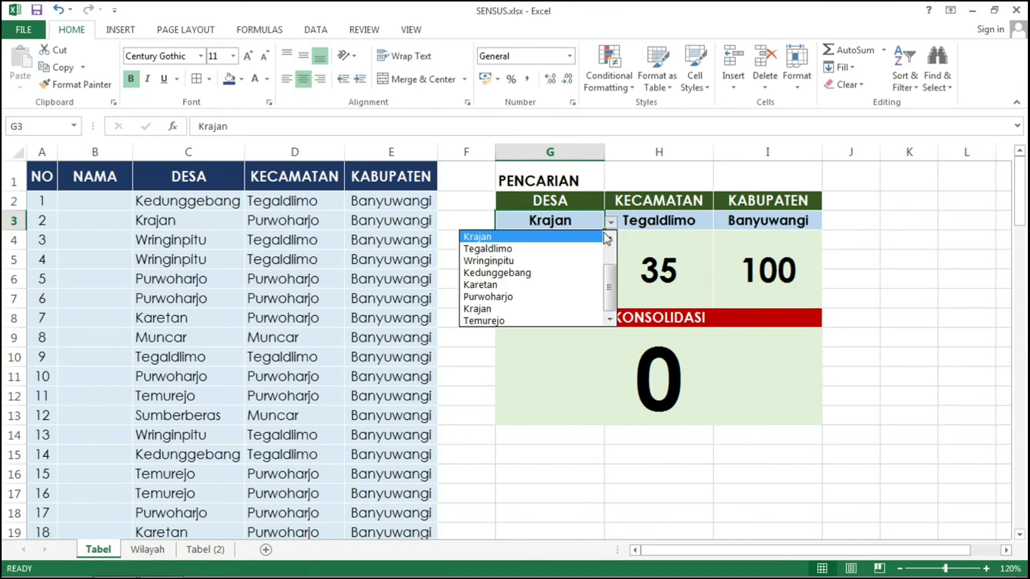
{"action": "left_click", "coordinate": [529, 296]}
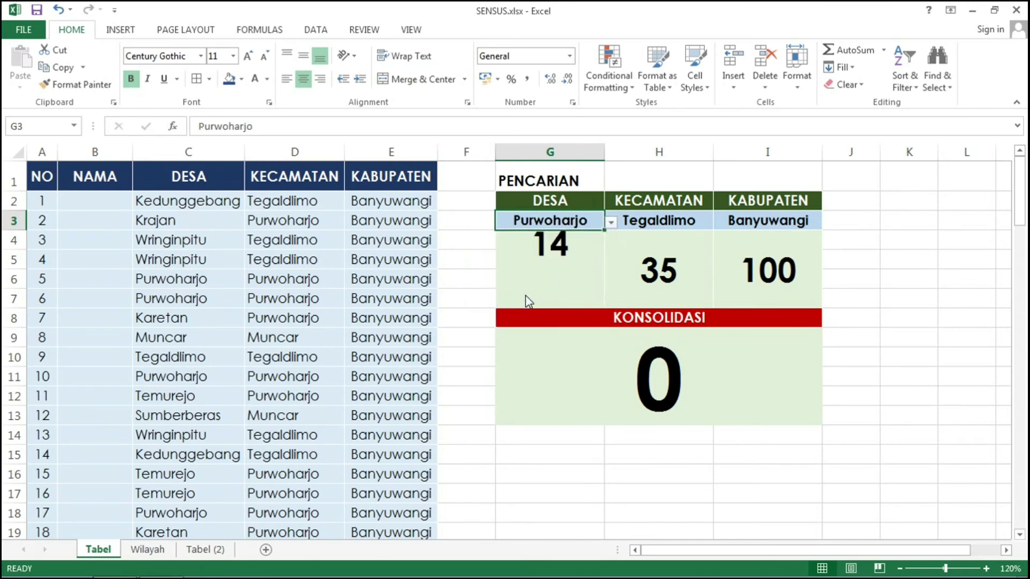
{"action": "left_click", "coordinate": [673, 256]}
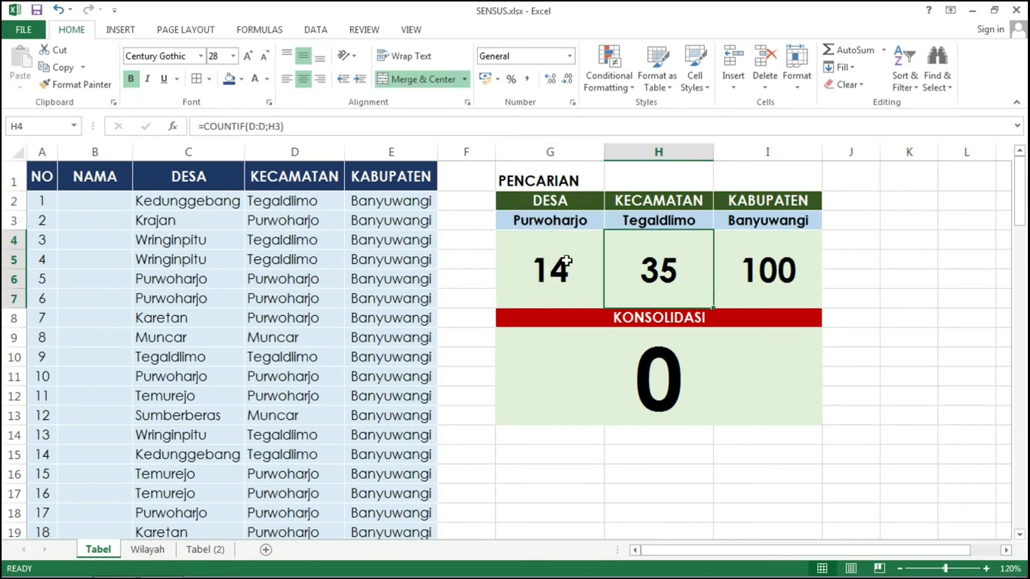
{"action": "left_click", "coordinate": [678, 223]}
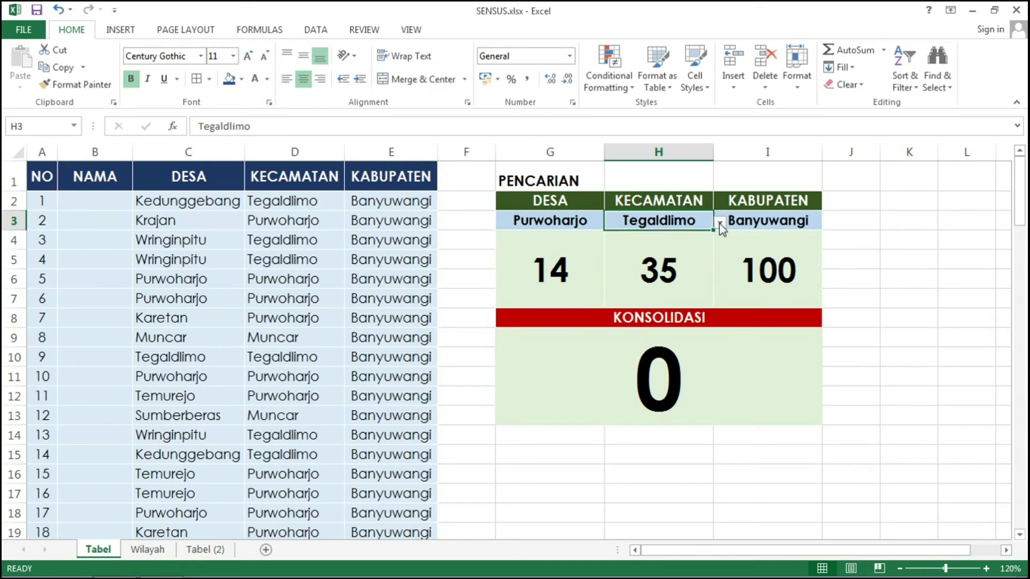
{"action": "left_click", "coordinate": [720, 223]}
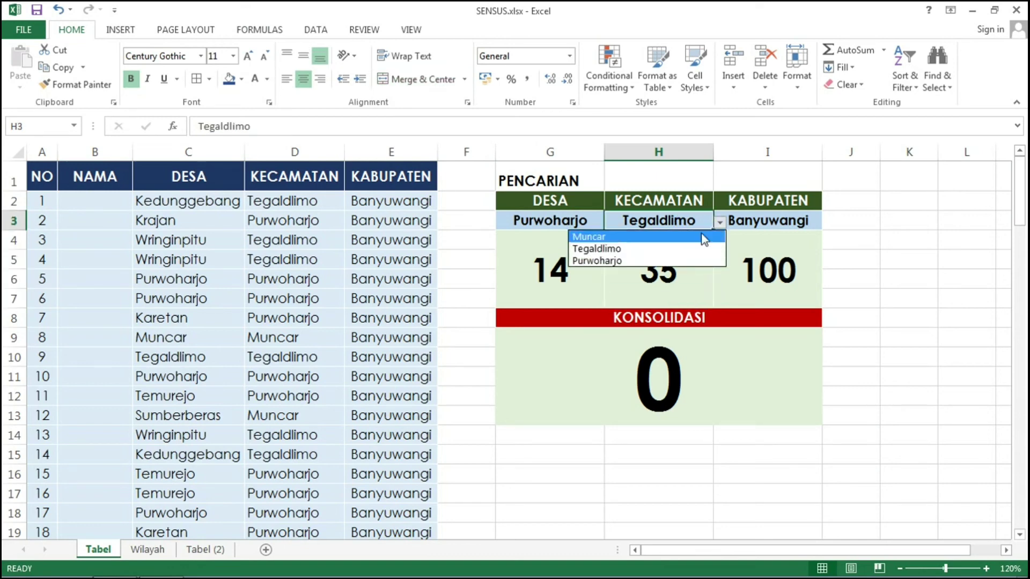
{"action": "left_click", "coordinate": [634, 261]}
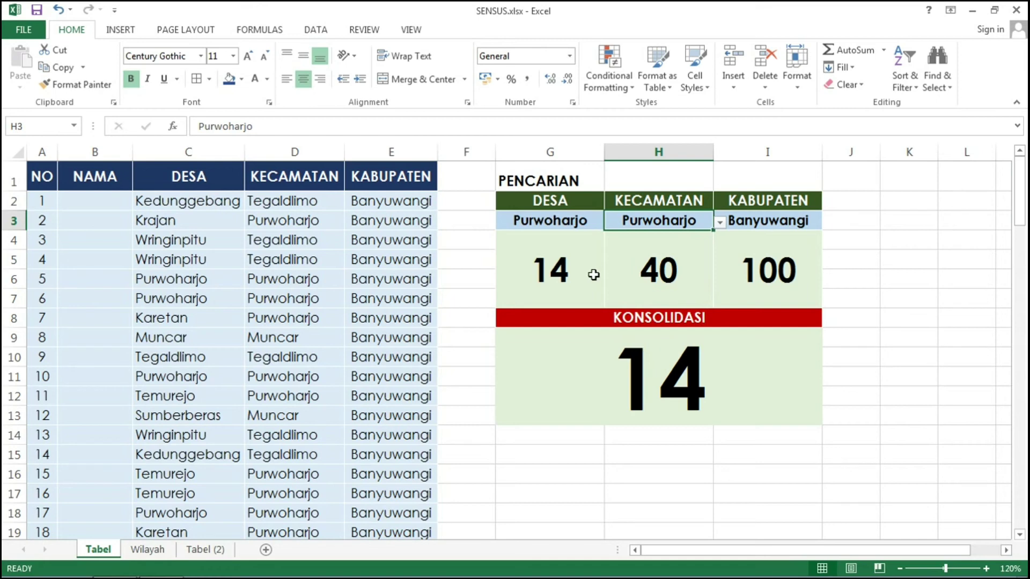
Switch DESA back to Krajan and inspect the DESA and KECAMATAN COUNTIF formulas.
{"action": "left_click", "coordinate": [590, 213]}
{"action": "left_click", "coordinate": [598, 220]}
{"action": "left_click", "coordinate": [542, 241]}
{"action": "left_click", "coordinate": [654, 243]}
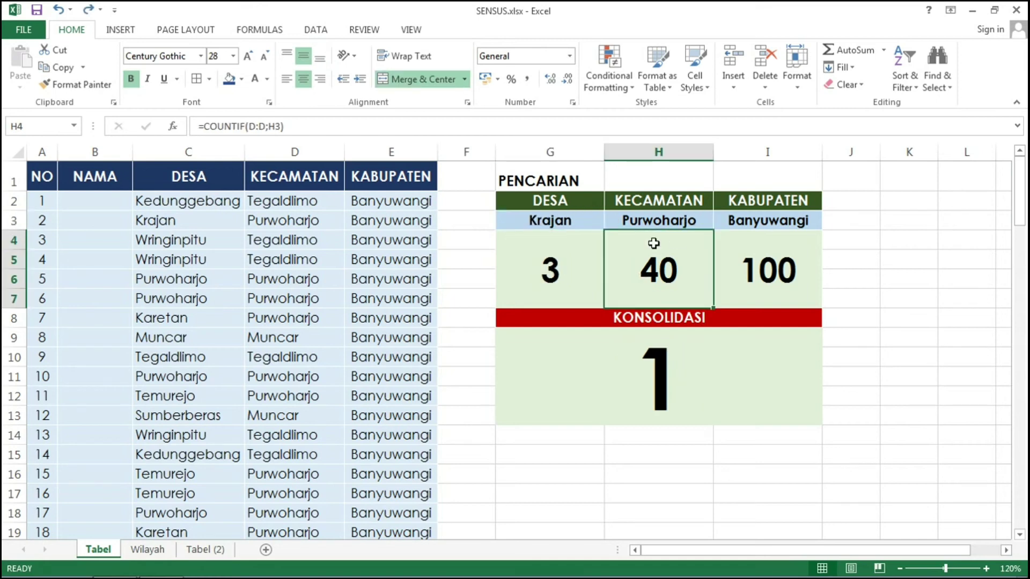
{"action": "key", "text": "Left"}
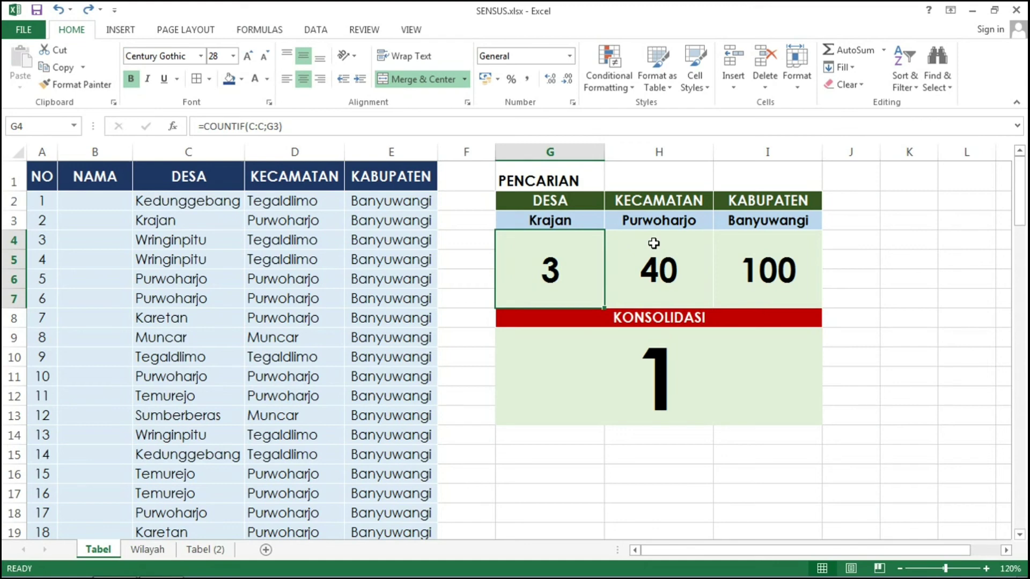
{"action": "left_click", "coordinate": [654, 243]}
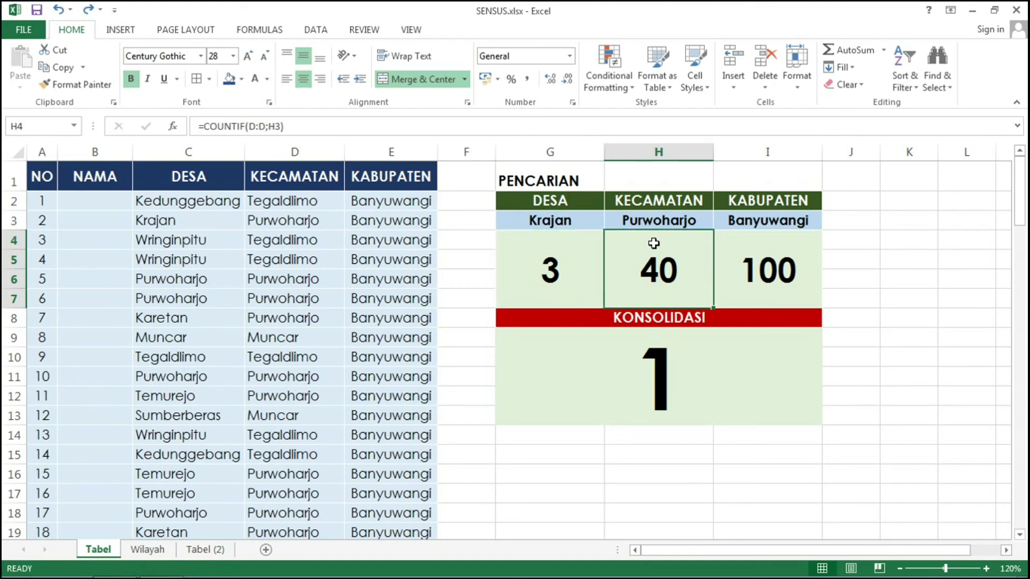
{"action": "key", "text": "Up"}
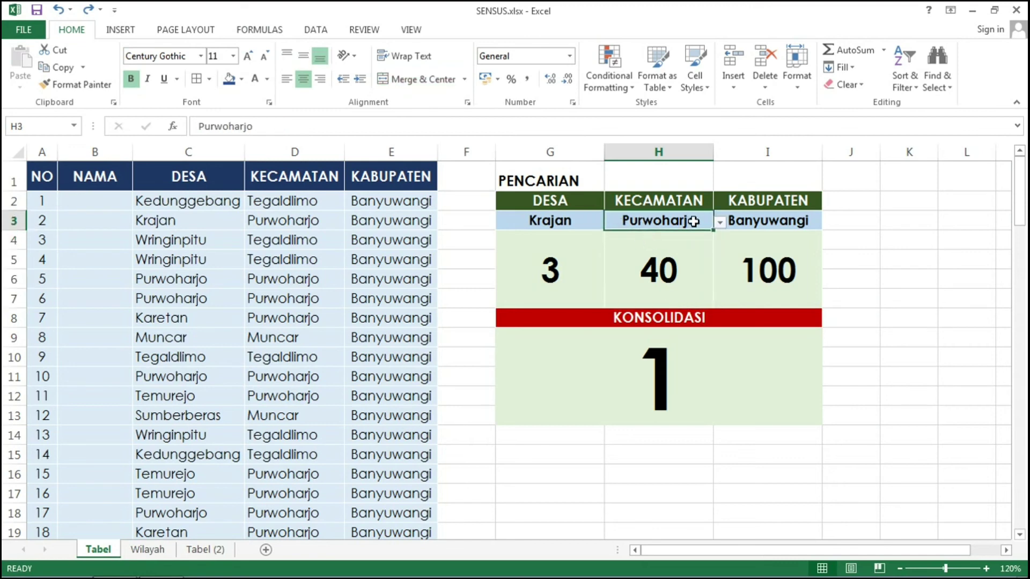
Set KECAMATAN to Muncar, then change it to Purwoharjo.
{"action": "left_click", "coordinate": [719, 224]}
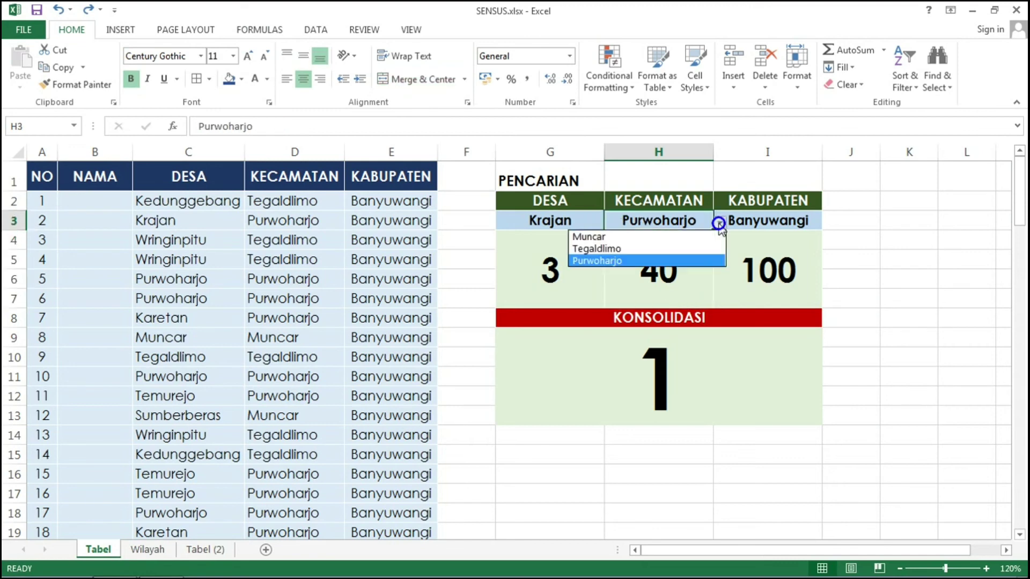
{"action": "left_click", "coordinate": [684, 236]}
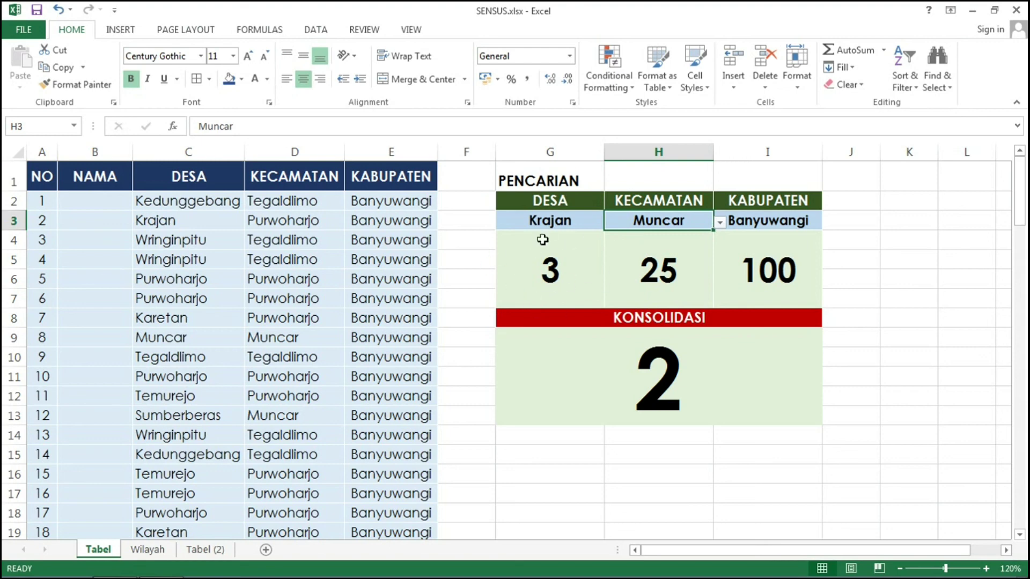
{"action": "left_click", "coordinate": [719, 221]}
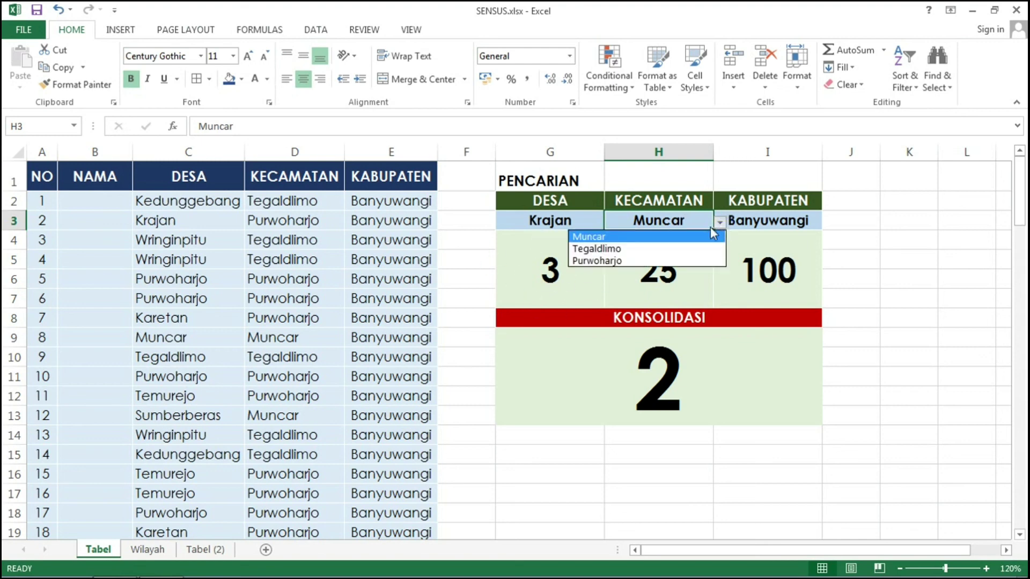
{"action": "left_click", "coordinate": [666, 261]}
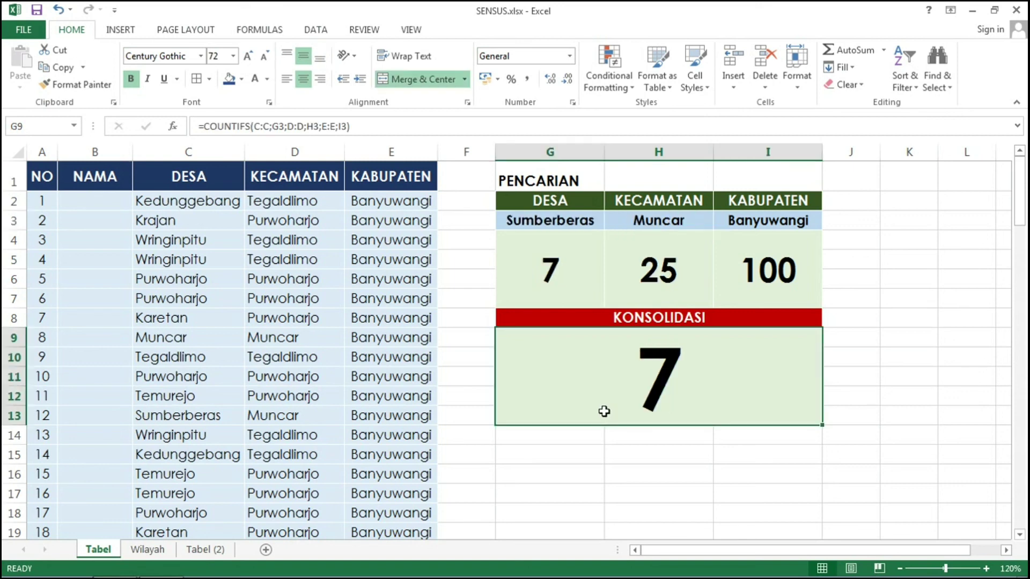
Choose DESA Krajan with KECAMATAN Tegaldlimo.
{"action": "left_click", "coordinate": [550, 221]}
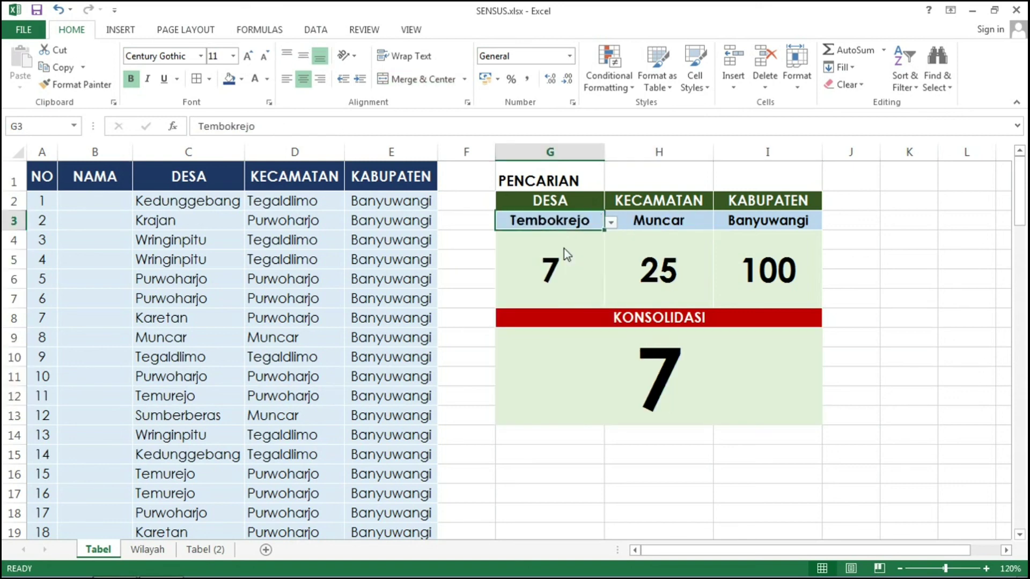
{"action": "left_click", "coordinate": [601, 221]}
{"action": "left_click", "coordinate": [556, 261]}
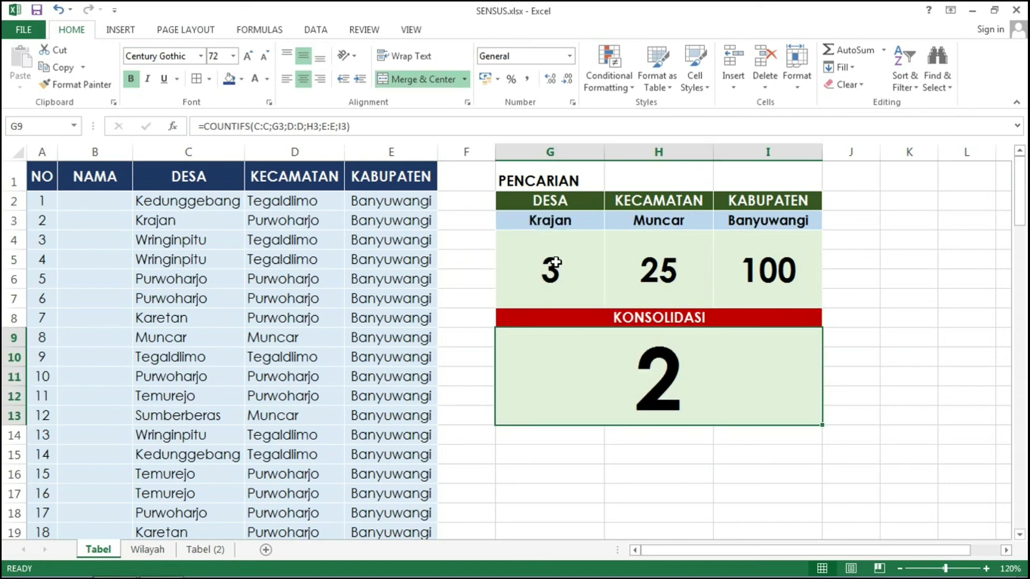
{"action": "left_click", "coordinate": [659, 220]}
{"action": "left_click", "coordinate": [719, 222]}
{"action": "left_click", "coordinate": [679, 256]}
Pick Purwoharjo as both the DESA and the KECAMATAN.
{"action": "left_click", "coordinate": [550, 221]}
{"action": "left_click", "coordinate": [601, 220]}
{"action": "left_click", "coordinate": [526, 295]}
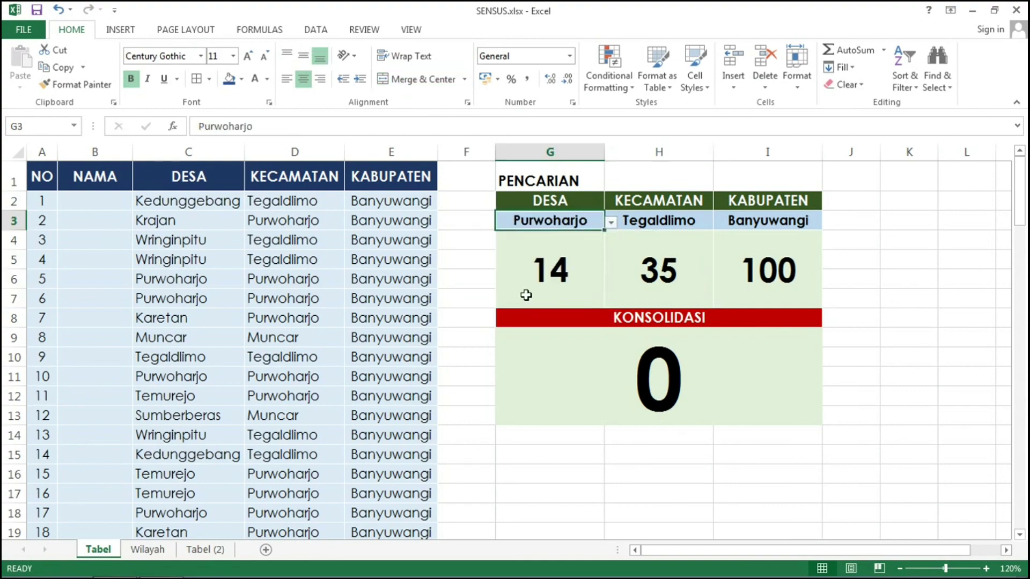
{"action": "left_click", "coordinate": [659, 220]}
{"action": "left_click", "coordinate": [719, 222]}
{"action": "left_click", "coordinate": [635, 260]}
Try other villages as DESA, ending on Temurejo for a KONSOLIDASI total of 11.
{"action": "left_click", "coordinate": [550, 221]}
{"action": "left_click", "coordinate": [600, 221]}
{"action": "left_click", "coordinate": [519, 320]}
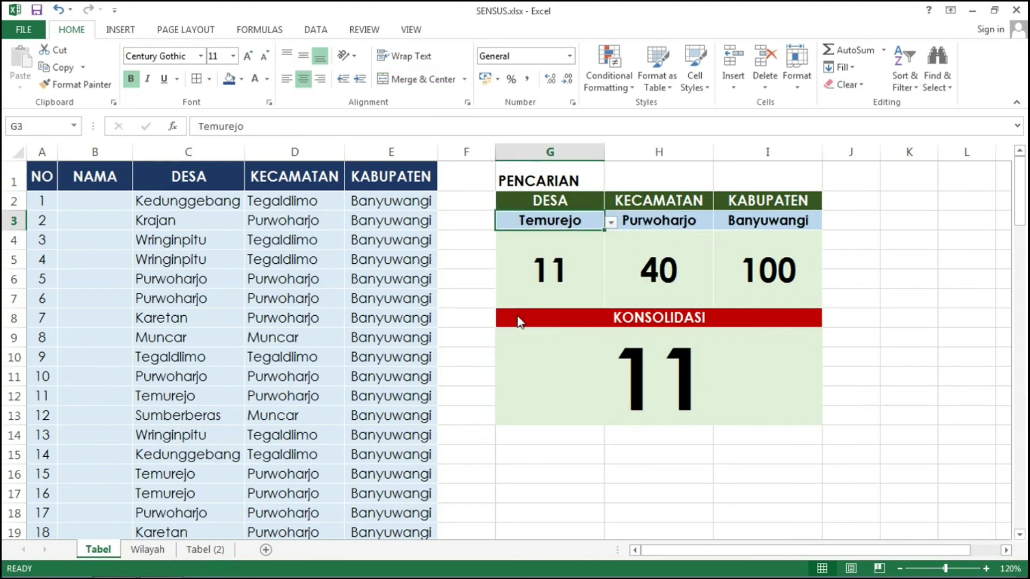
{"action": "left_click", "coordinate": [601, 221]}
{"action": "left_click", "coordinate": [659, 221]}
{"action": "left_click", "coordinate": [601, 220]}
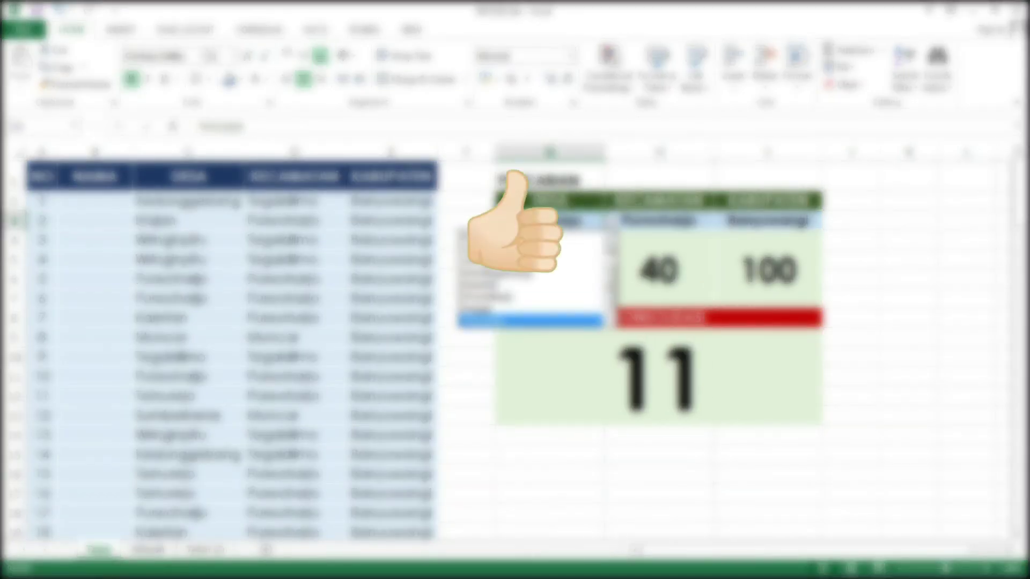